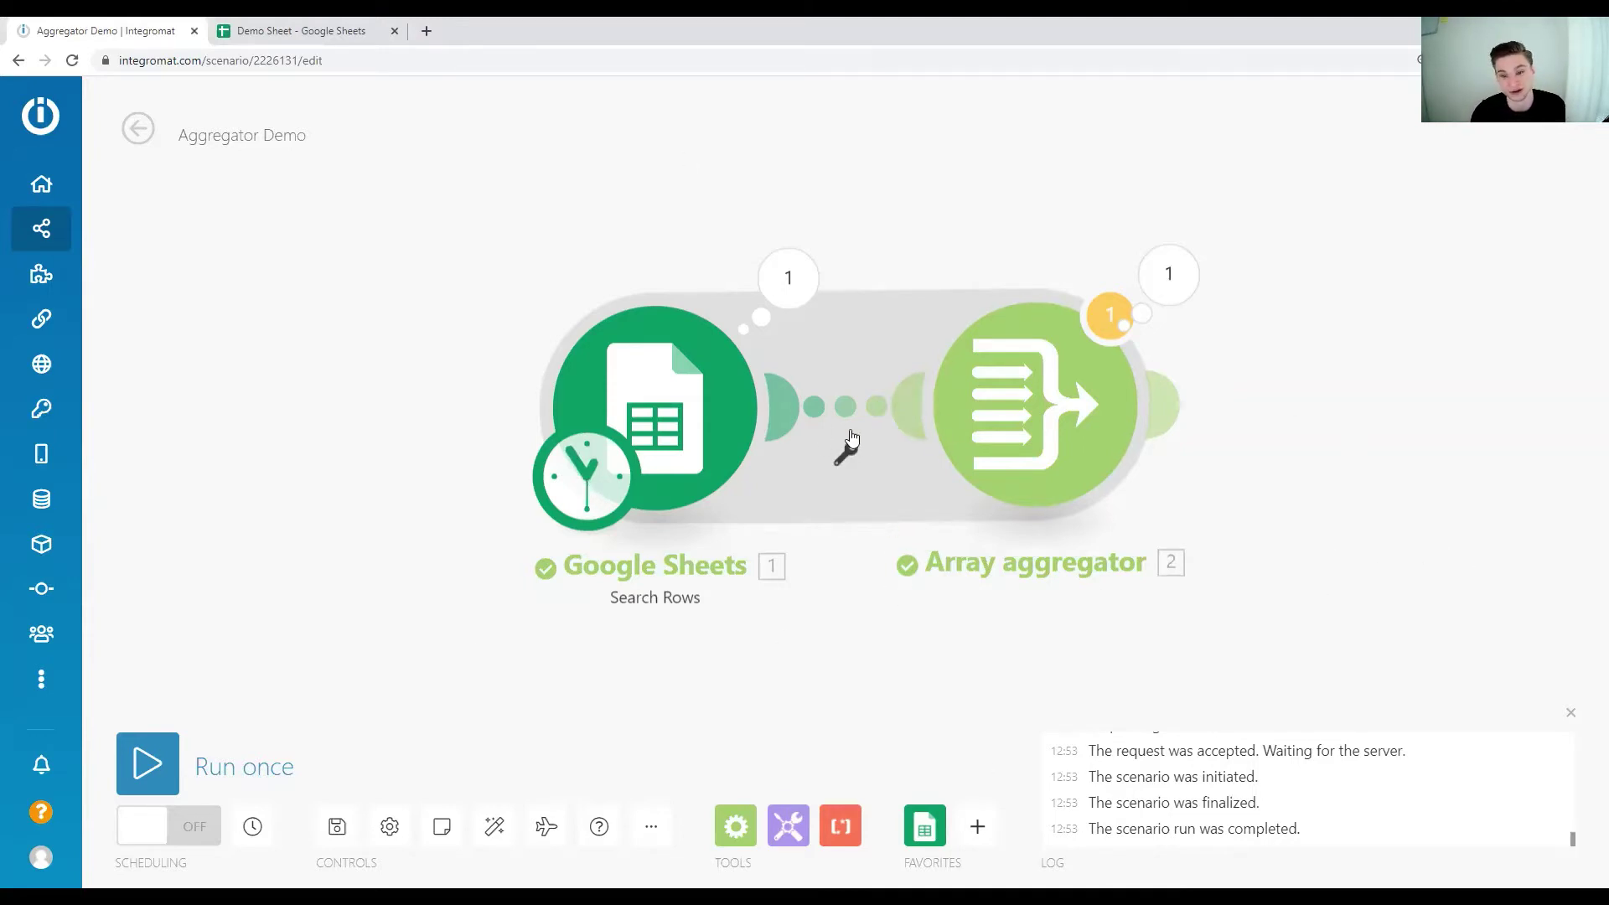
# Step: Run the scenario once anyway and look over the run result of the Google Sheets Search Rows module
pyautogui.click(201, 765)
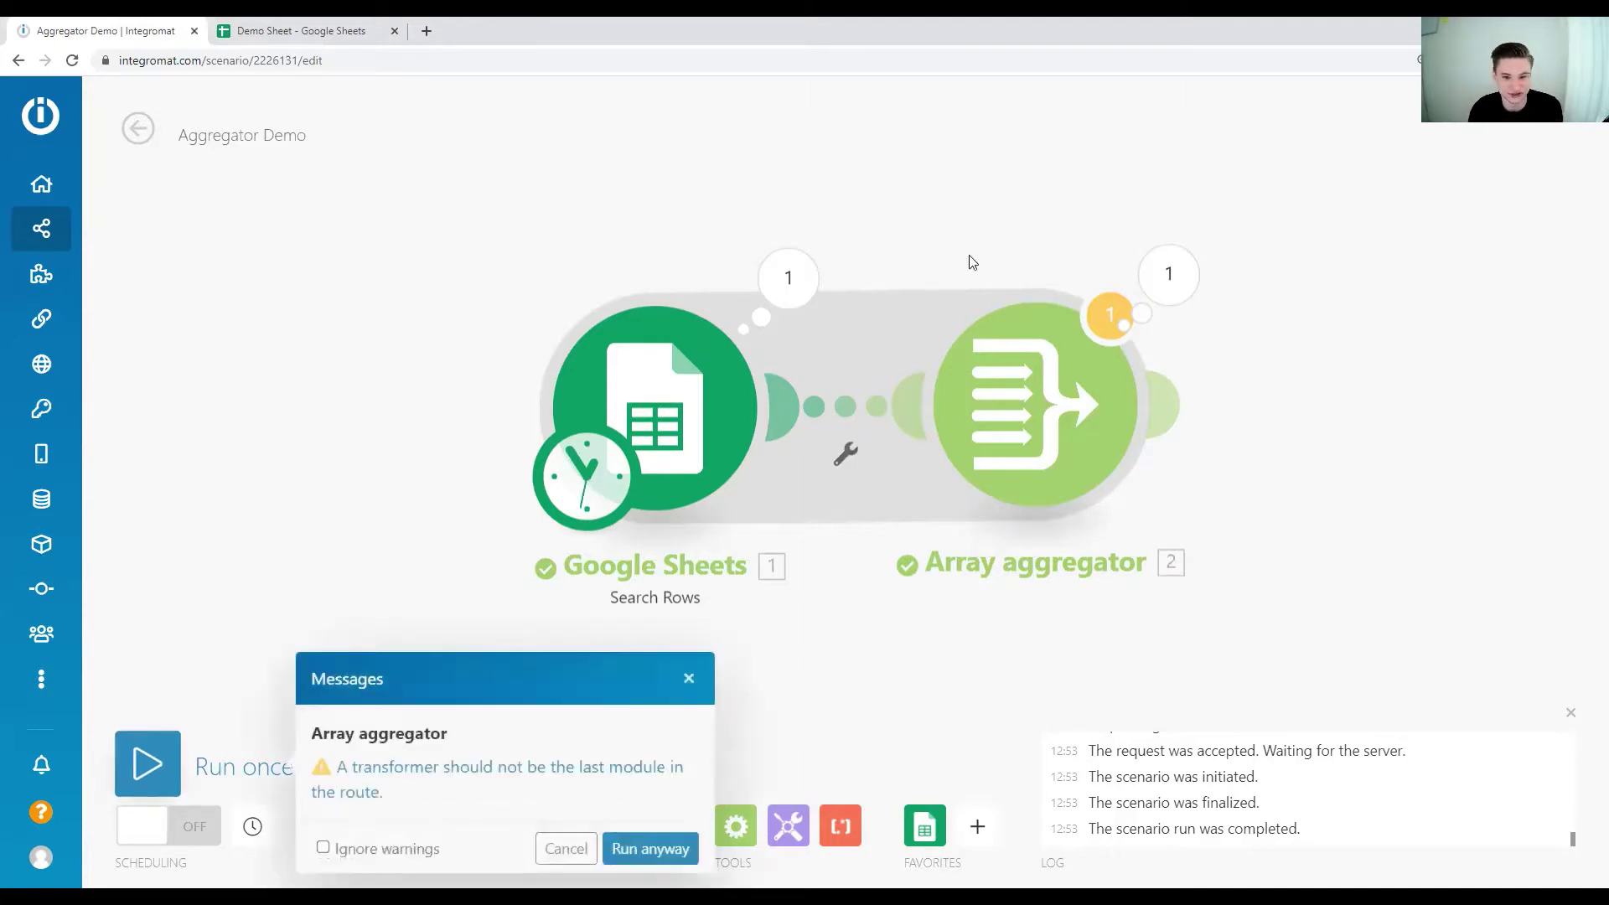
pyautogui.click(643, 849)
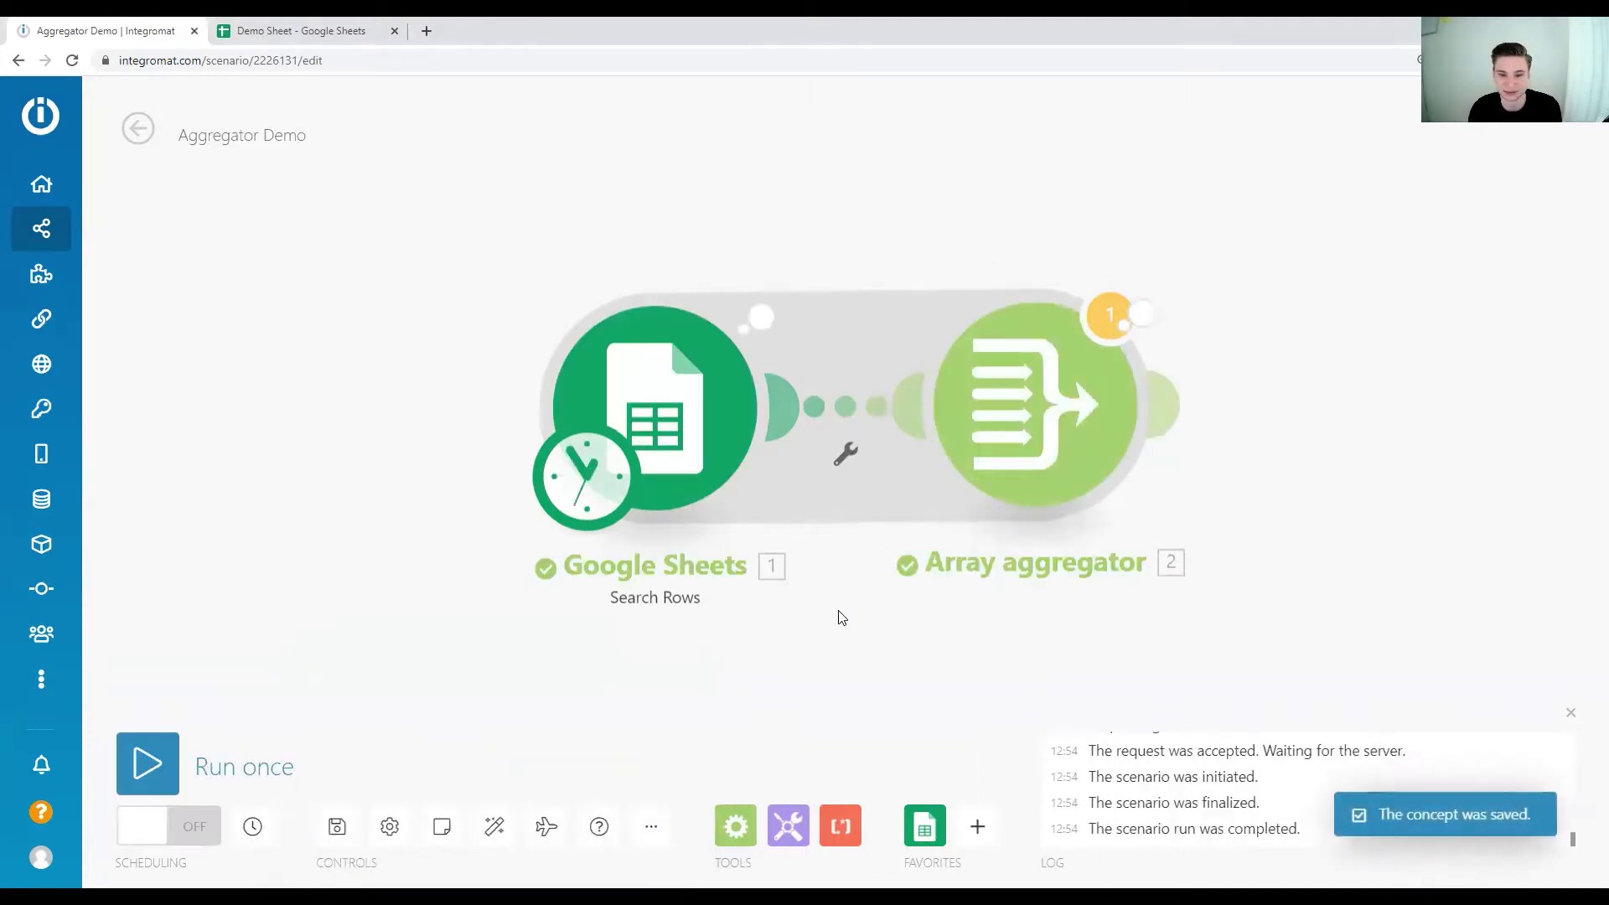
pyautogui.click(787, 279)
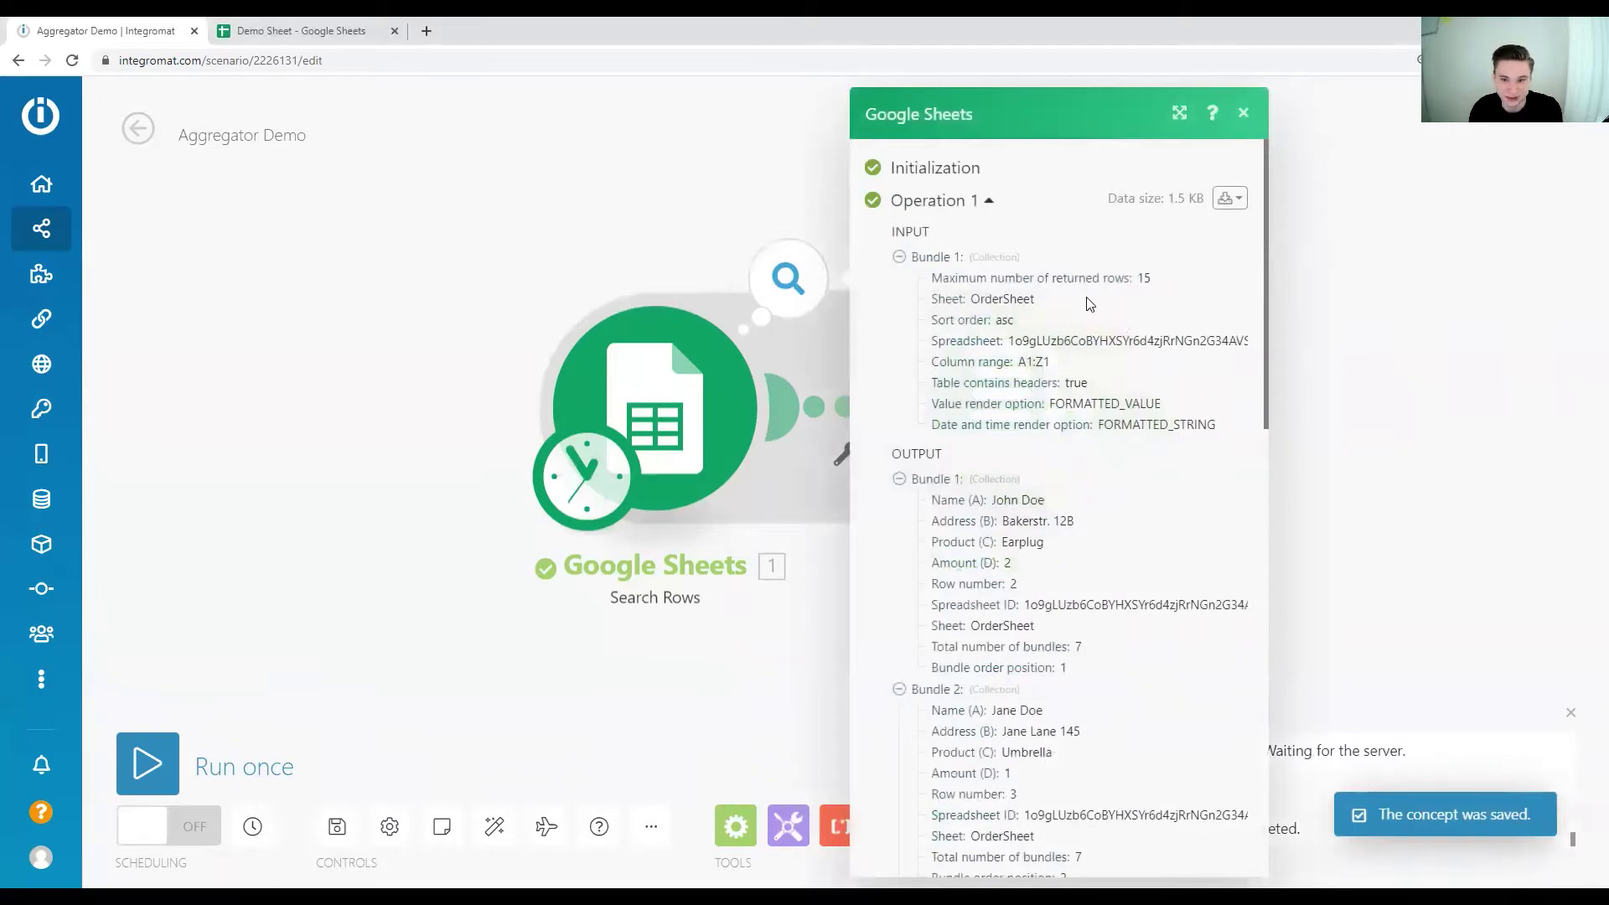
pyautogui.scroll(-3, 953, 491)
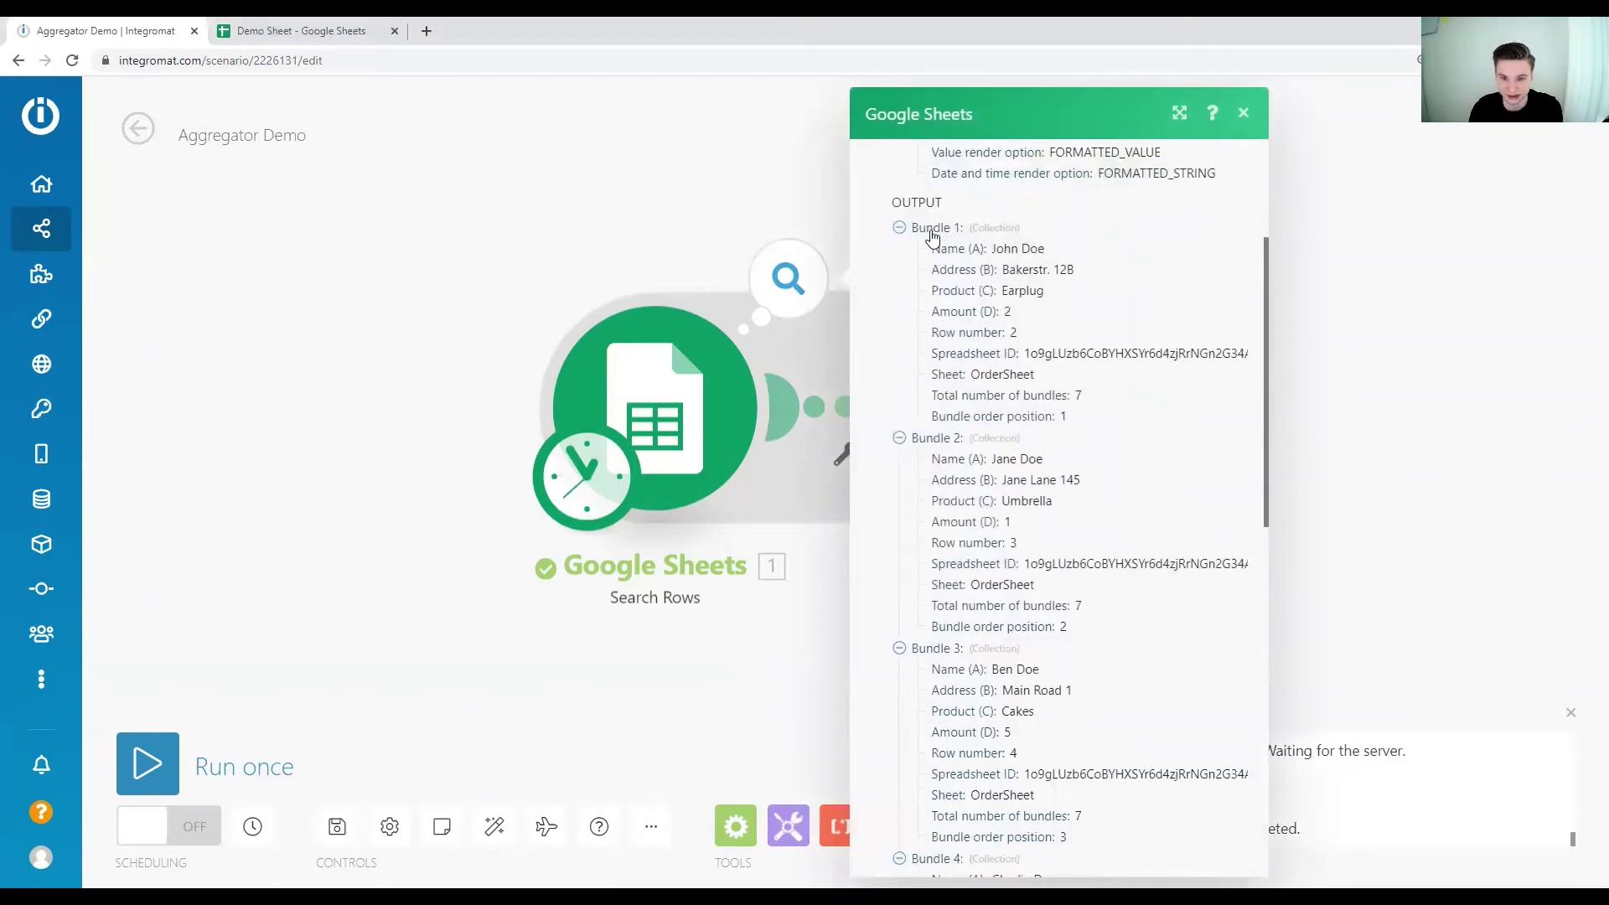
pyautogui.scroll(3, 931, 237)
# Step: Switch to the Demo Sheet in Google Sheets and review the order rows and the Name, Address, Product and Amount columns of OrderSheet
pyautogui.click(289, 31)
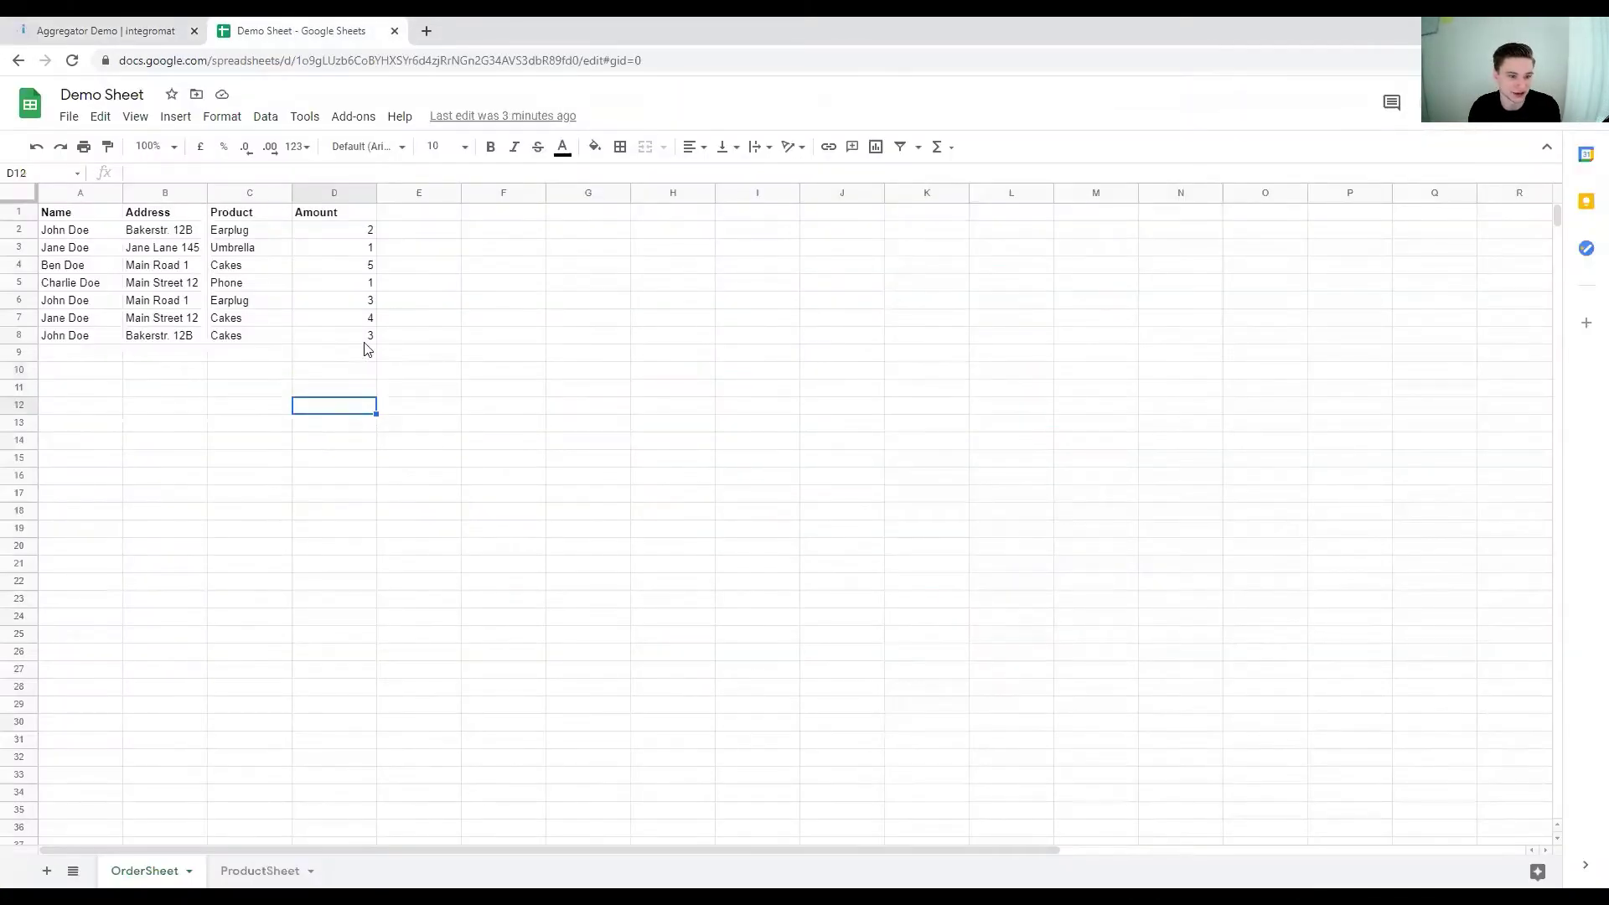
pyautogui.moveTo(366, 339); pyautogui.dragTo(90, 237)
pyautogui.click(155, 406)
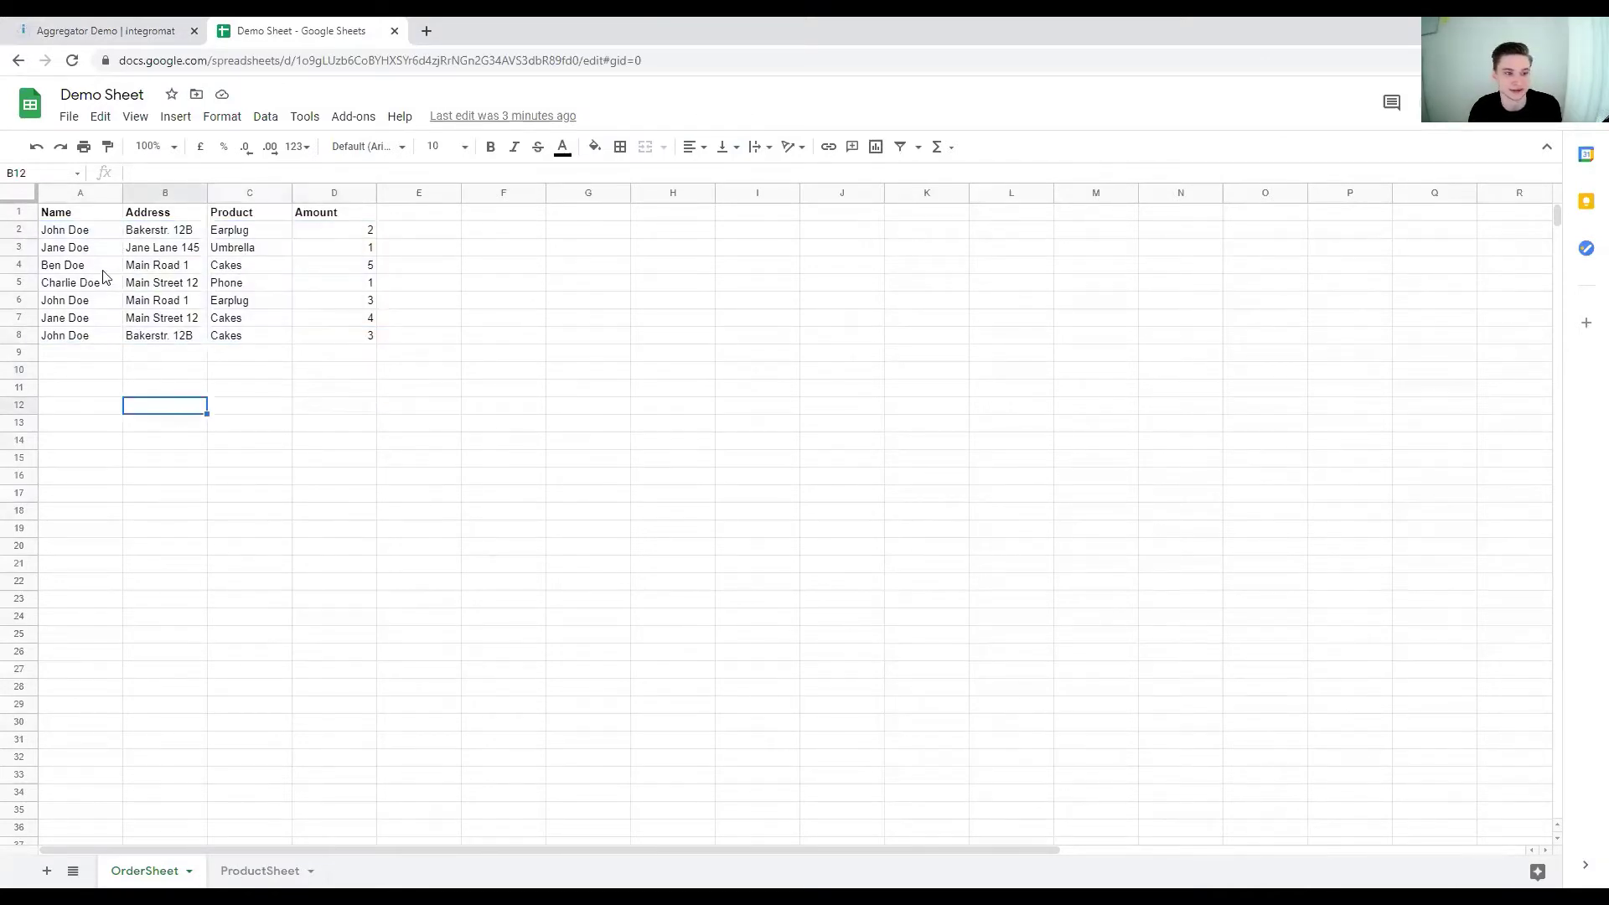
pyautogui.click(81, 194)
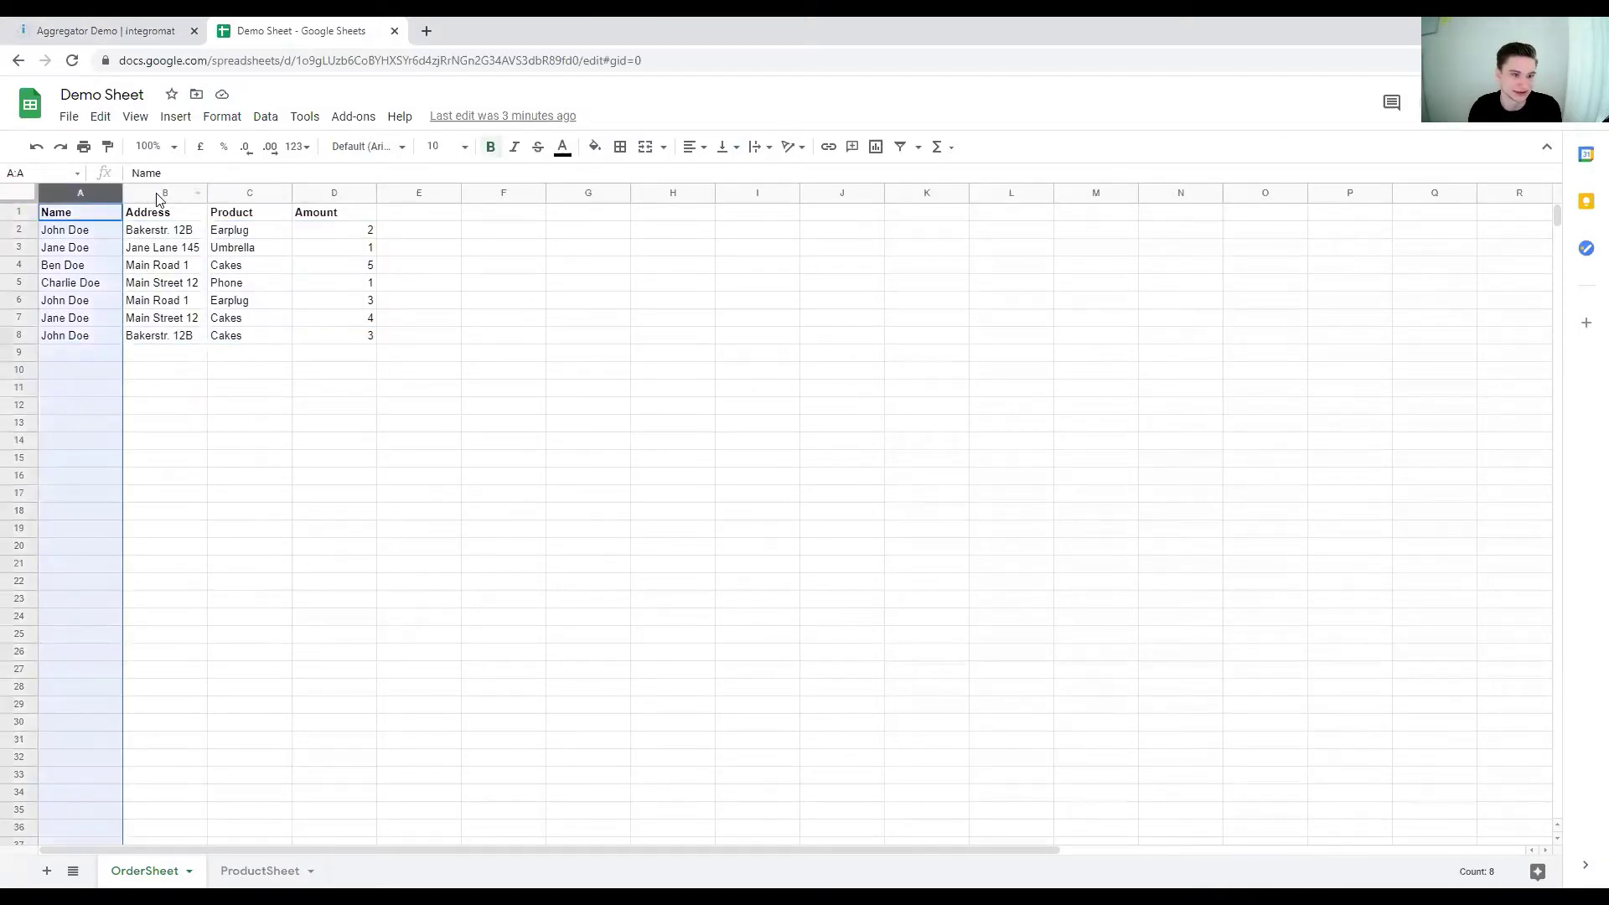
pyautogui.click(163, 194)
pyautogui.click(252, 192)
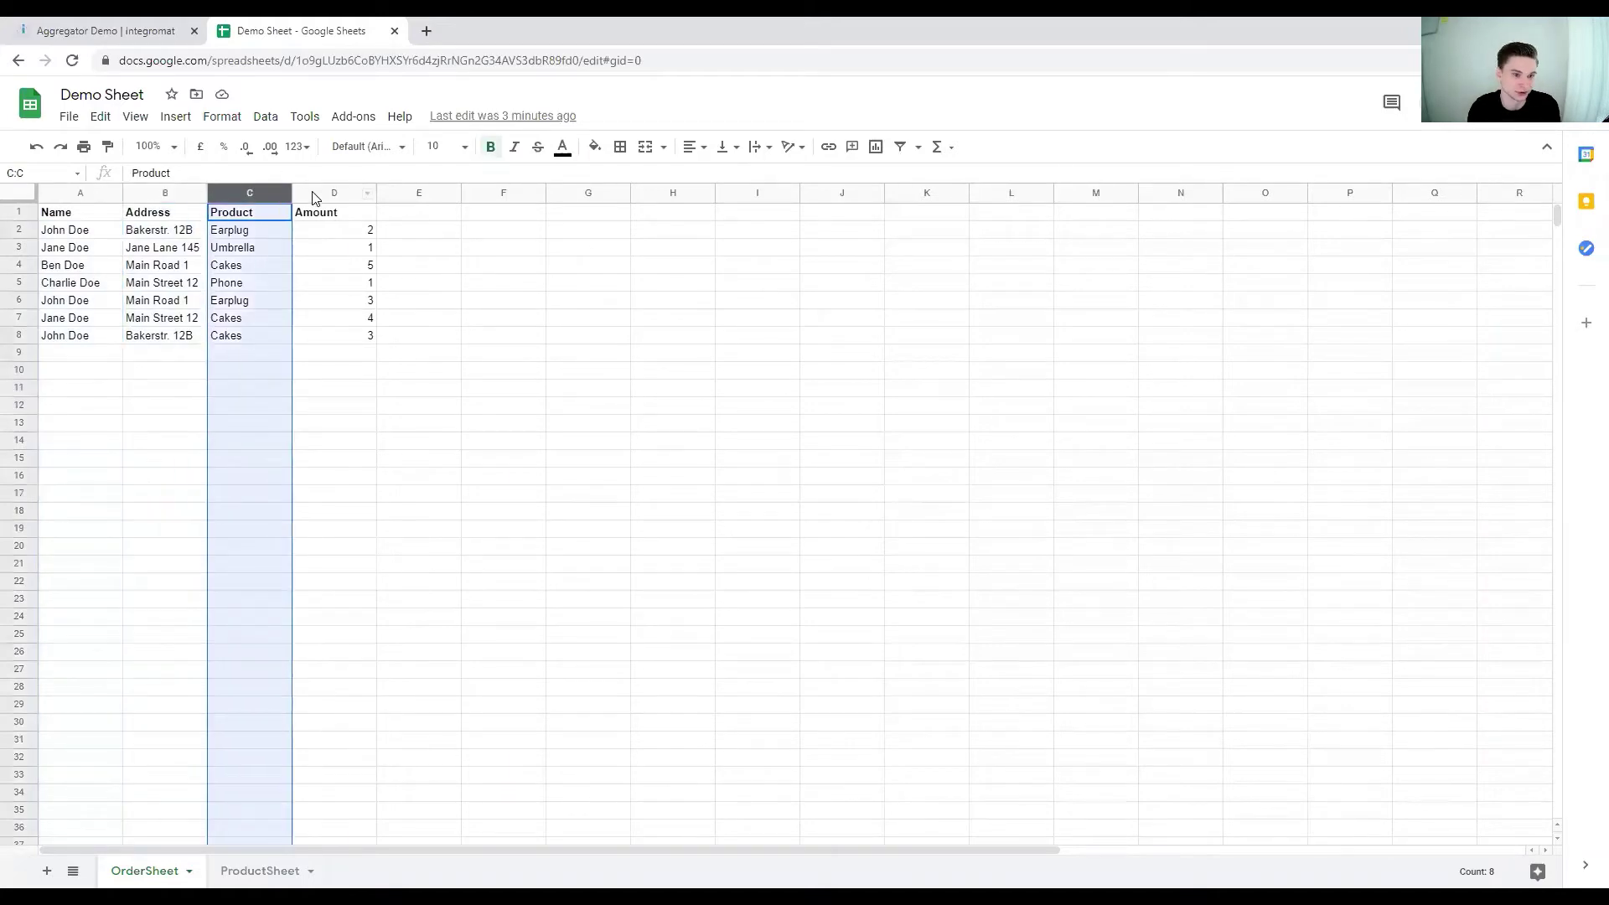
pyautogui.click(314, 194)
# Step: Return to the Integromat scenario and examine the Google Sheets module's output bundles through Bundle 7, then close the result
pyautogui.click(126, 34)
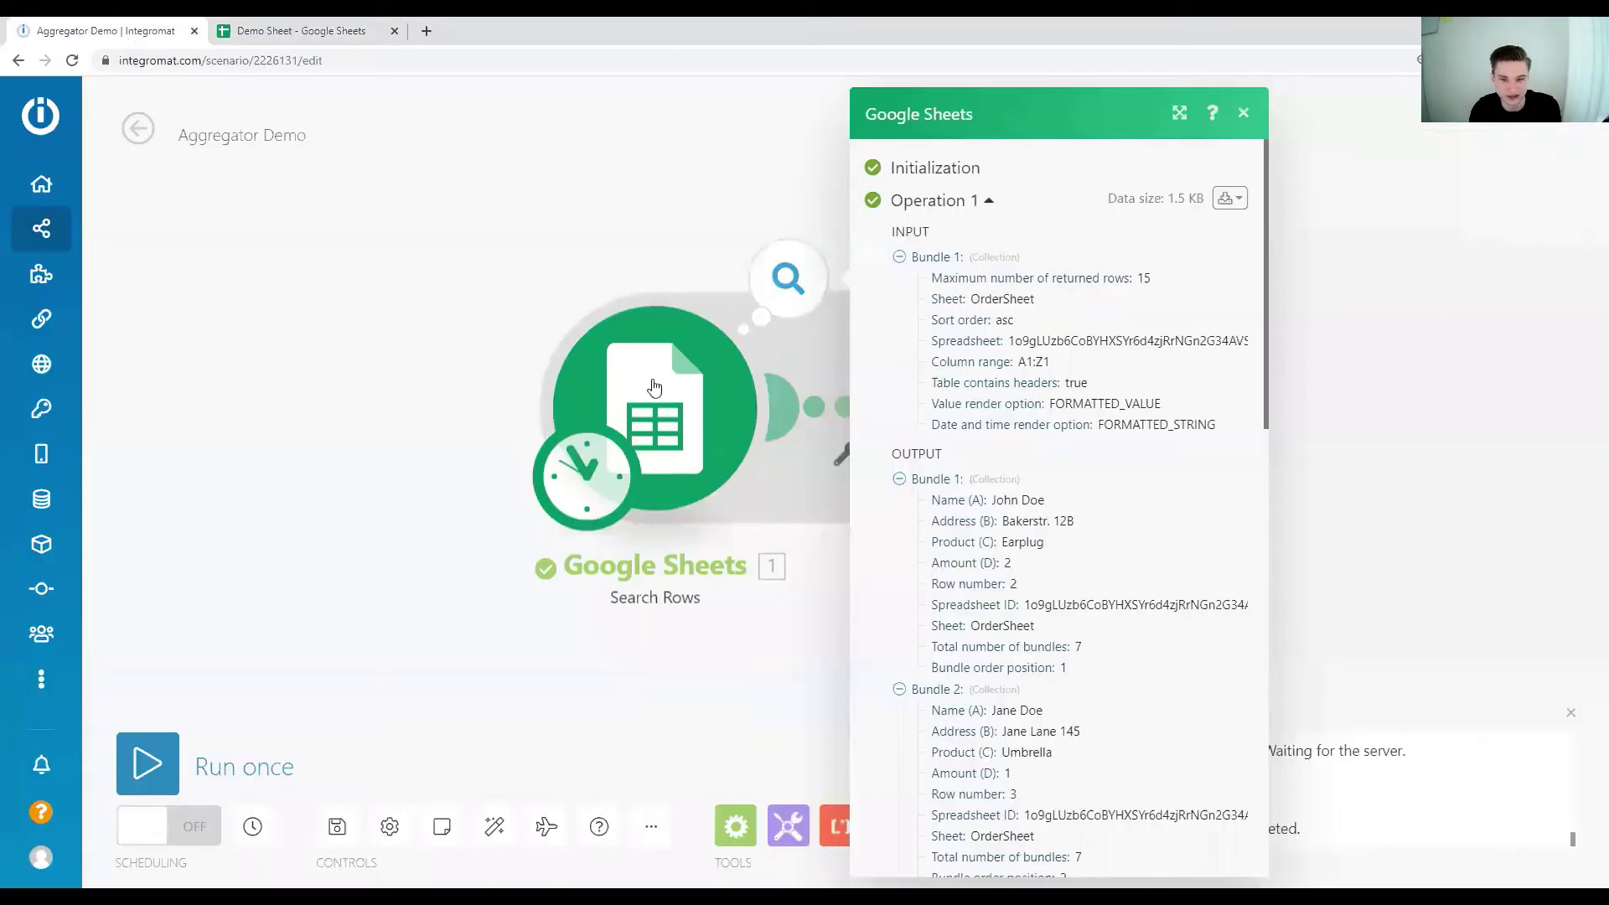
pyautogui.scroll(-3, 1145, 497)
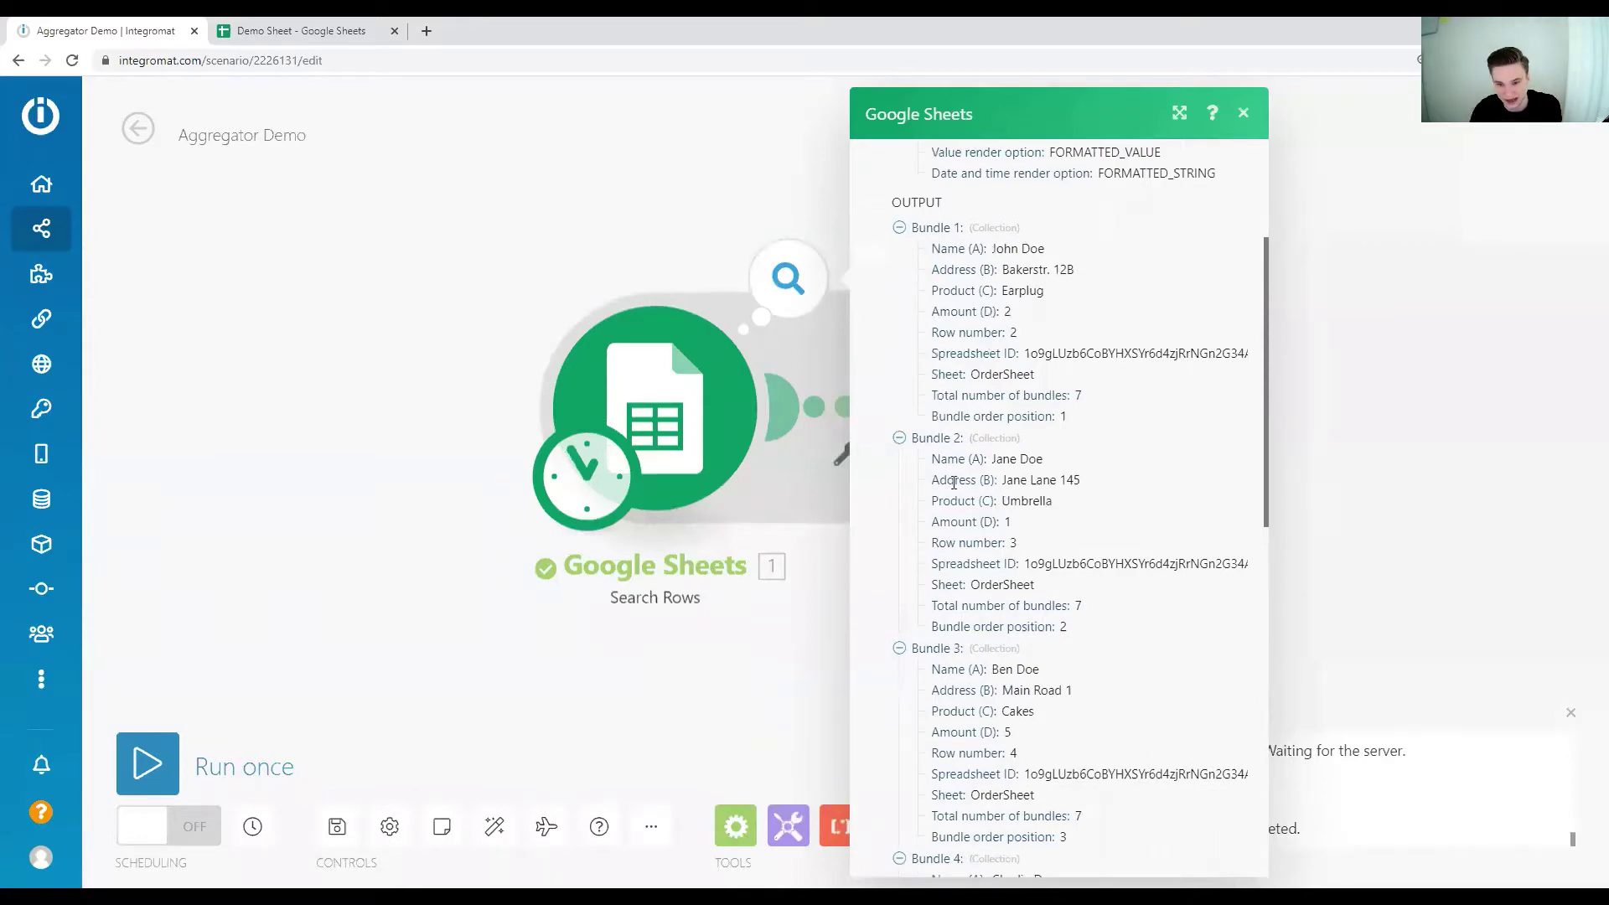
pyautogui.scroll(-10, 954, 482)
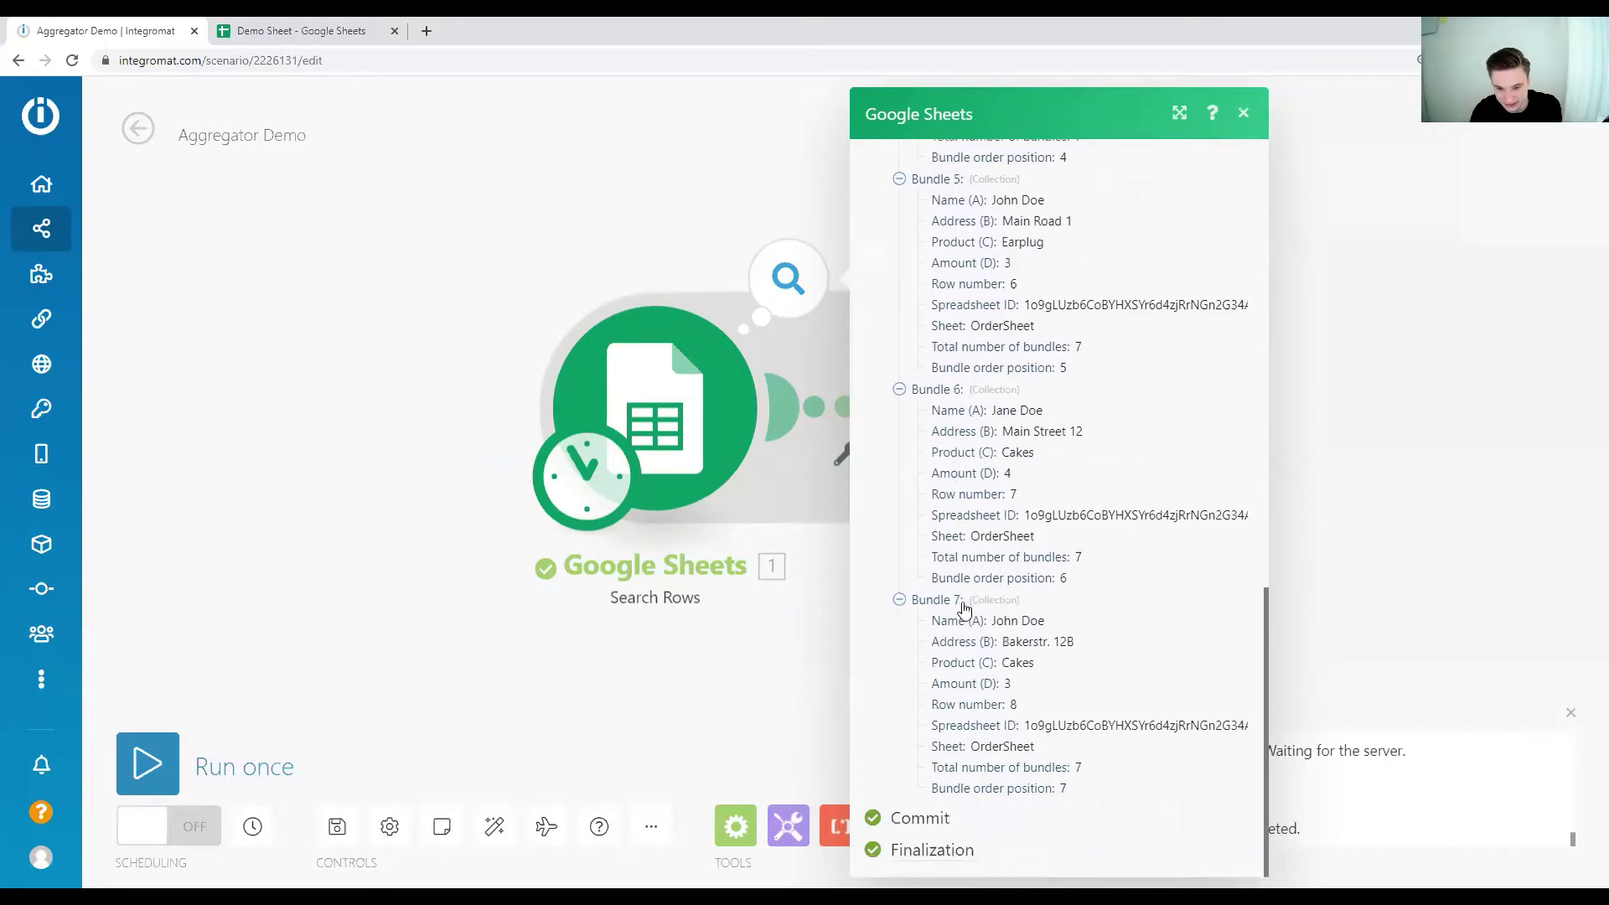
pyautogui.doubleClick(964, 608)
pyautogui.click(899, 599)
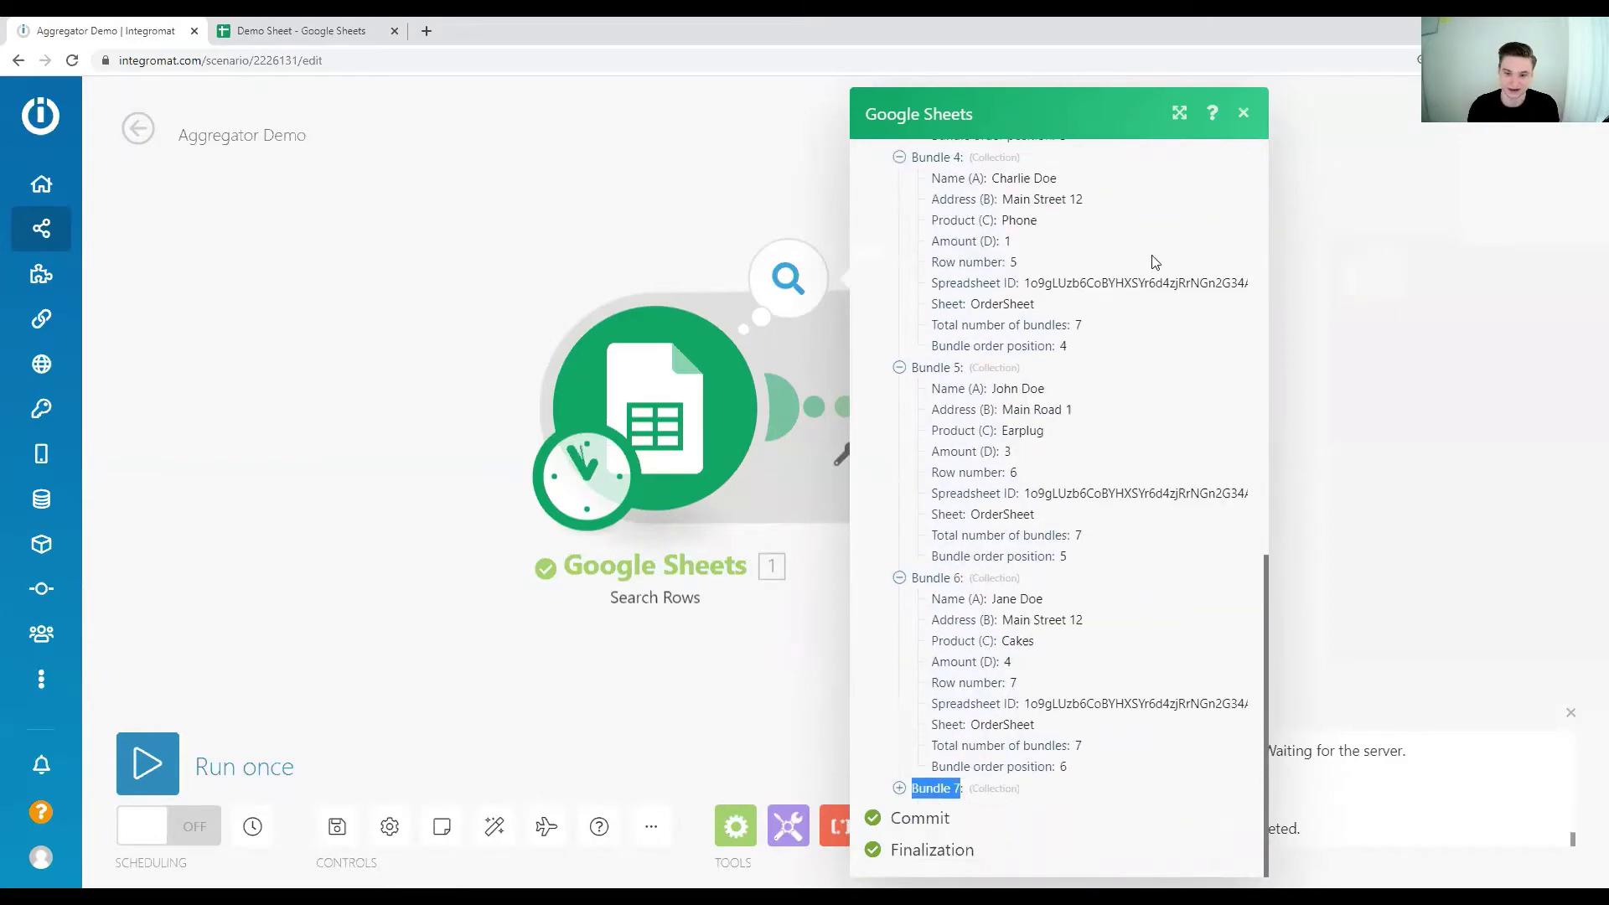
pyautogui.scroll(6, 1081, 402)
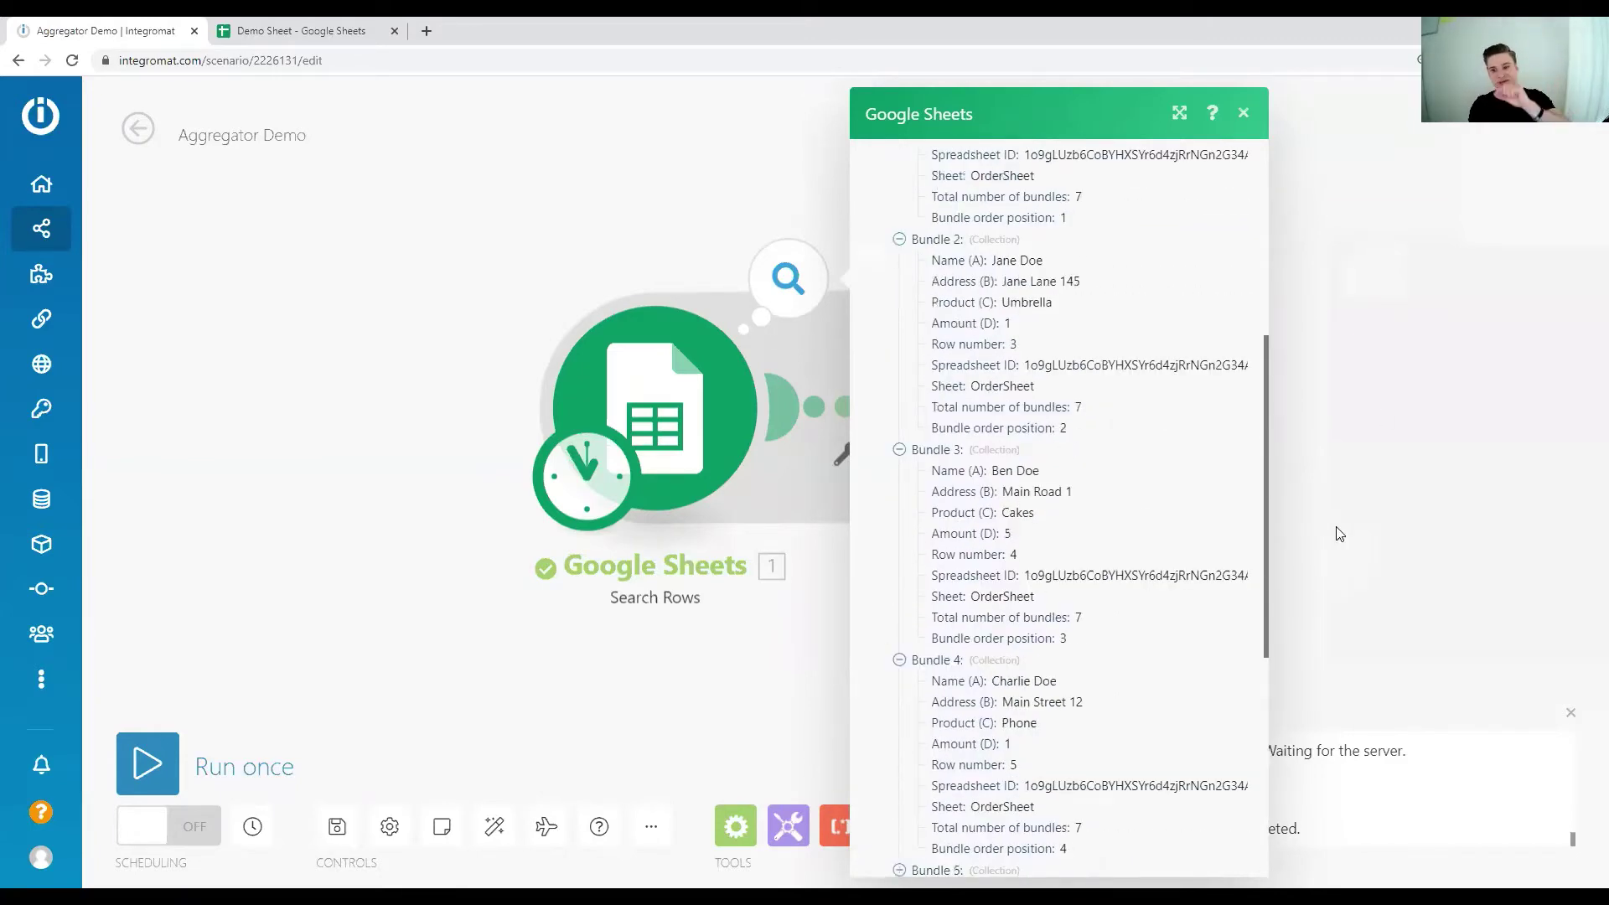
pyautogui.click(1339, 534)
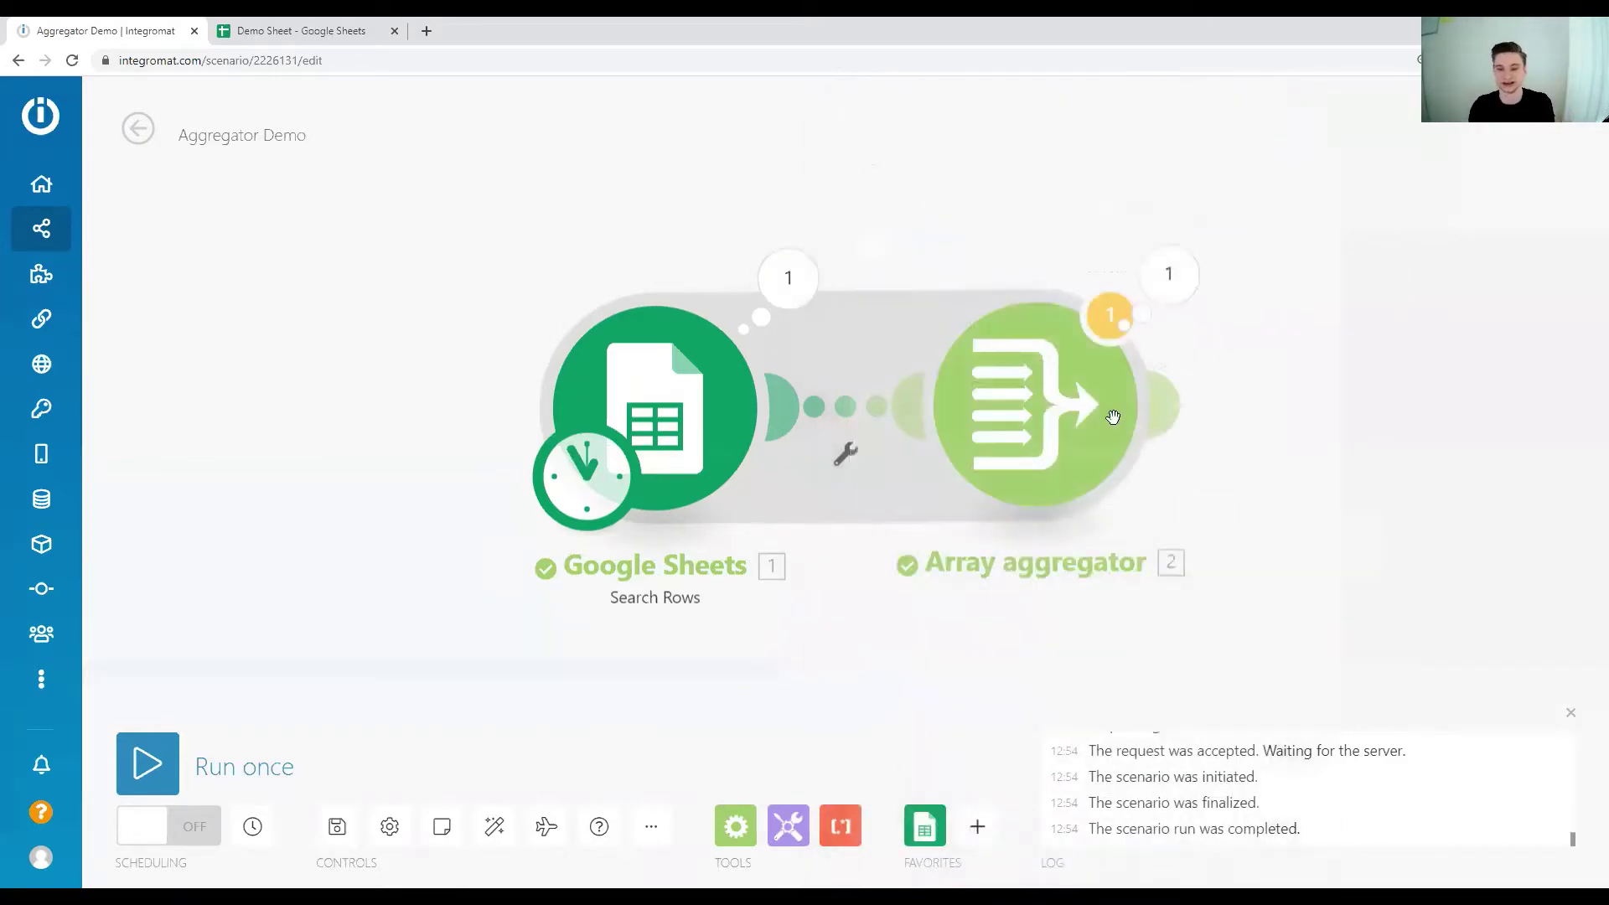
# Step: Open the Array aggregator's run result and compare its input bundles with its output section
pyautogui.click(1169, 289)
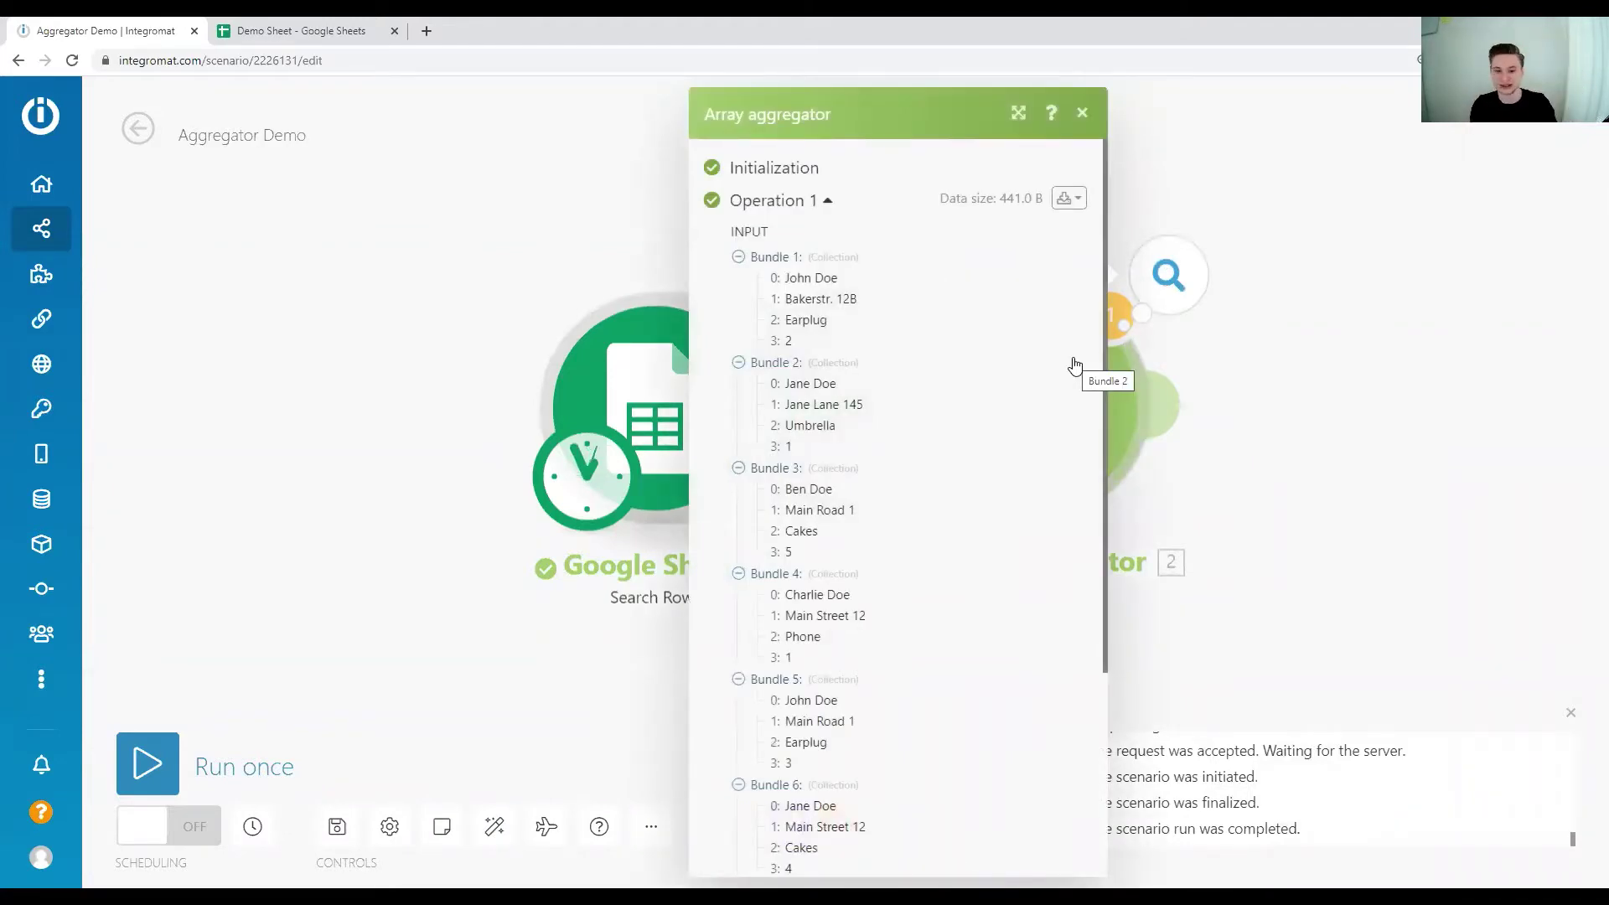
pyautogui.scroll(-3, 944, 482)
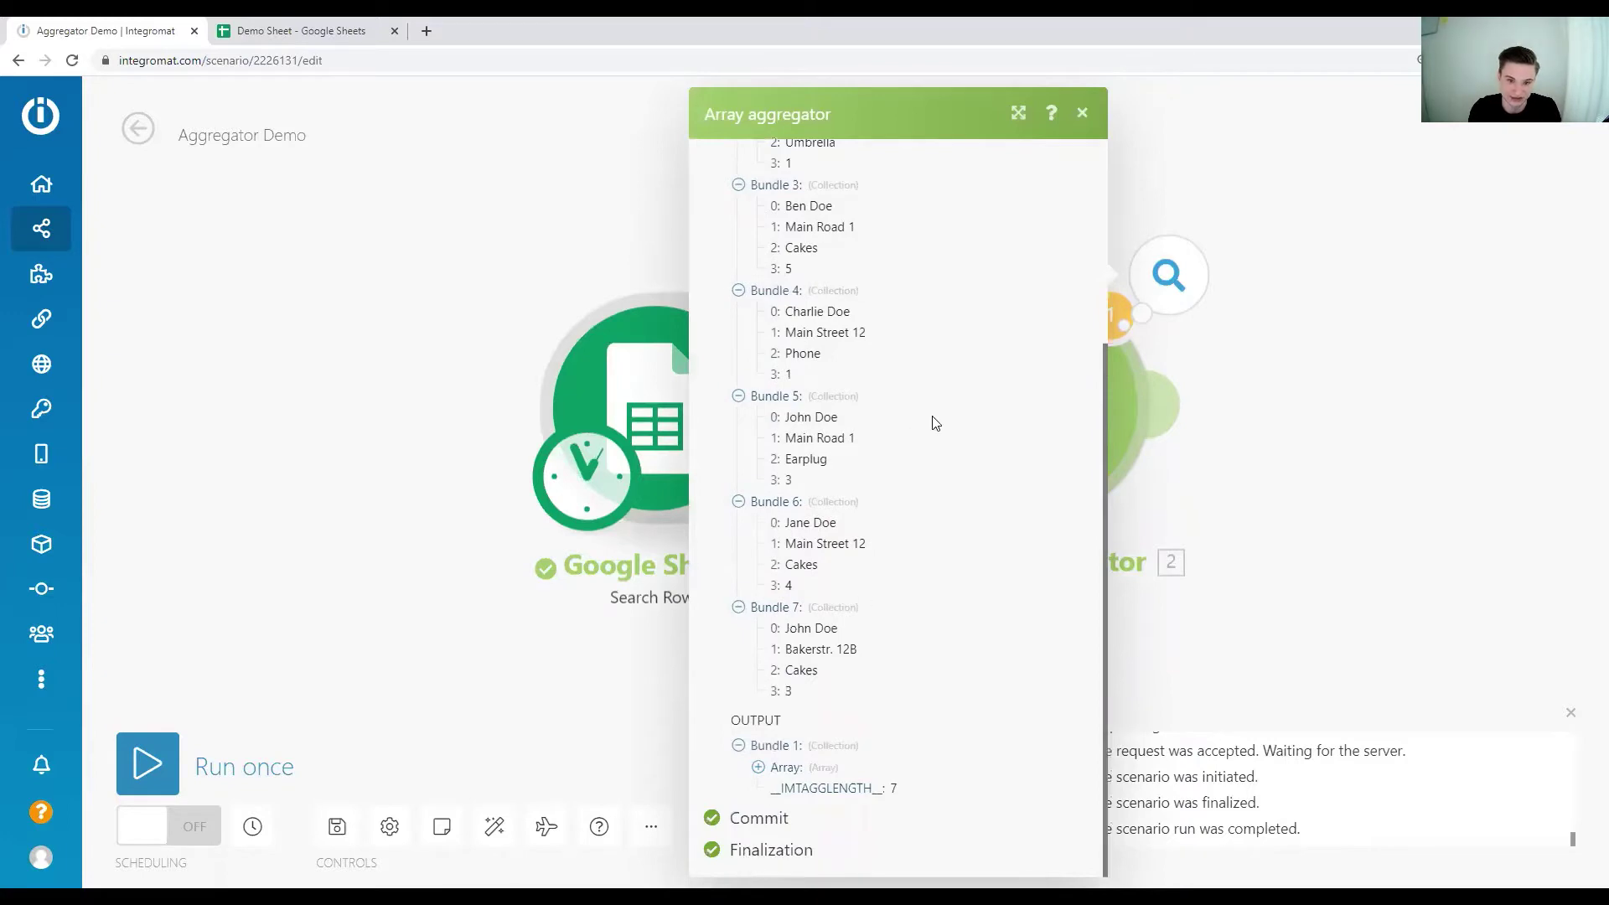
pyautogui.scroll(4, 935, 423)
pyautogui.scroll(-2, 838, 809)
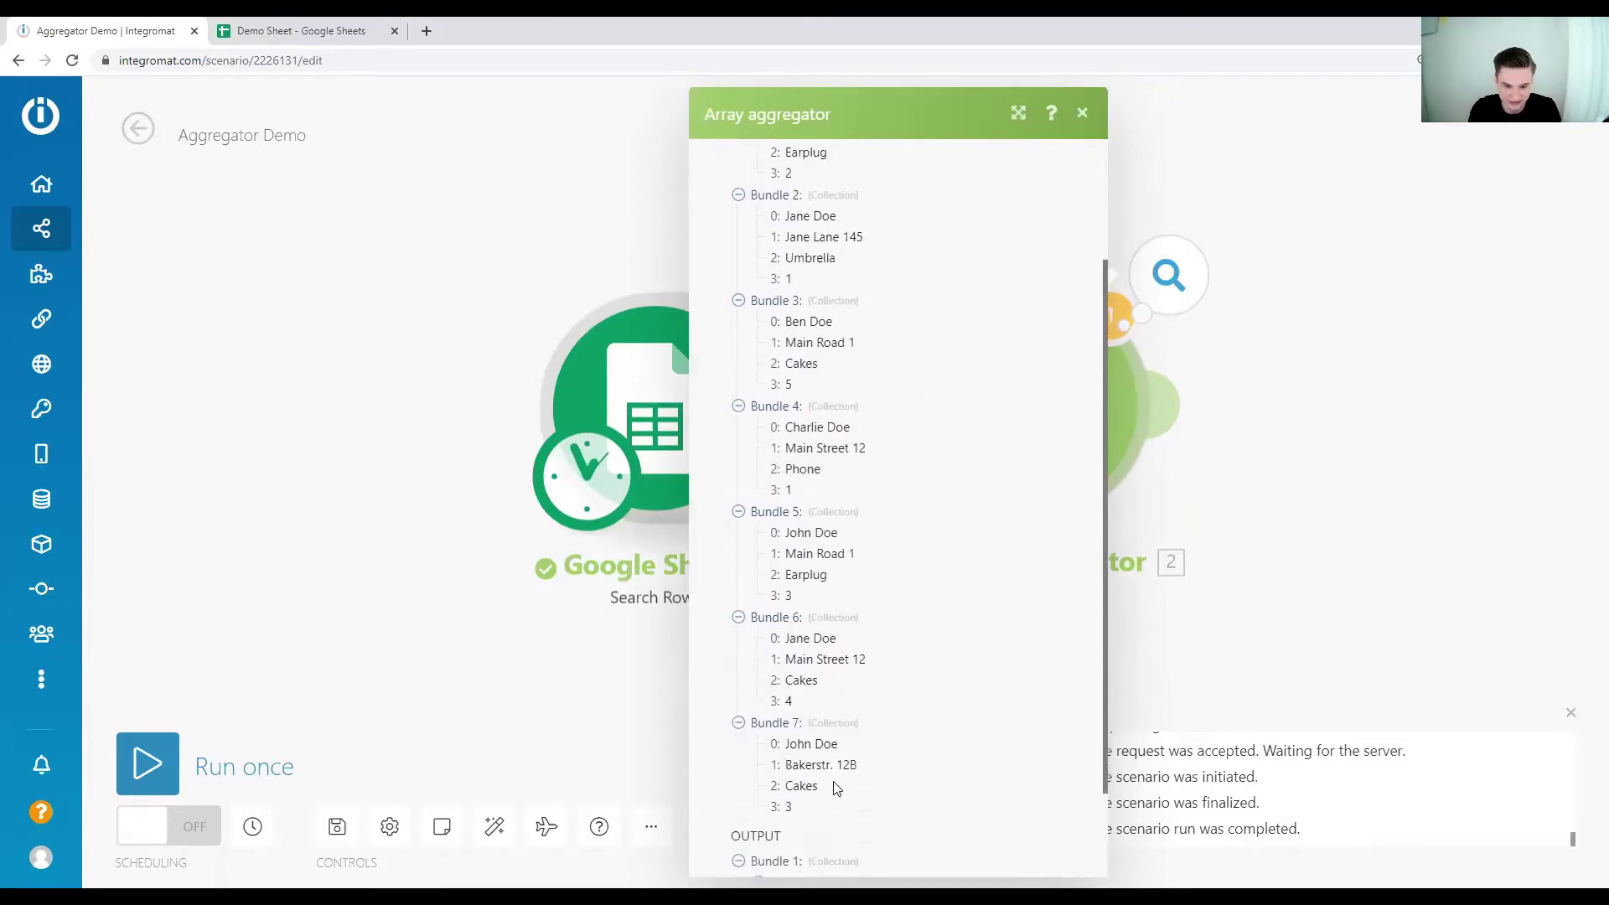
pyautogui.scroll(-2, 835, 787)
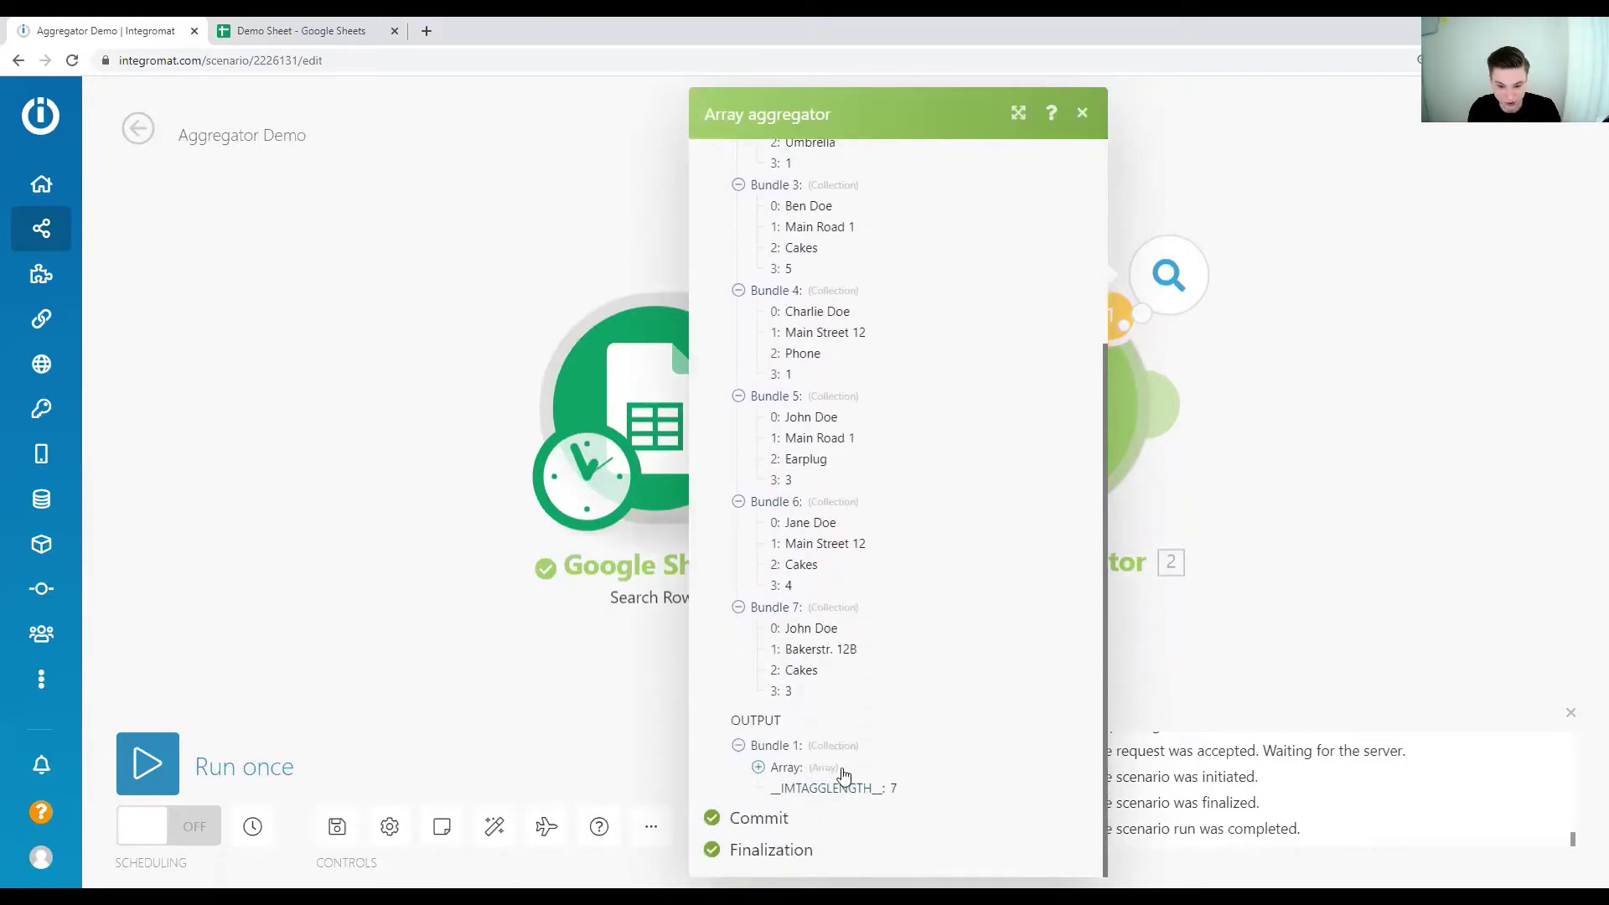
# Step: Expand the aggregator's output array and inspect the fields of its first collection, then close the result
pyautogui.click(796, 768)
pyautogui.scroll(-2, 807, 637)
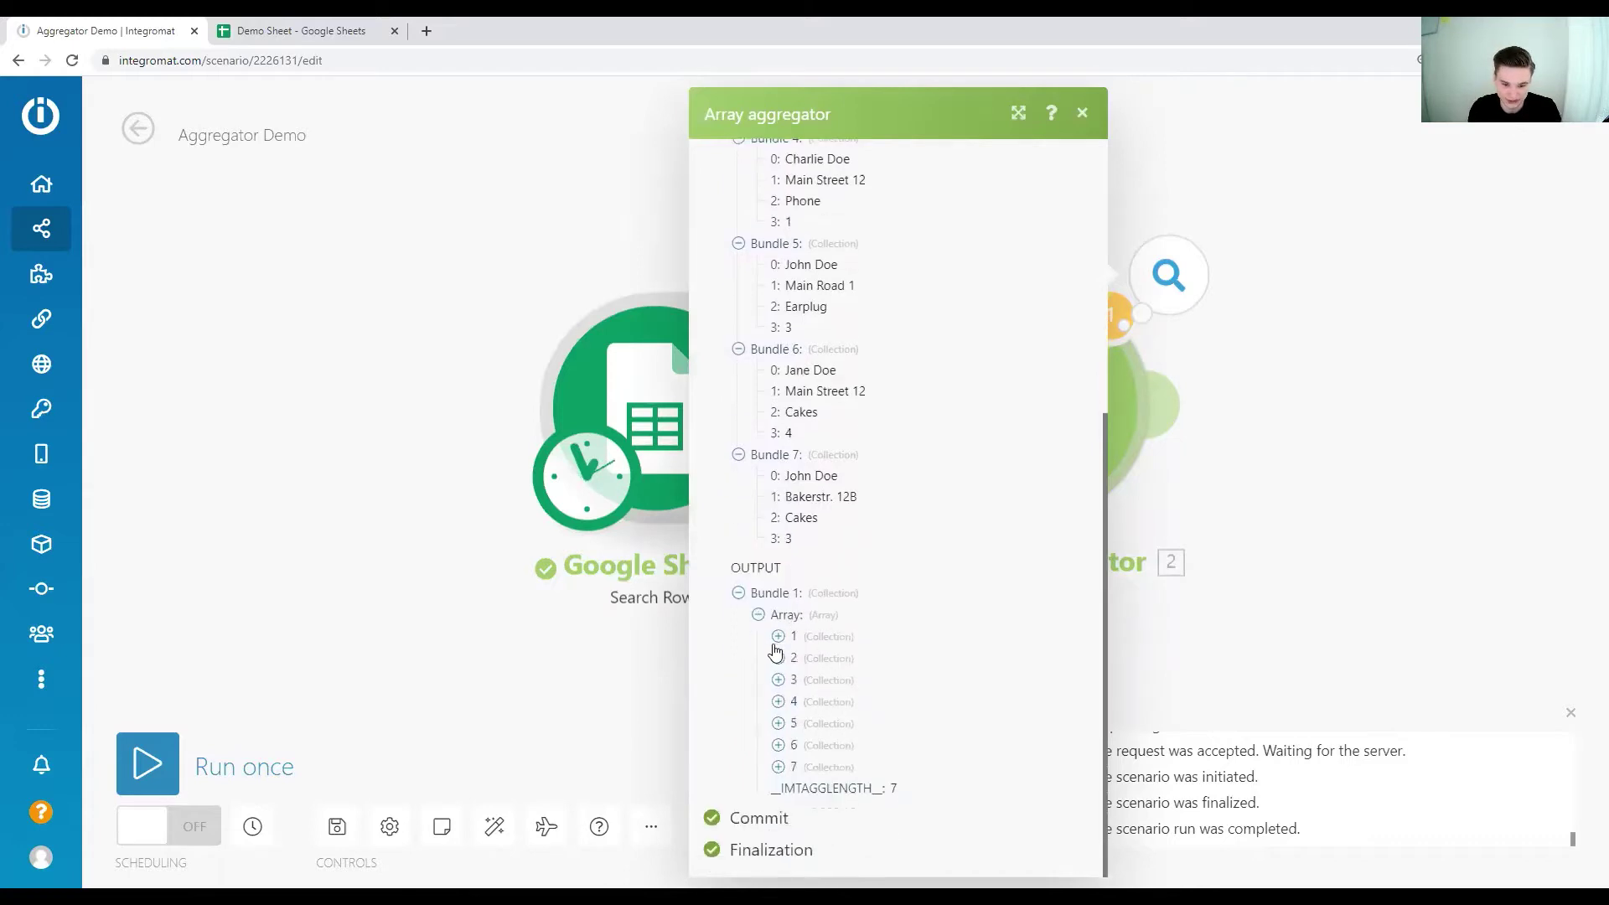
pyautogui.click(777, 636)
pyautogui.scroll(-1, 913, 652)
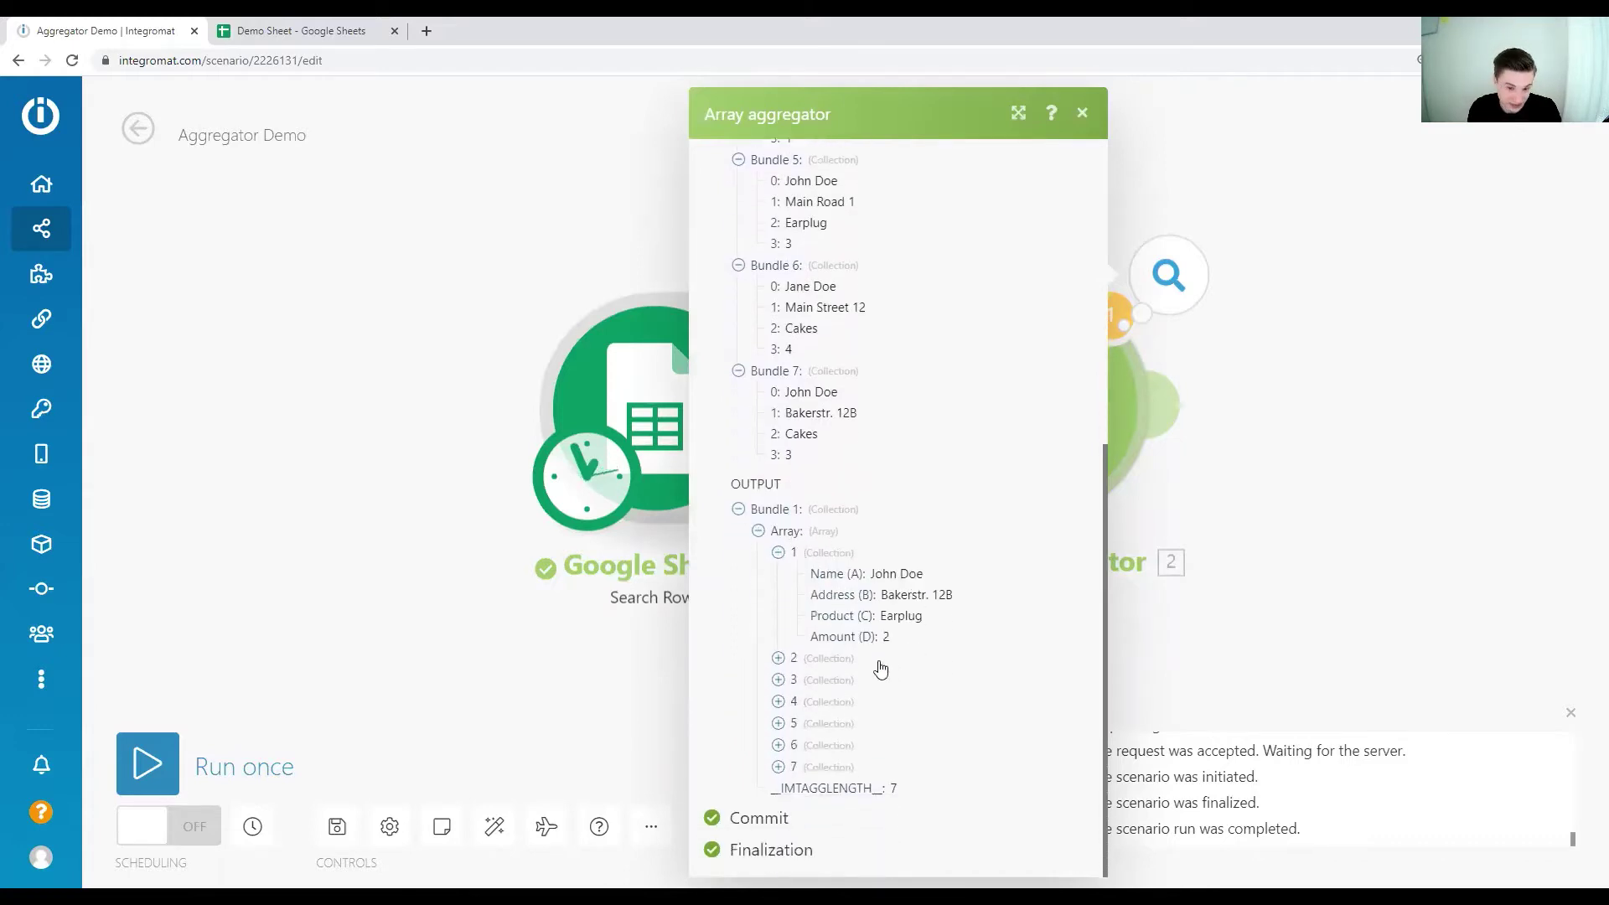
pyautogui.moveTo(917, 648); pyautogui.dragTo(811, 569)
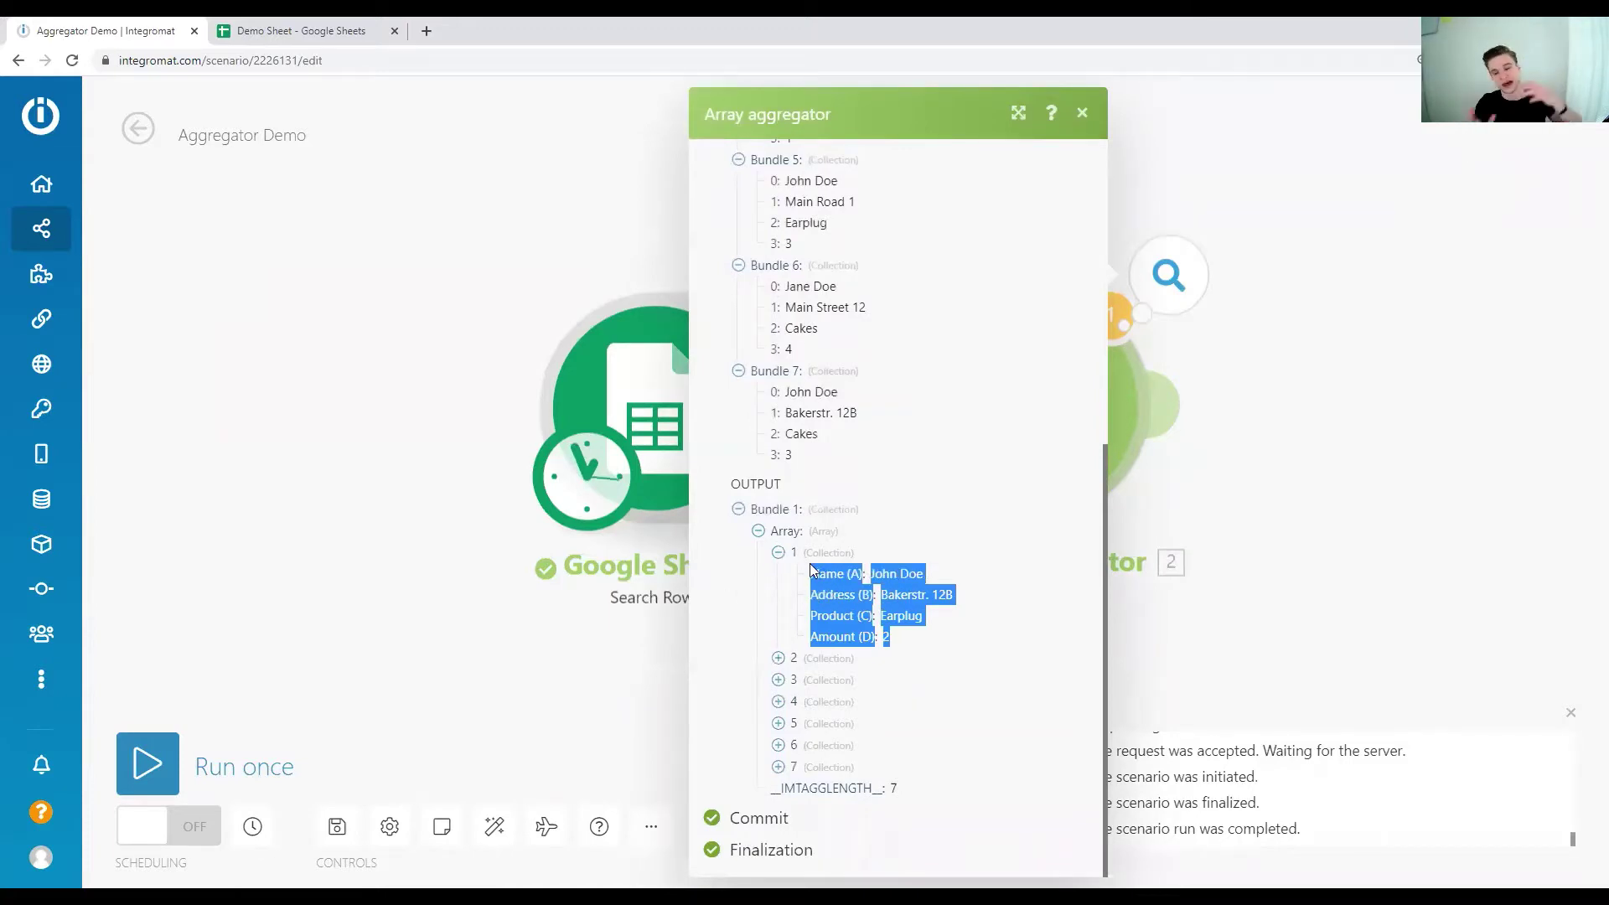
pyautogui.click(1214, 526)
# Step: Add Row number to the Array aggregator's aggregated fields and save the module settings
pyautogui.click(1041, 460)
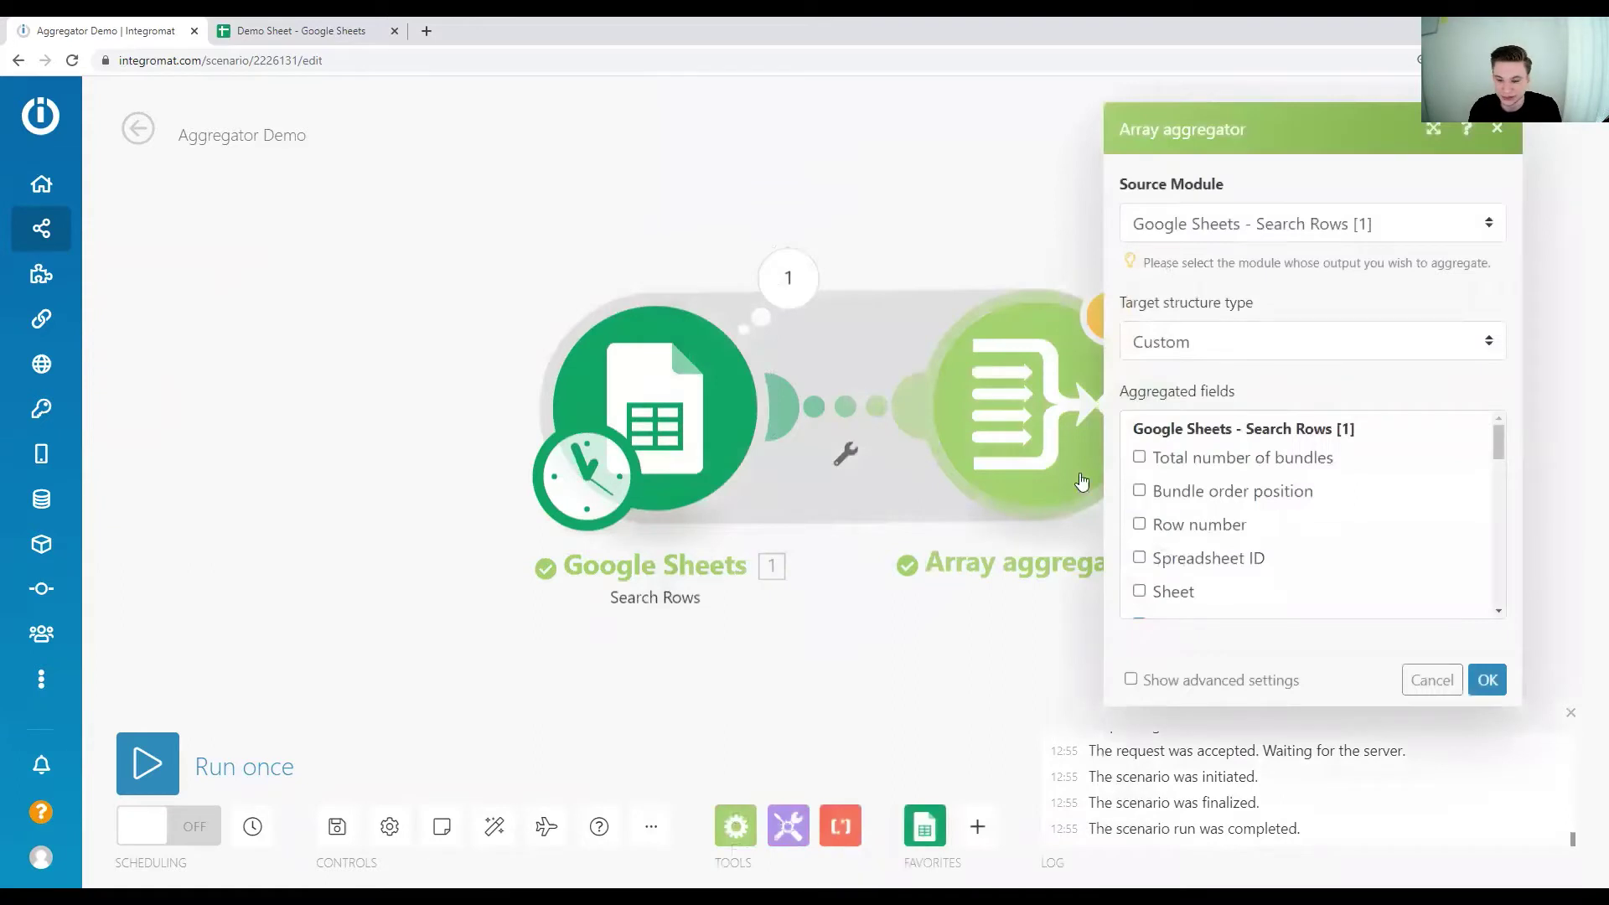
pyautogui.scroll(-3, 1247, 469)
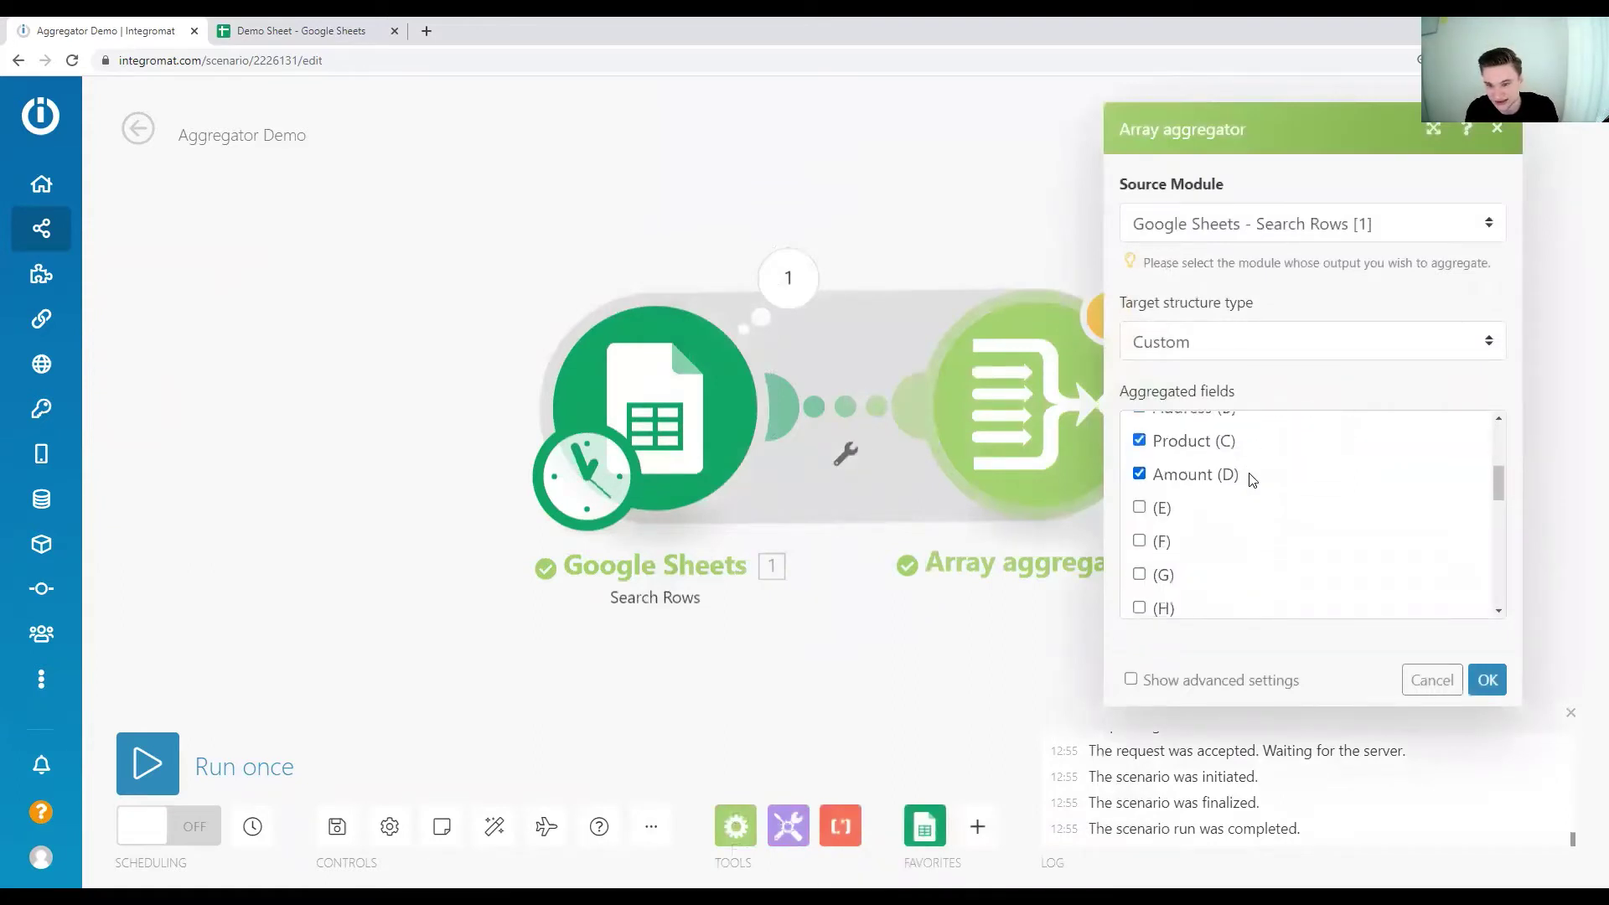
pyautogui.scroll(5, 1251, 478)
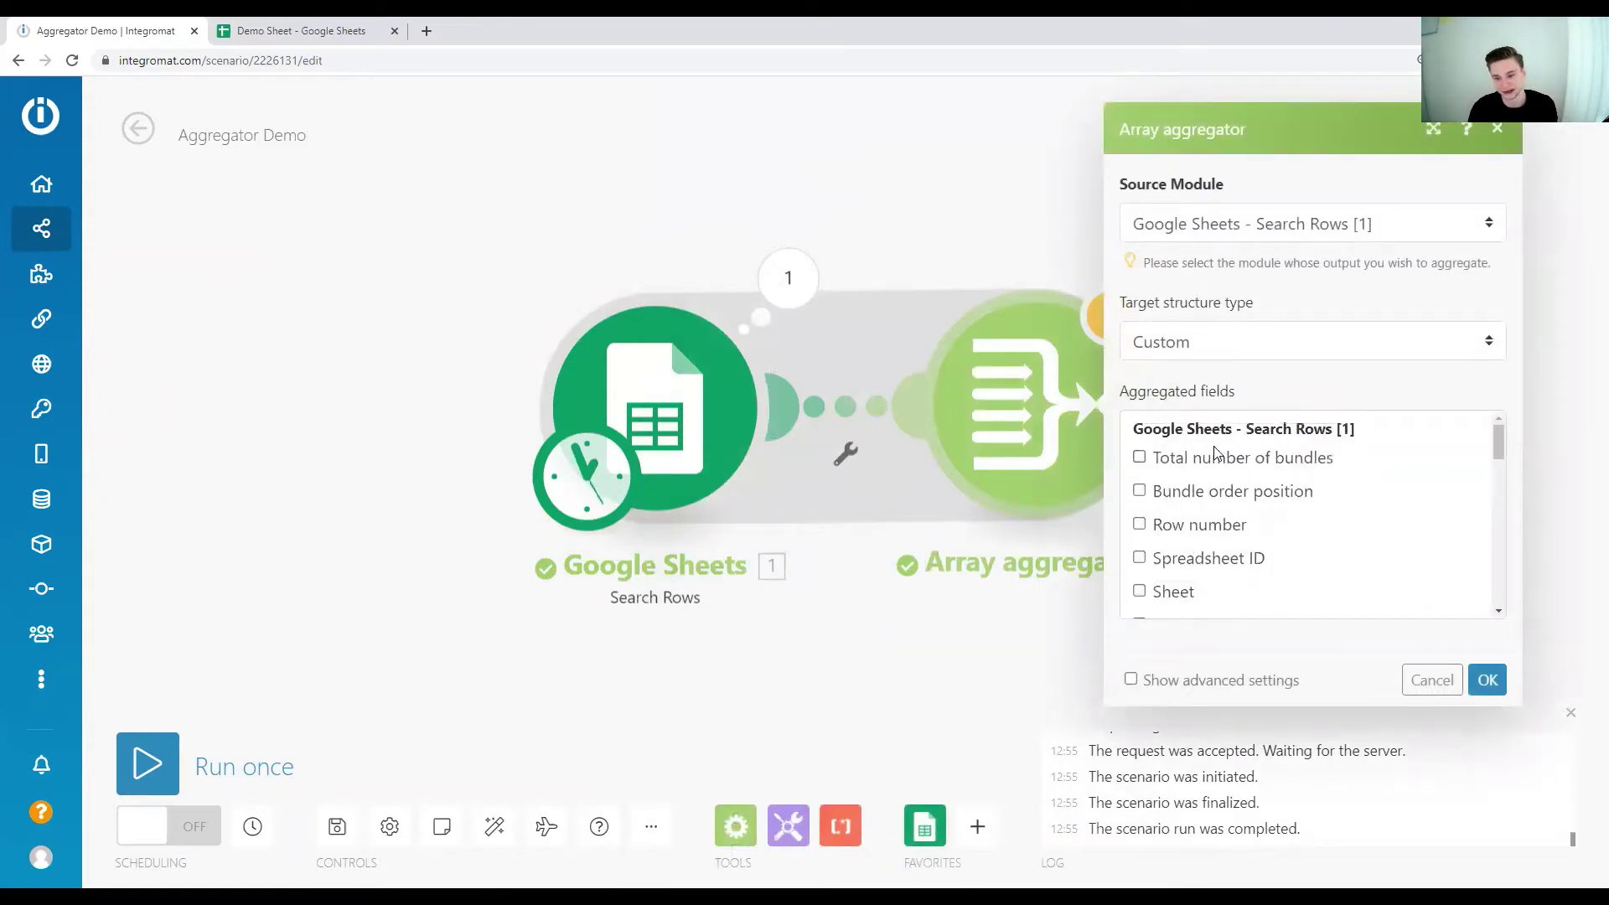
pyautogui.scroll(-2, 1238, 563)
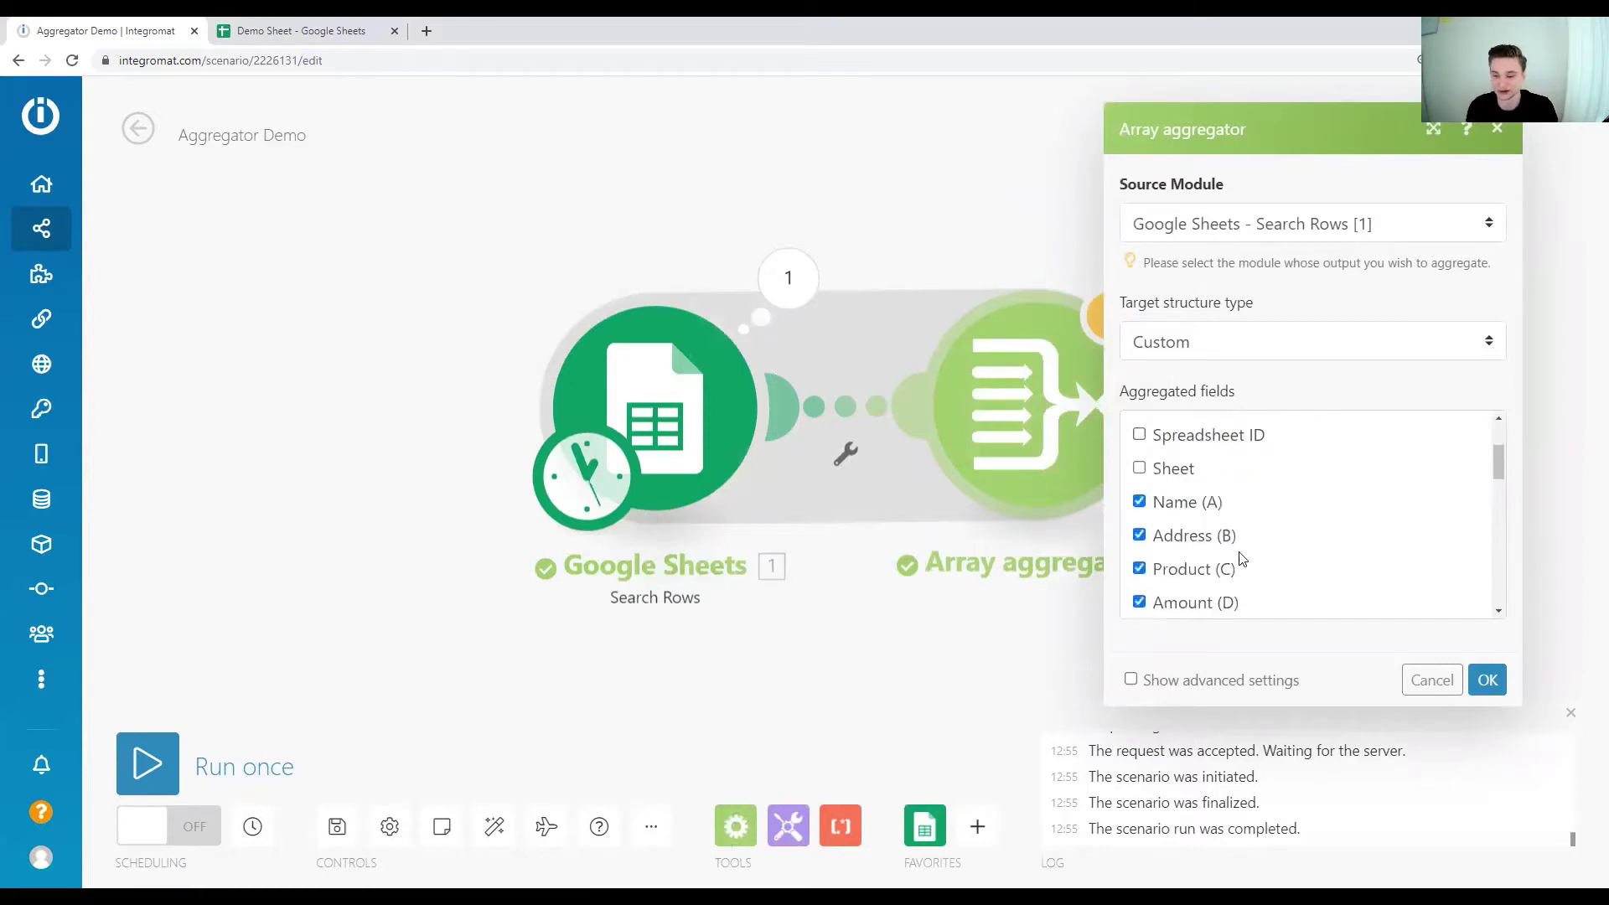
pyautogui.scroll(2, 1189, 540)
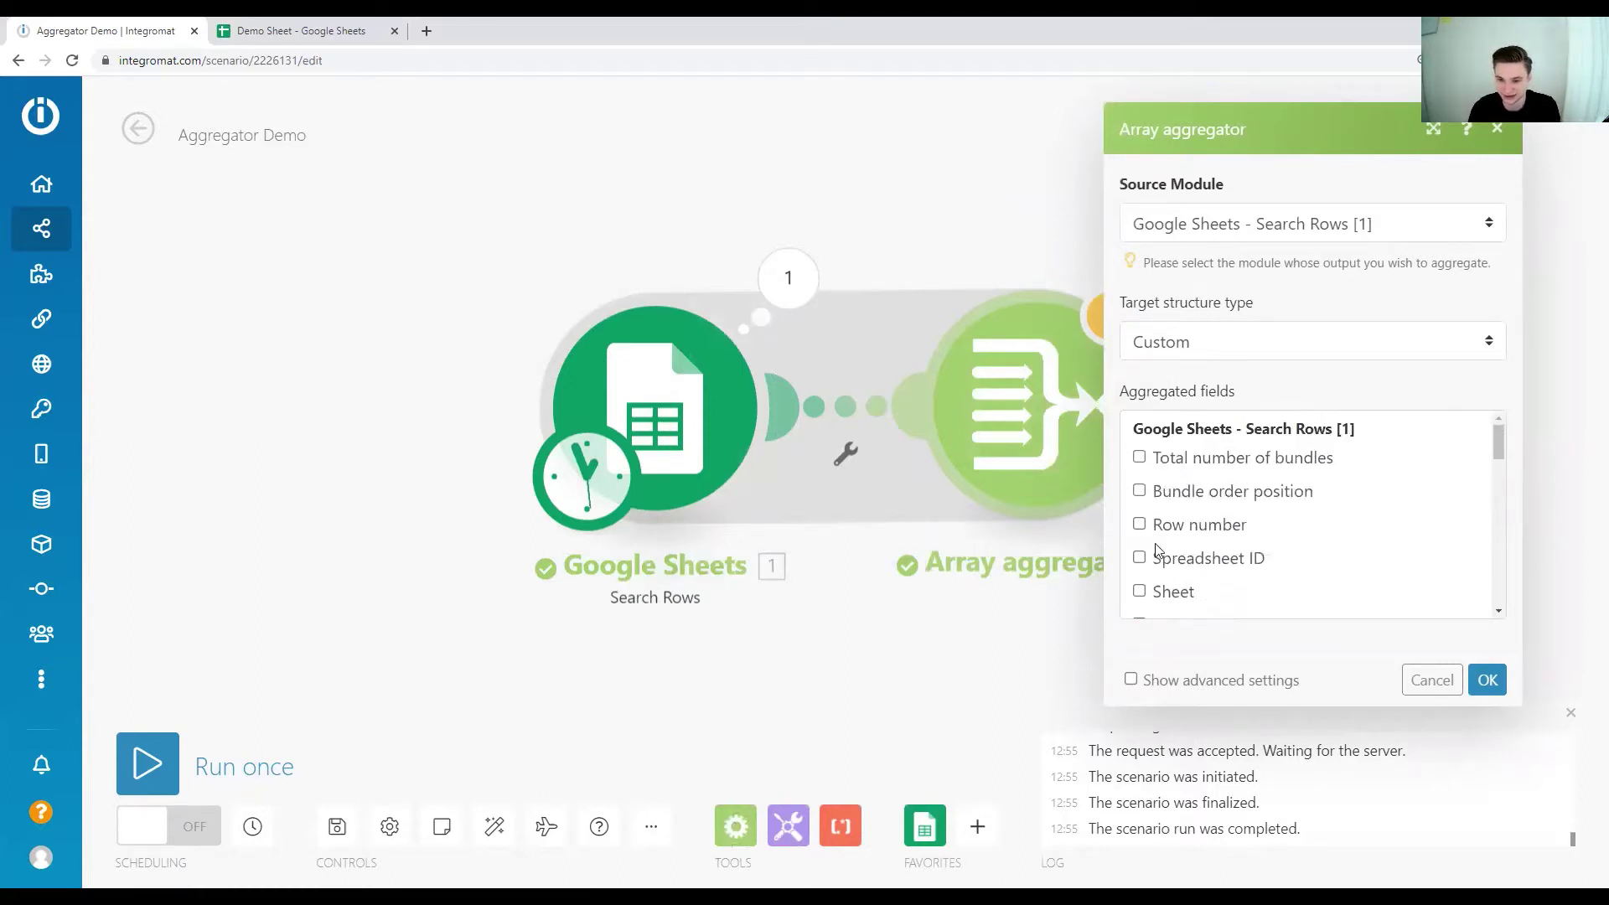
pyautogui.click(1140, 527)
pyautogui.scroll(-2, 1265, 537)
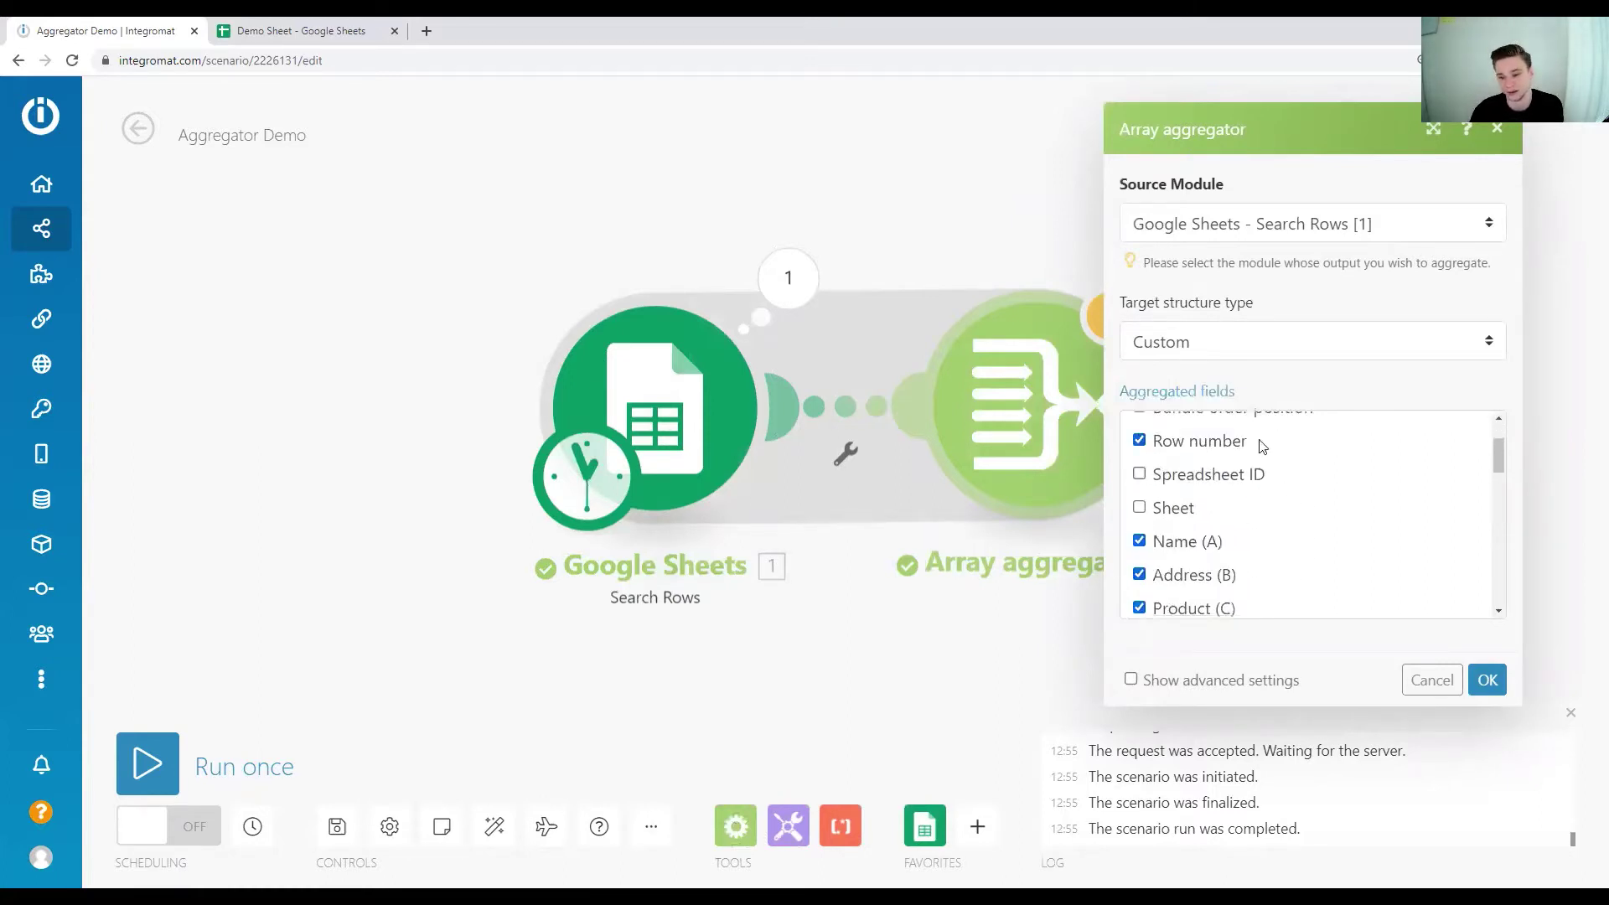
pyautogui.scroll(2, 1236, 507)
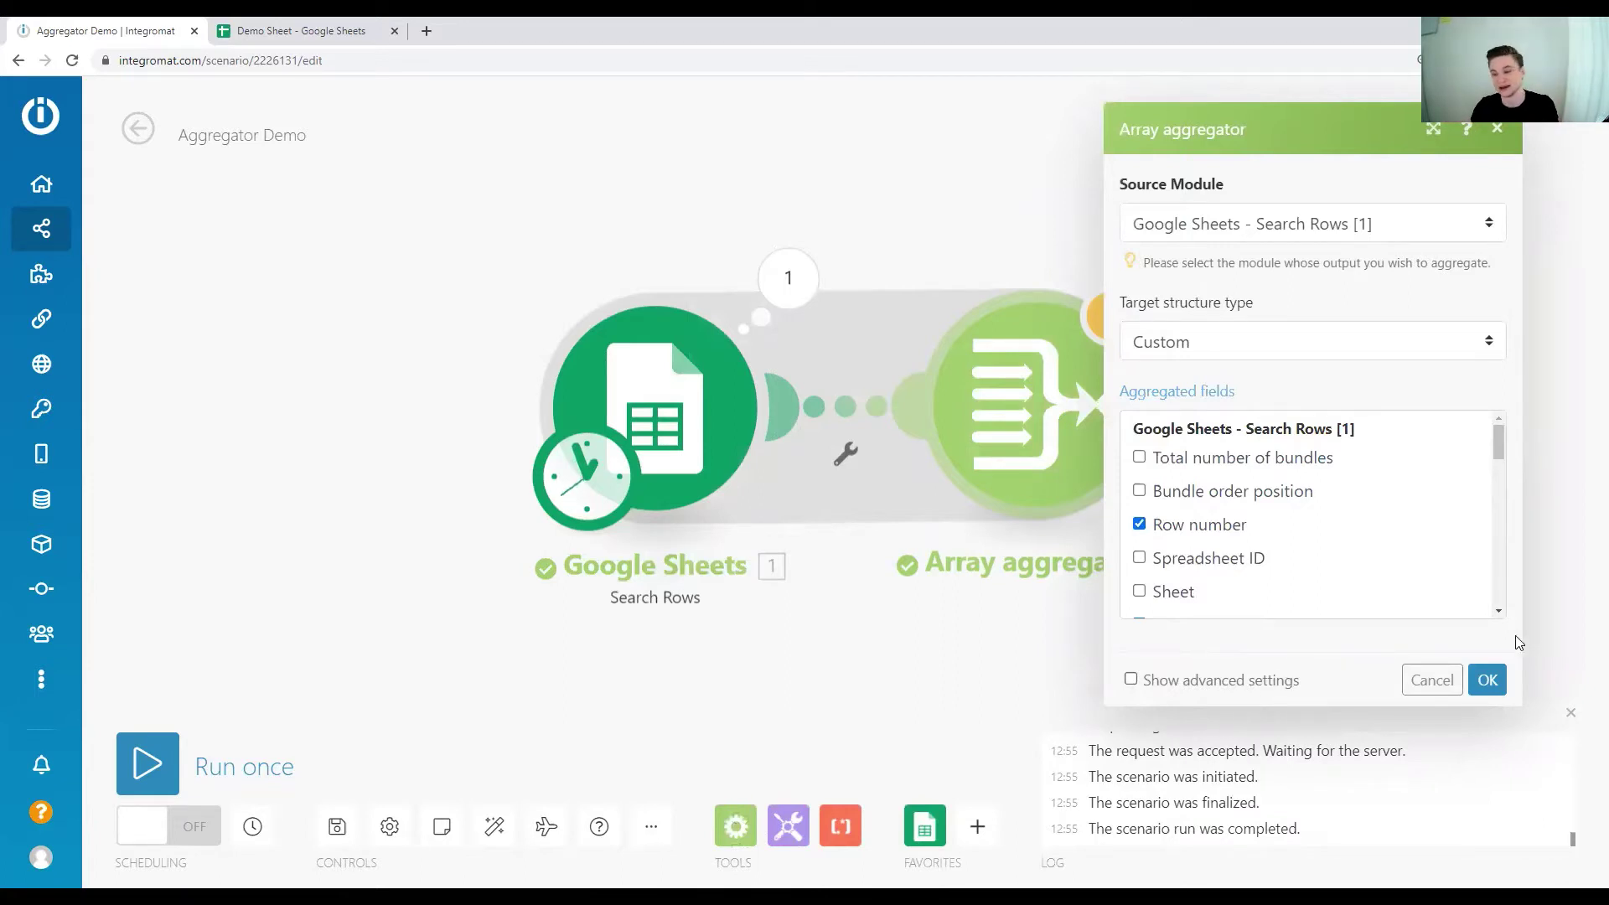
pyautogui.click(1480, 696)
# Step: View the Product and Total amount ordered columns of ProductSheet in Google Sheets, then return to the Integromat scenario
pyautogui.click(303, 28)
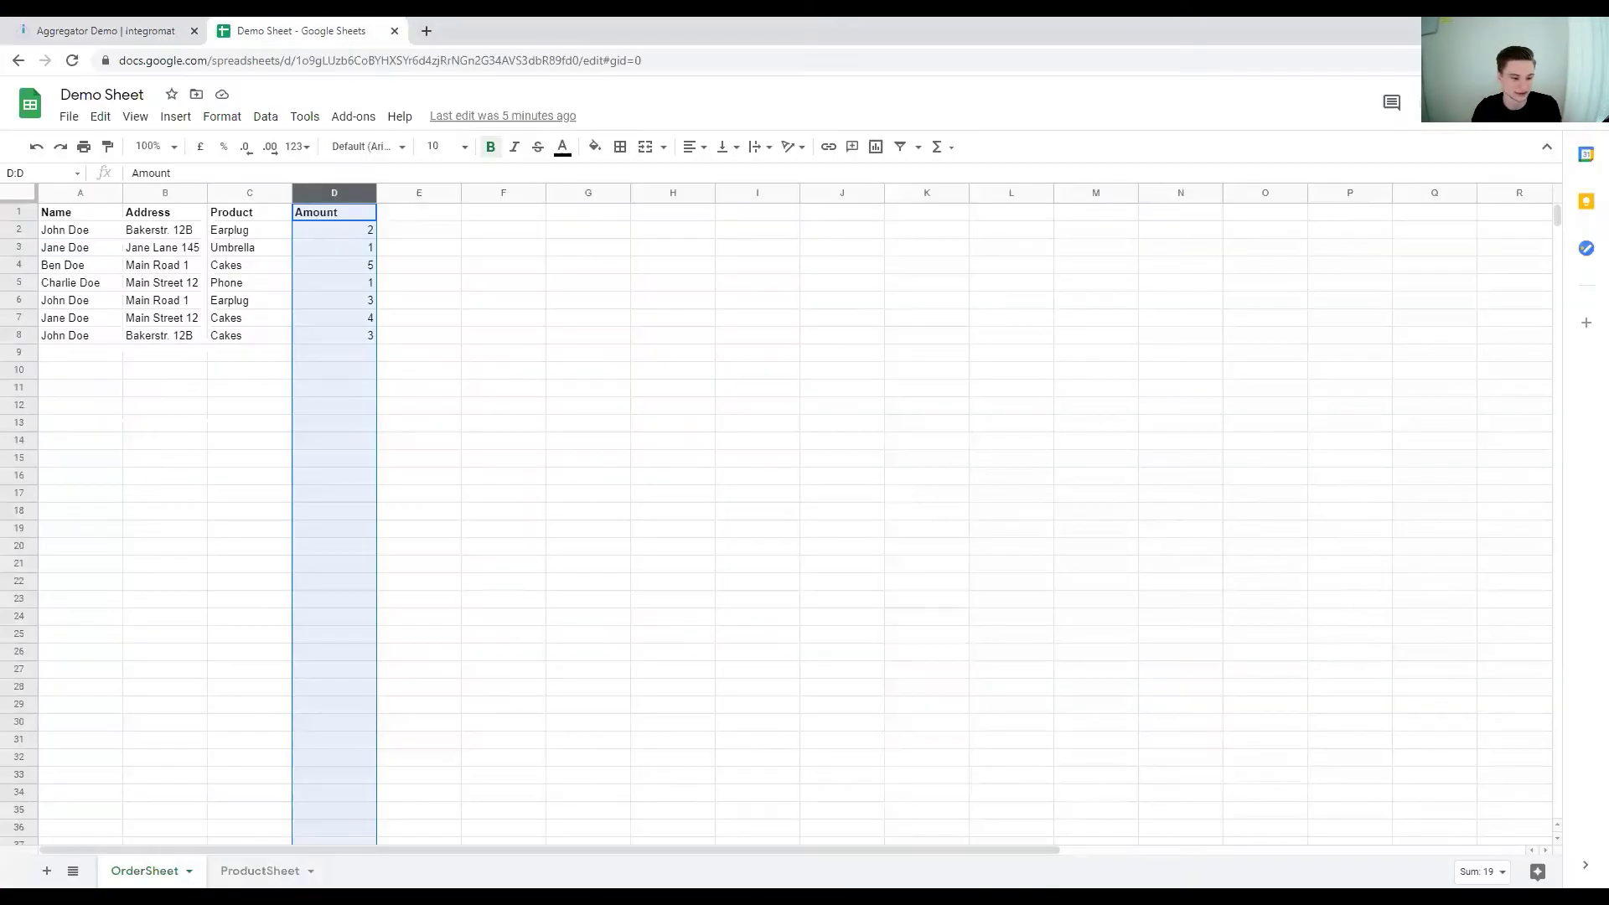
pyautogui.click(280, 871)
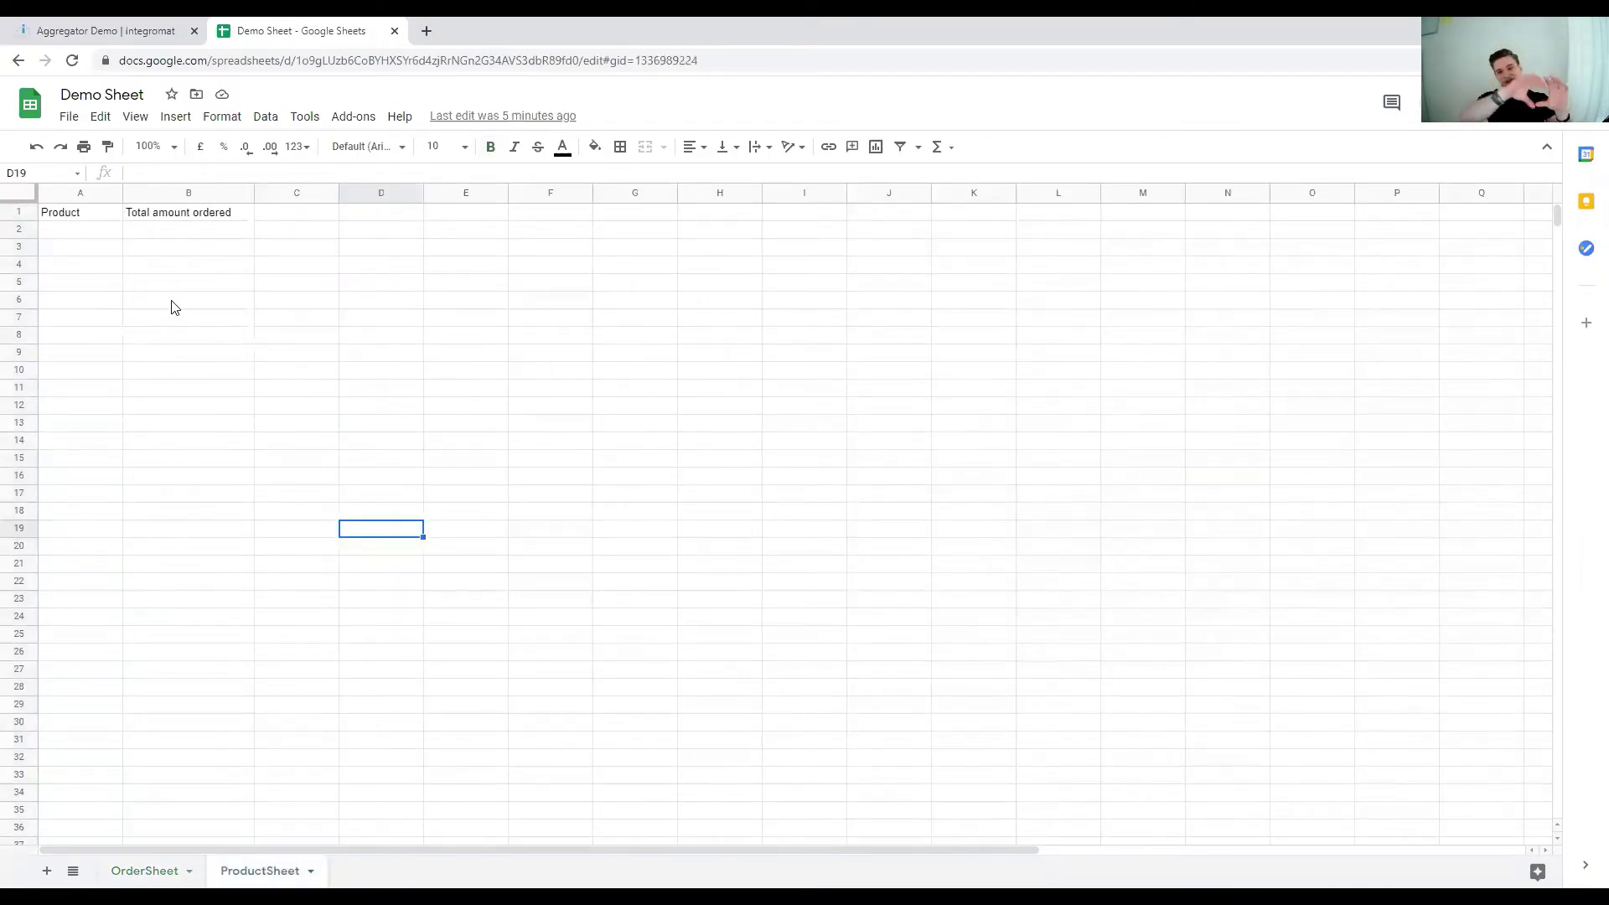
pyautogui.click(144, 30)
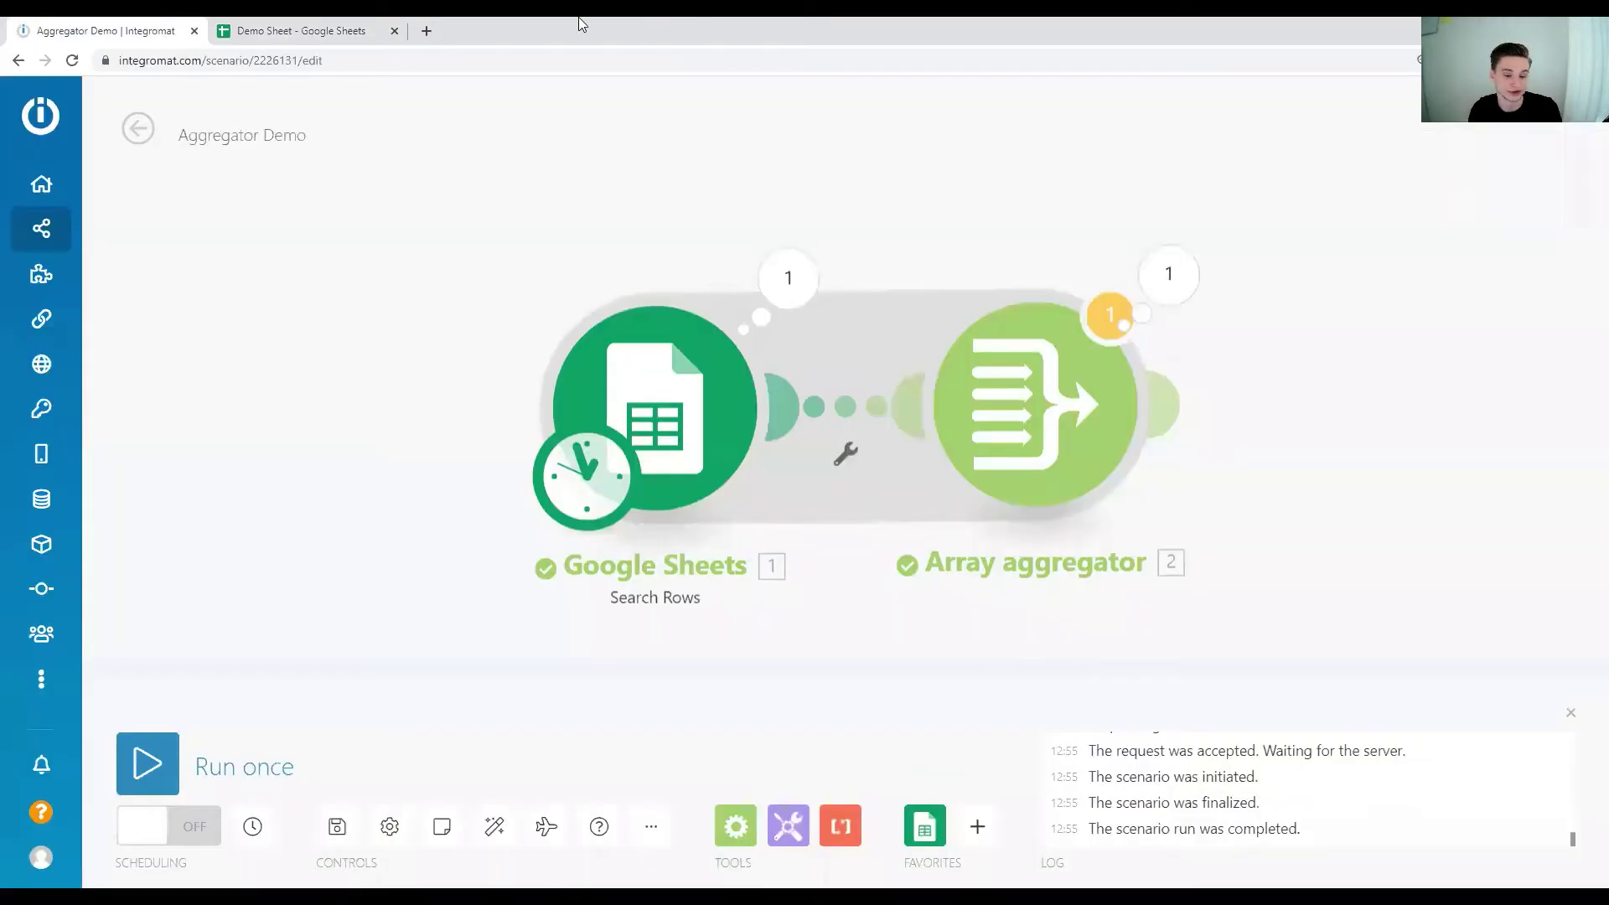
# Step: Set the Array aggregator's advanced Group by setting to Product (C) and save the module settings
pyautogui.click(1018, 441)
pyautogui.scroll(-5, 1228, 546)
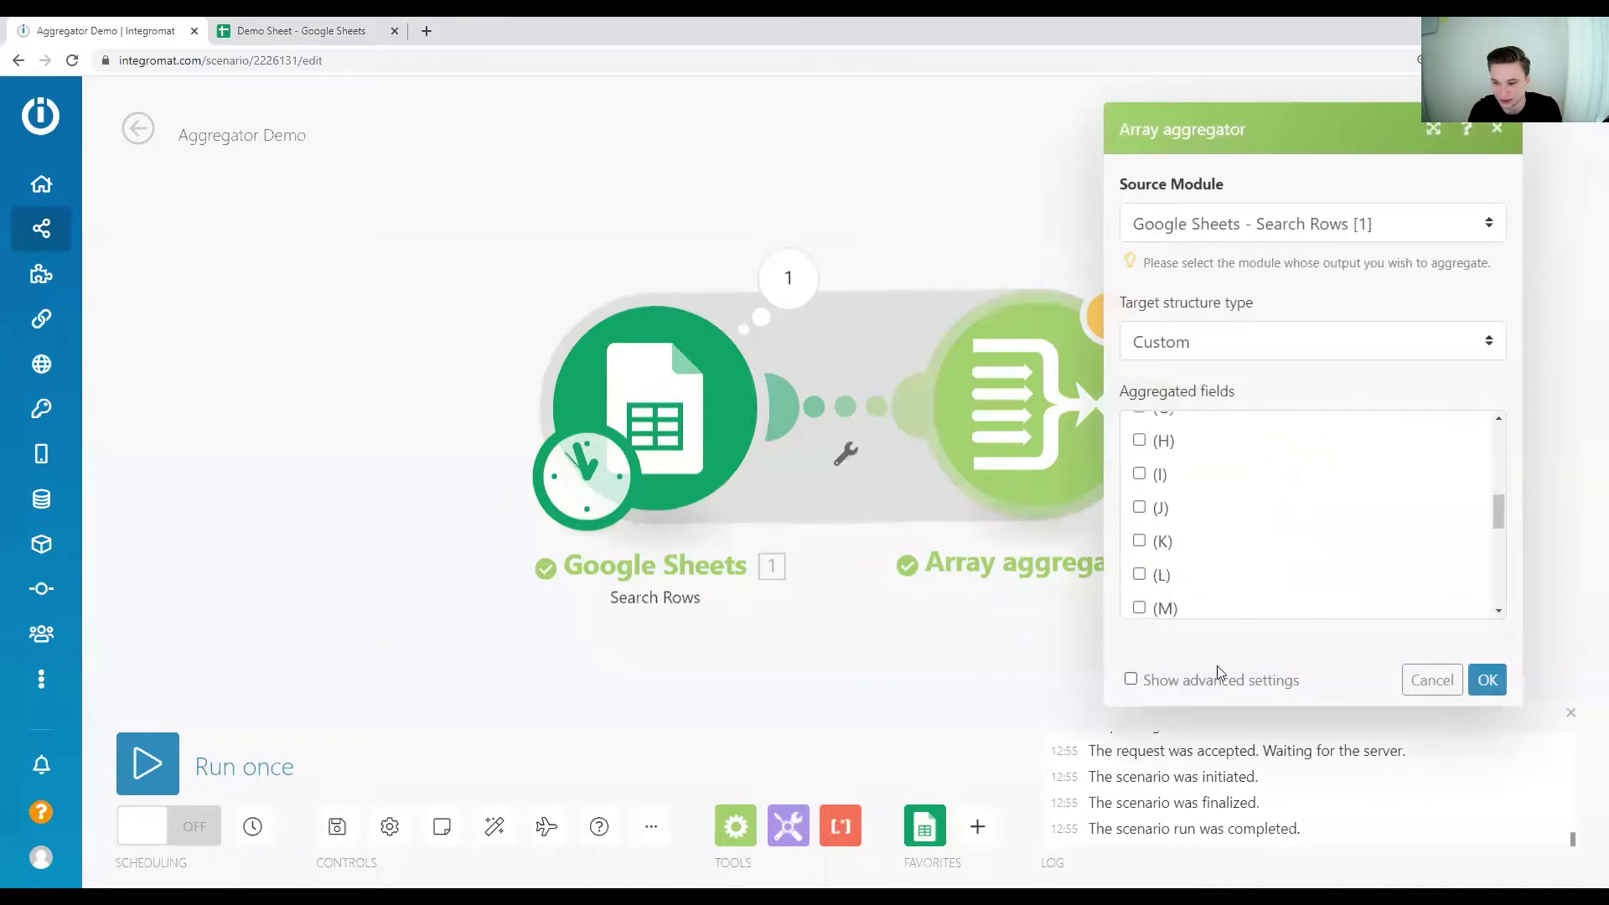
pyautogui.click(1217, 690)
pyautogui.scroll(-5, 1238, 506)
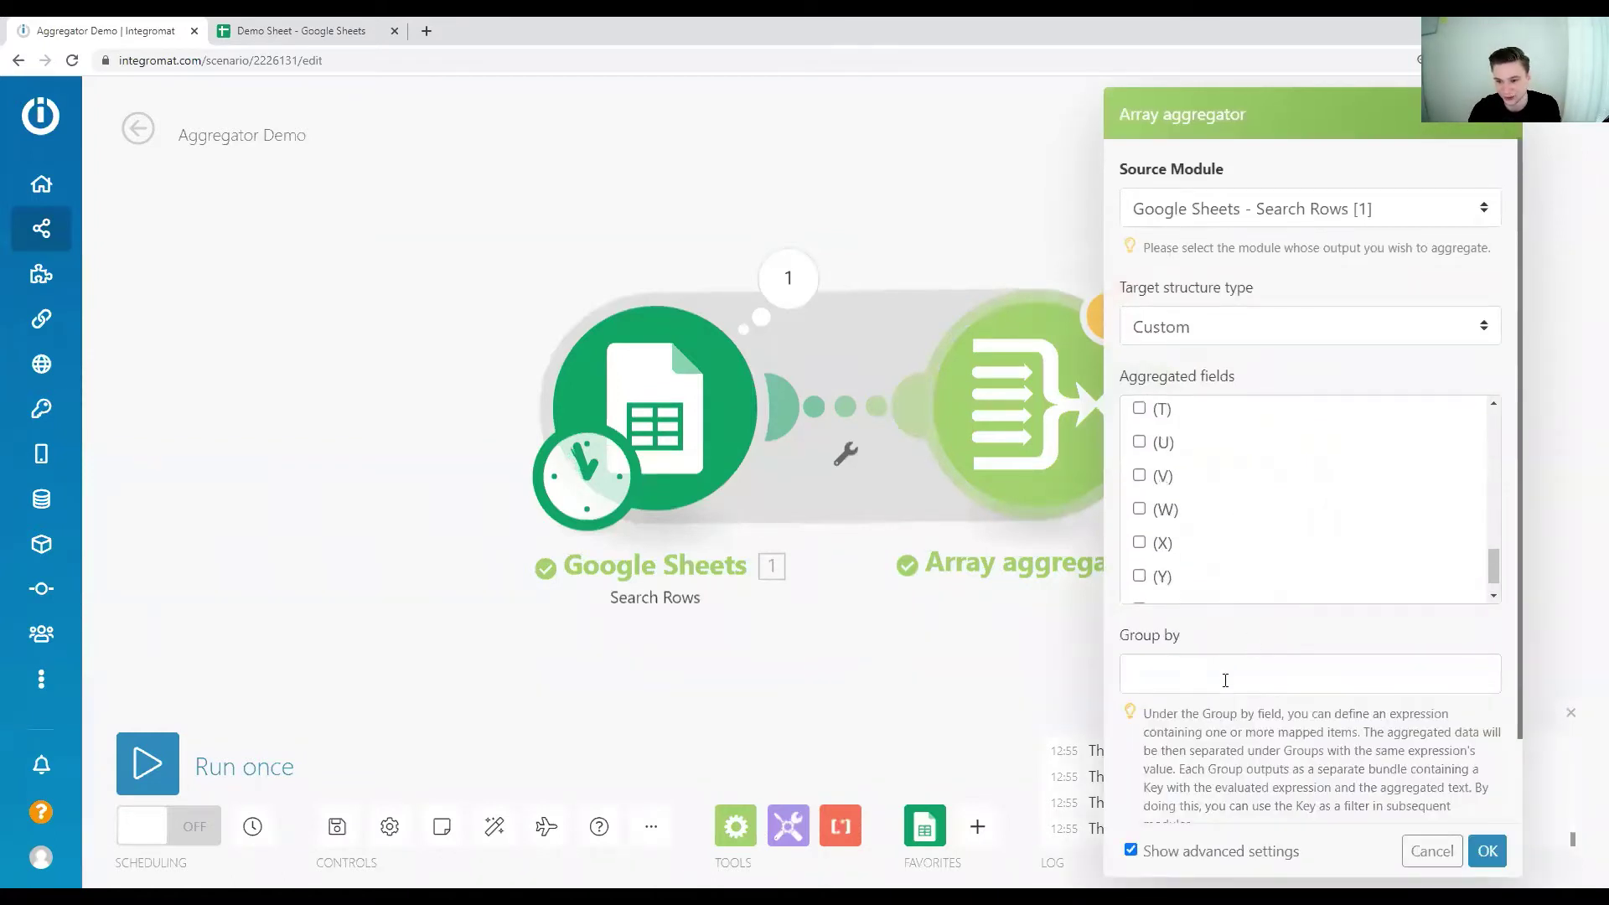
pyautogui.scroll(-2, 1257, 704)
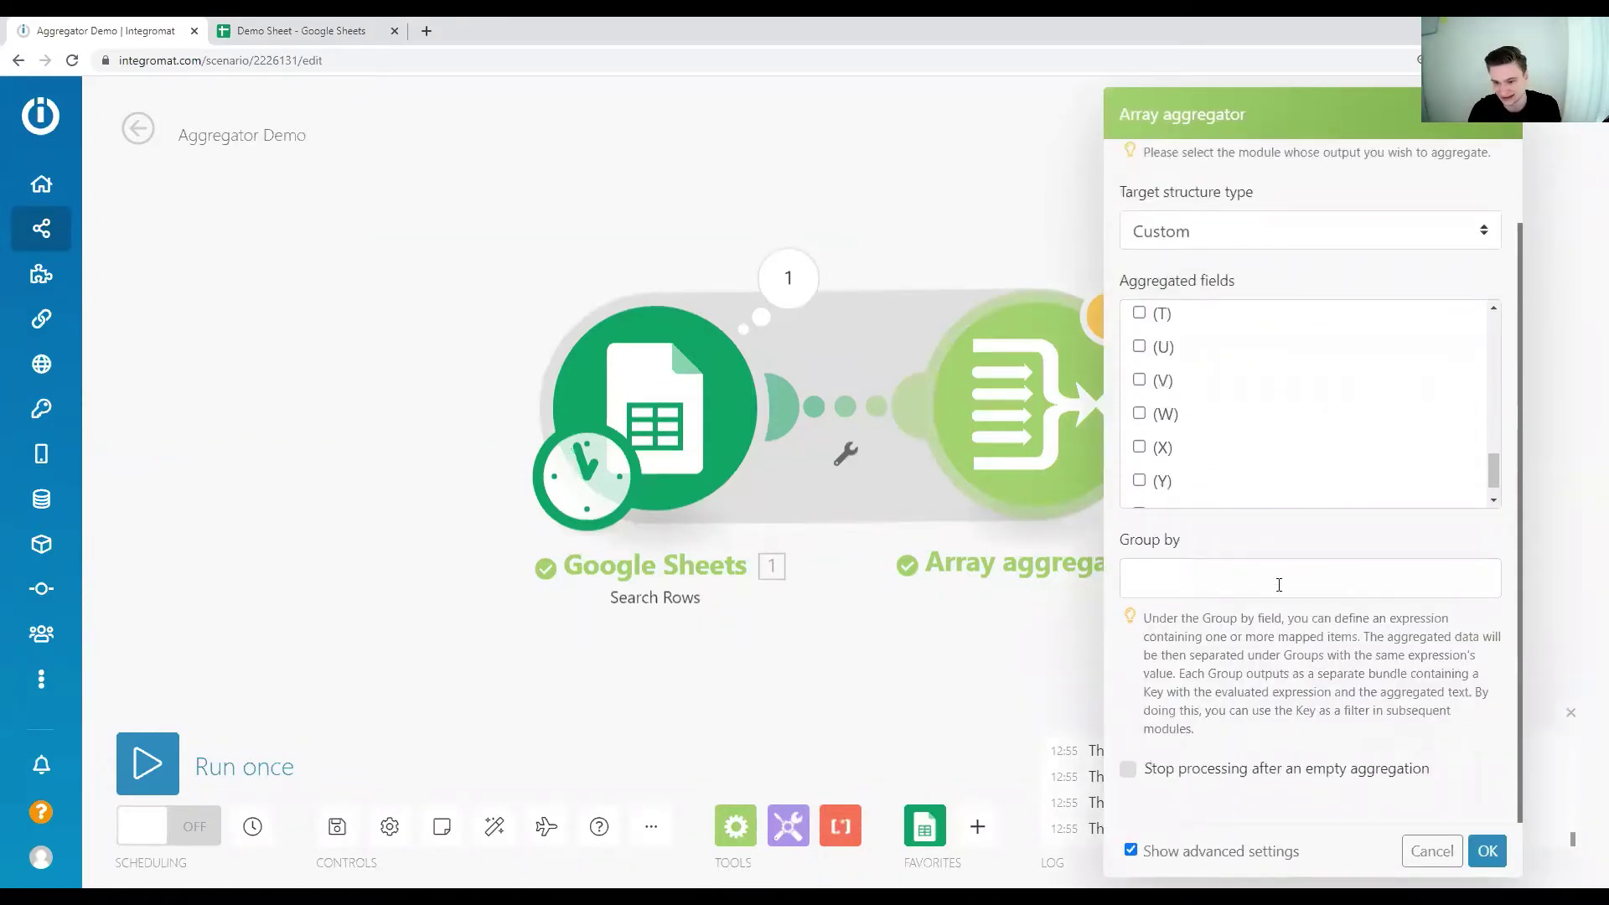
pyautogui.click(1279, 585)
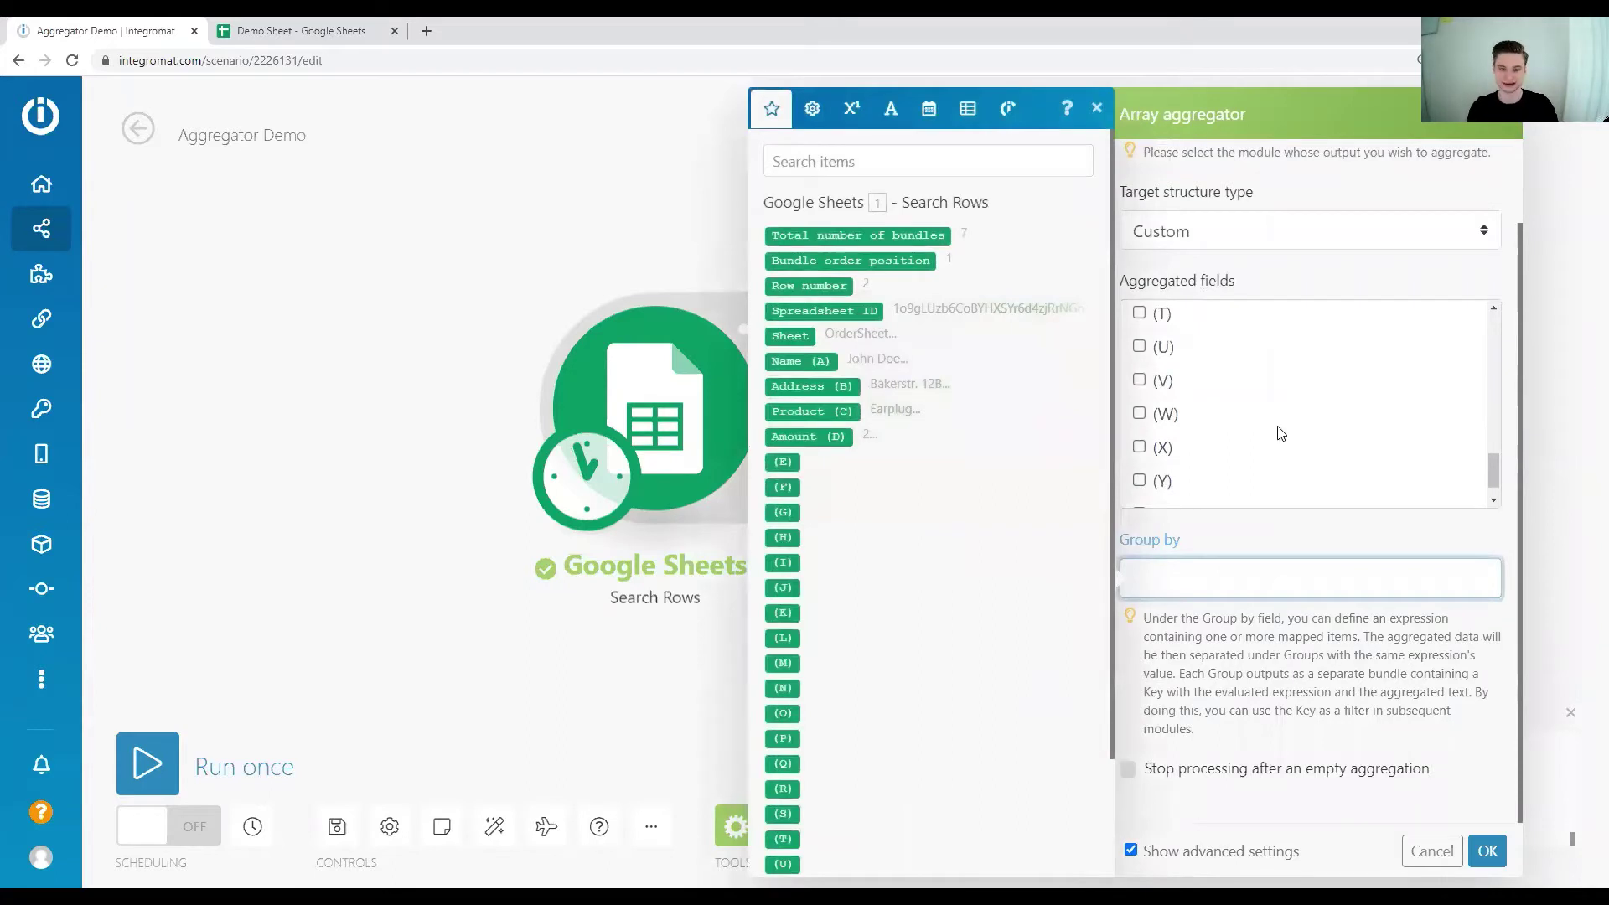
pyautogui.scroll(10, 1282, 436)
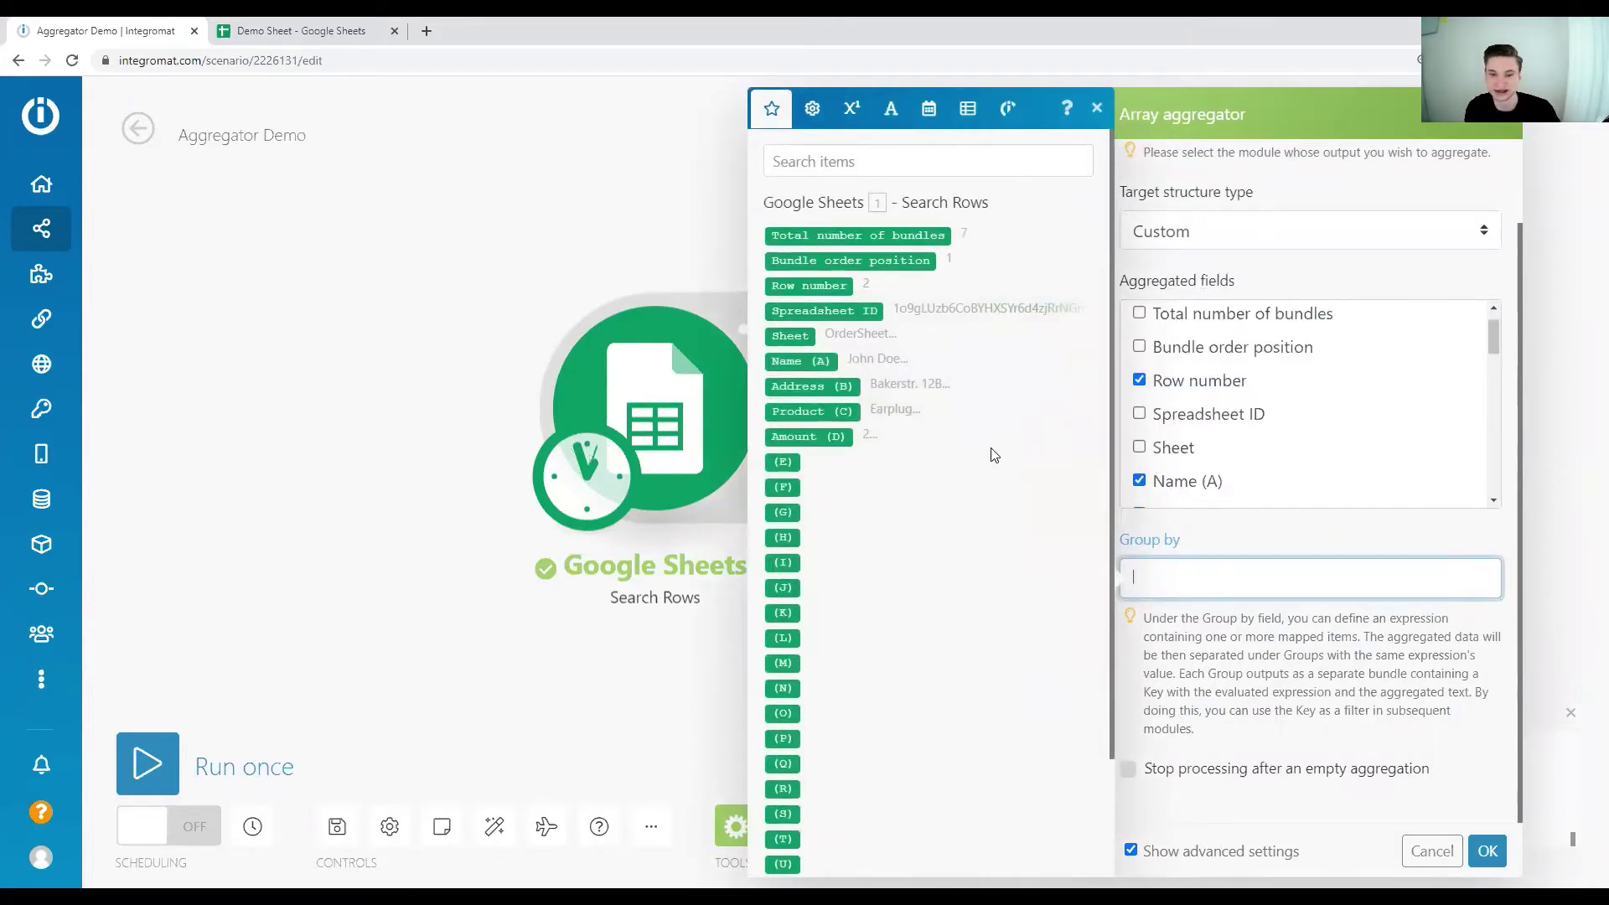
pyautogui.click(832, 411)
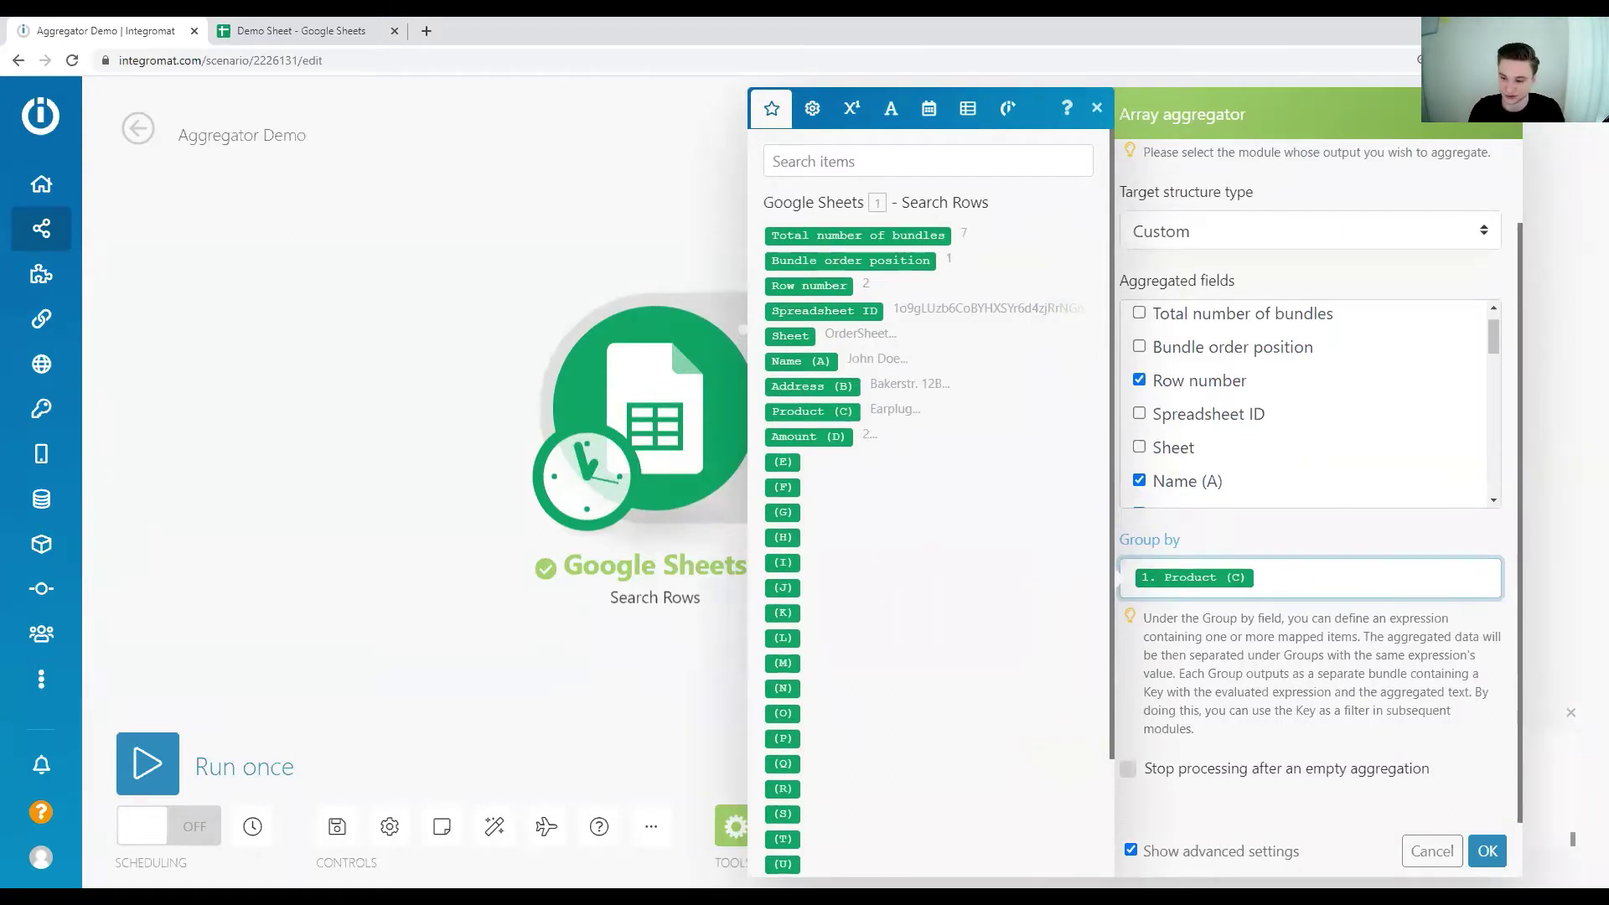
pyautogui.click(1486, 851)
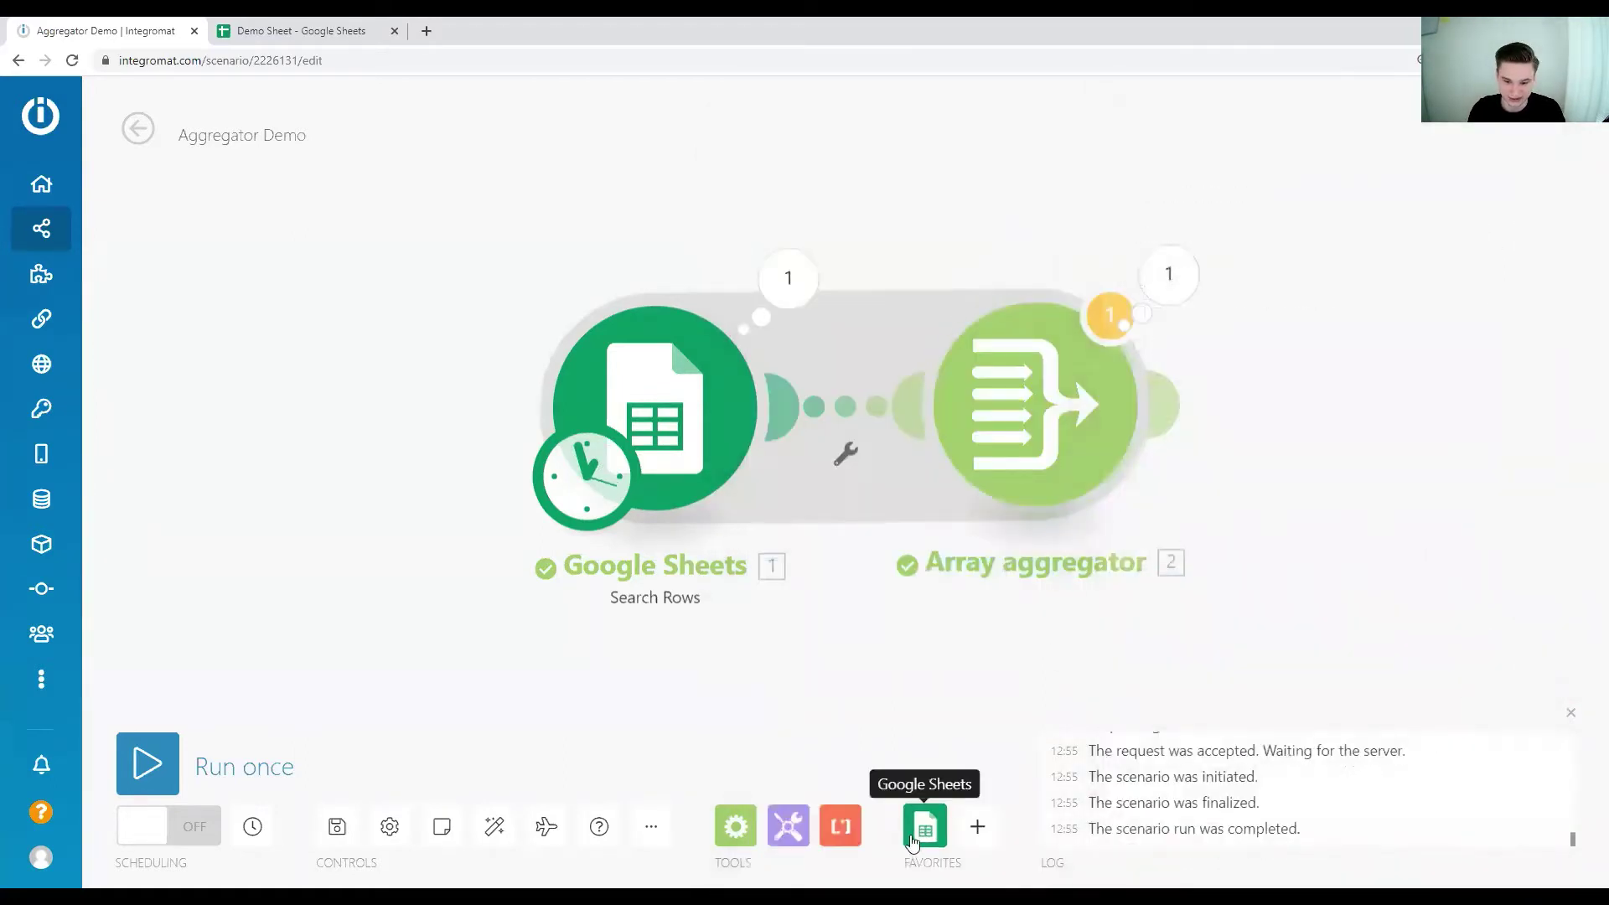
# Step: Run the scenario once despite the transformer warning and open the Array aggregator's result at its output bundles
pyautogui.click(148, 762)
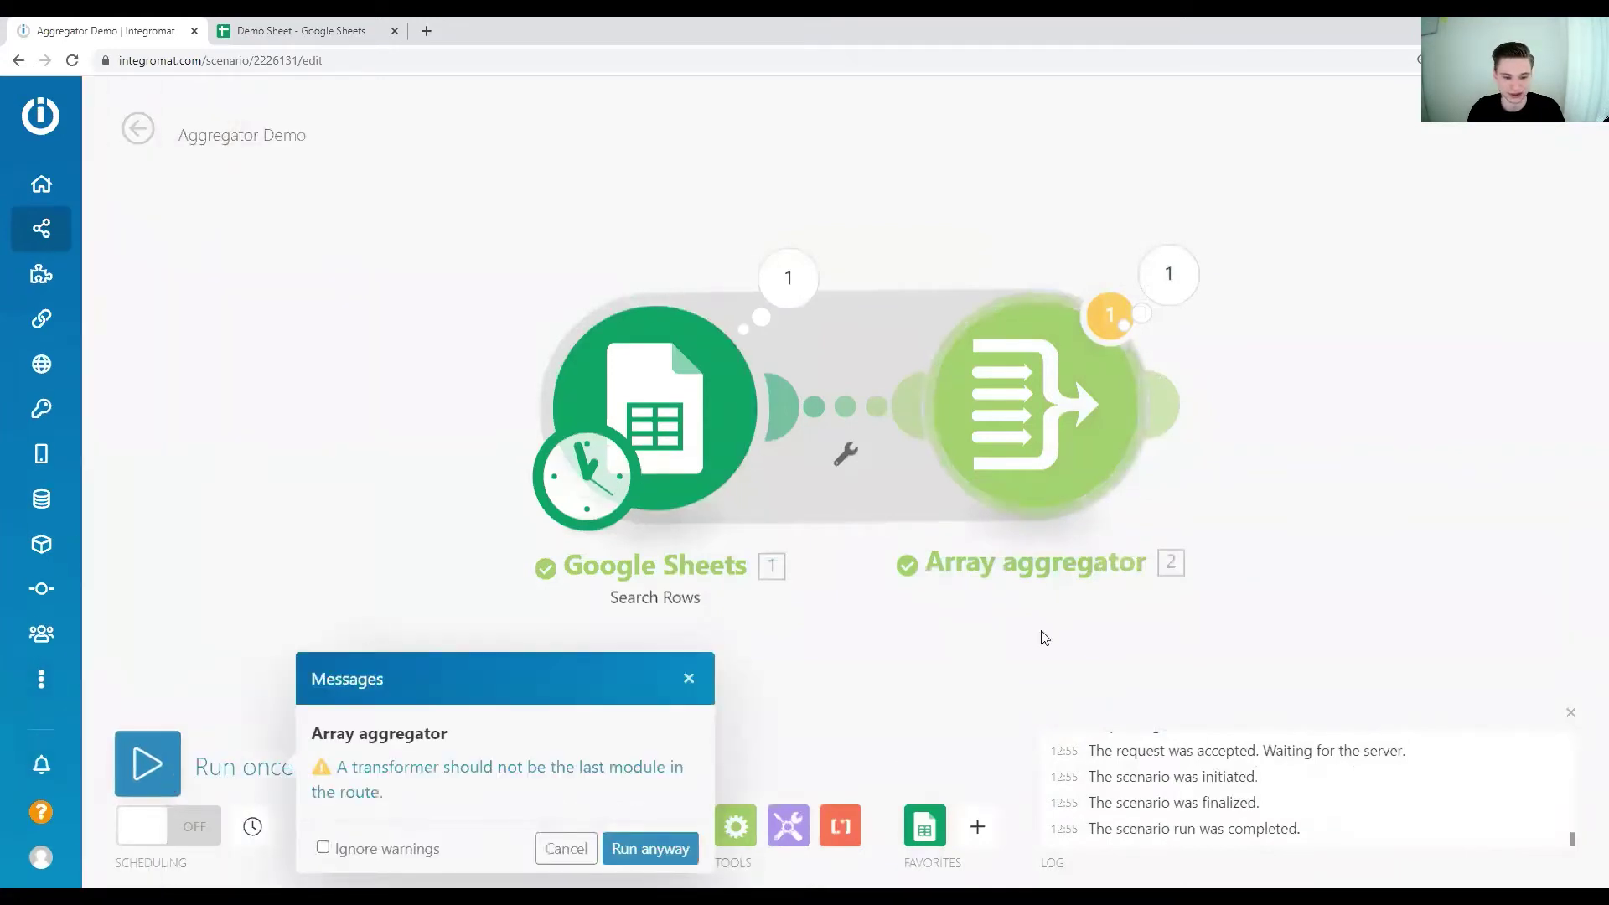
pyautogui.click(680, 853)
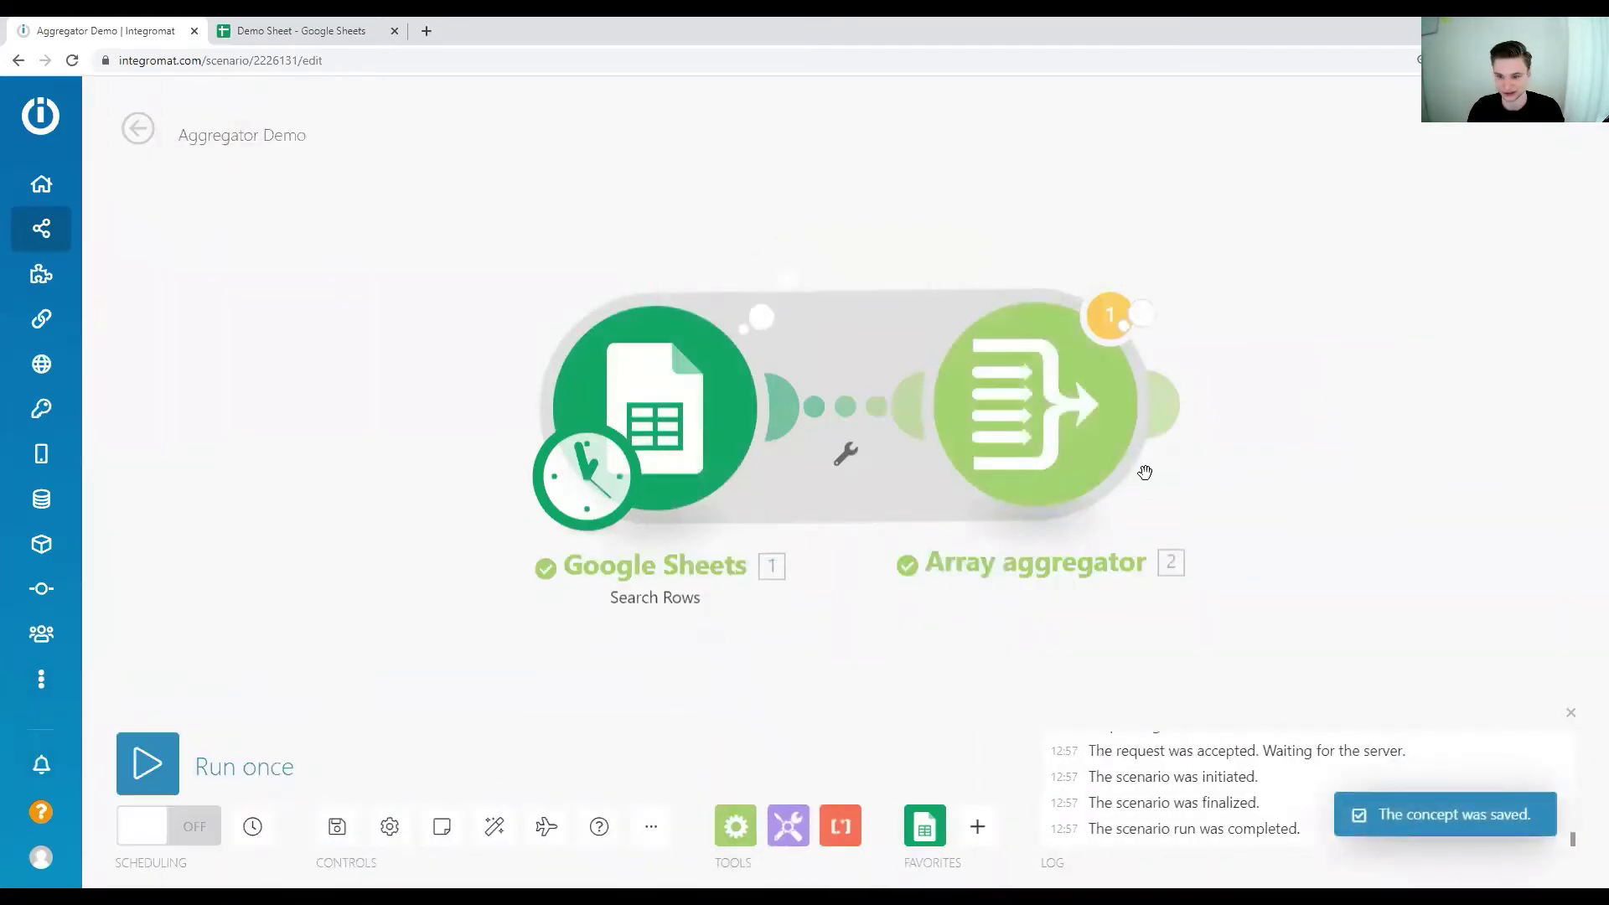
pyautogui.click(1162, 289)
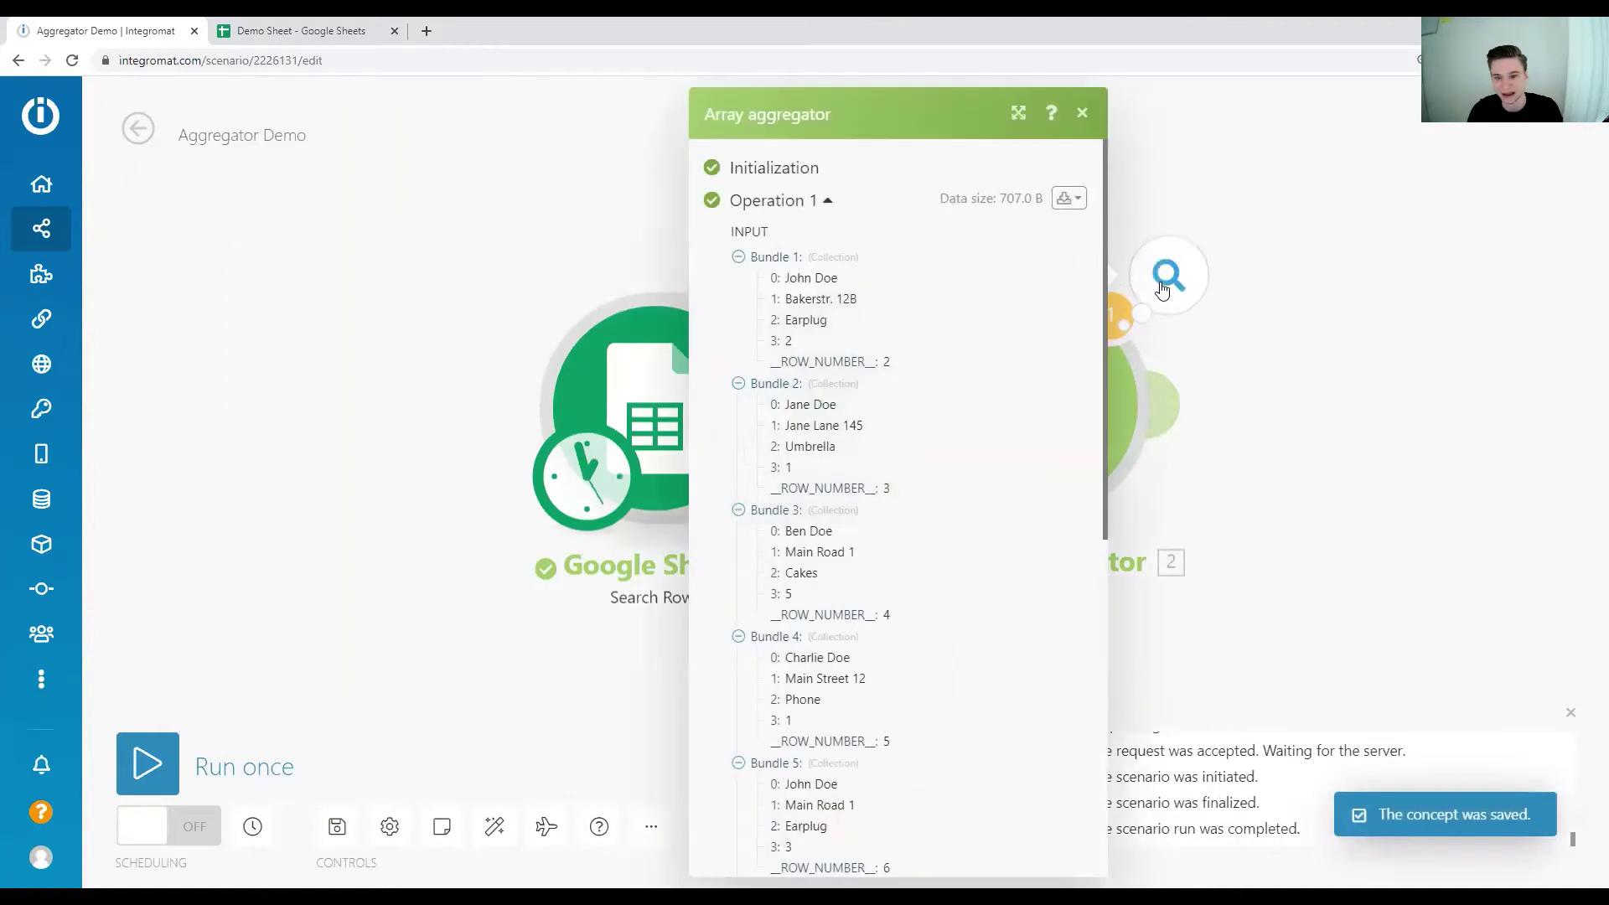
pyautogui.scroll(-8, 811, 501)
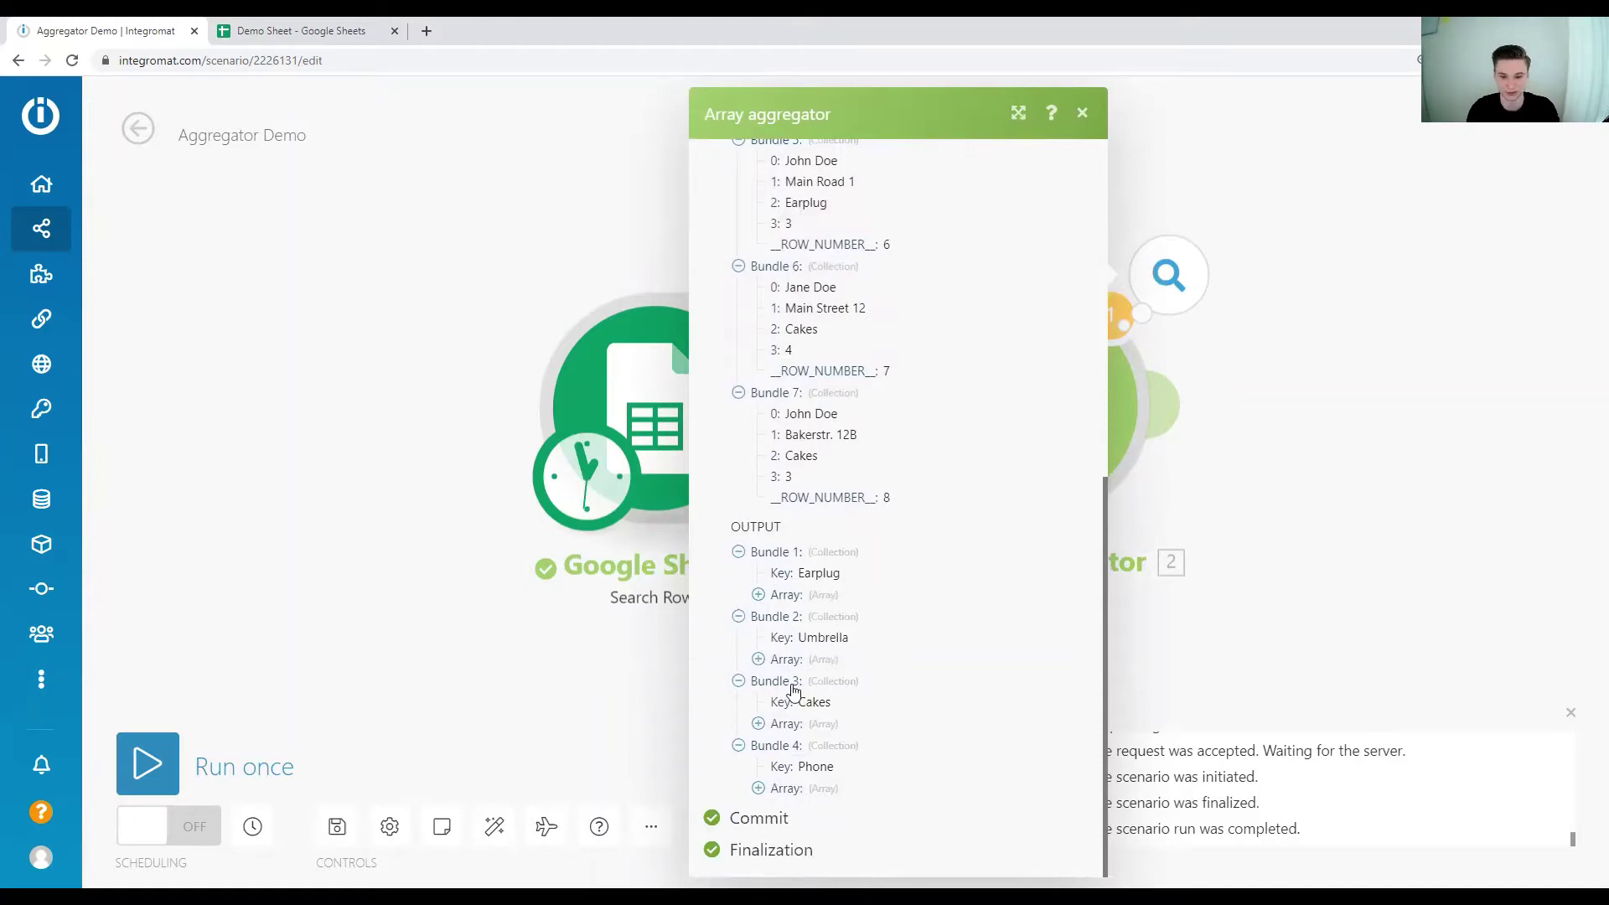
# Step: Expand the Cakes bundle's array in the output and examine the fields of its three collections
pyautogui.click(758, 725)
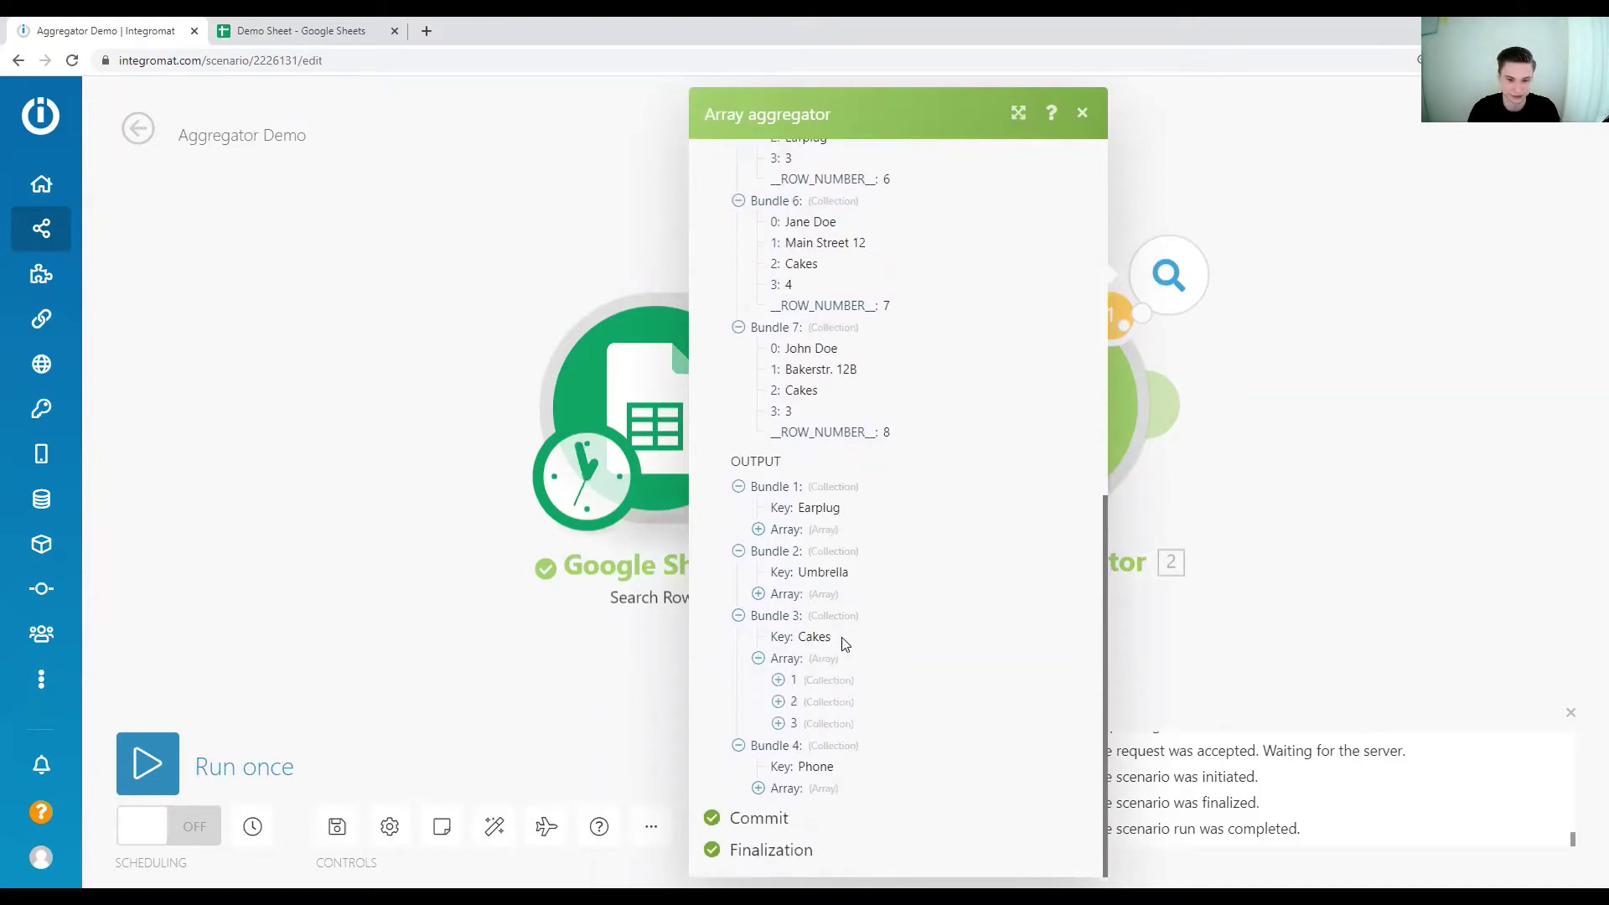
pyautogui.moveTo(844, 642); pyautogui.dragTo(780, 643)
pyautogui.click(775, 681)
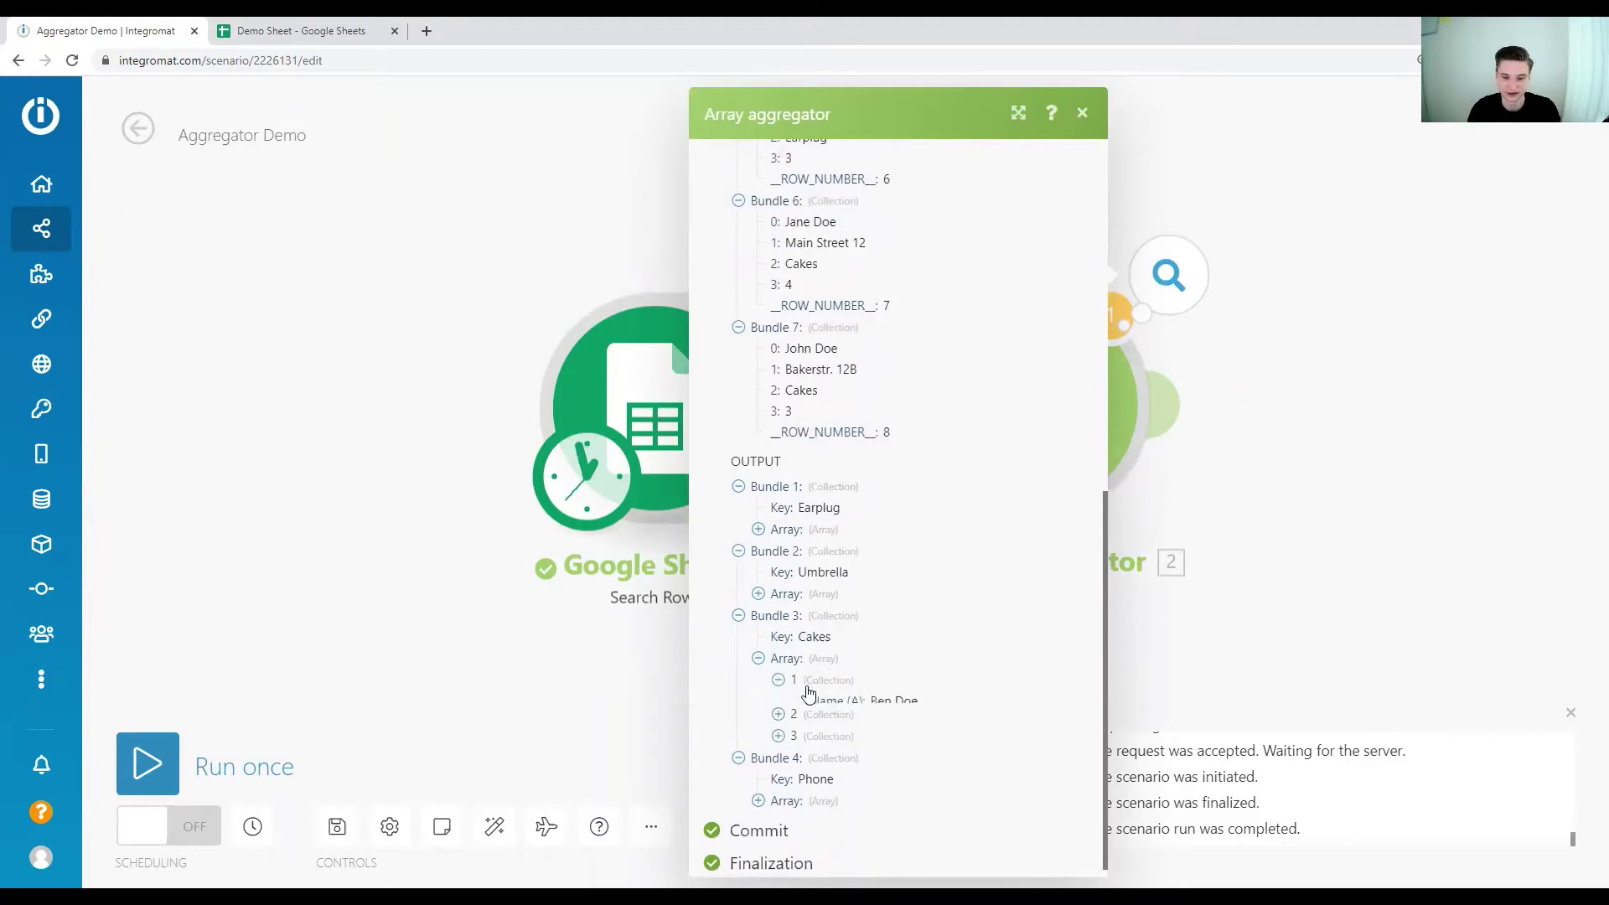
pyautogui.click(778, 705)
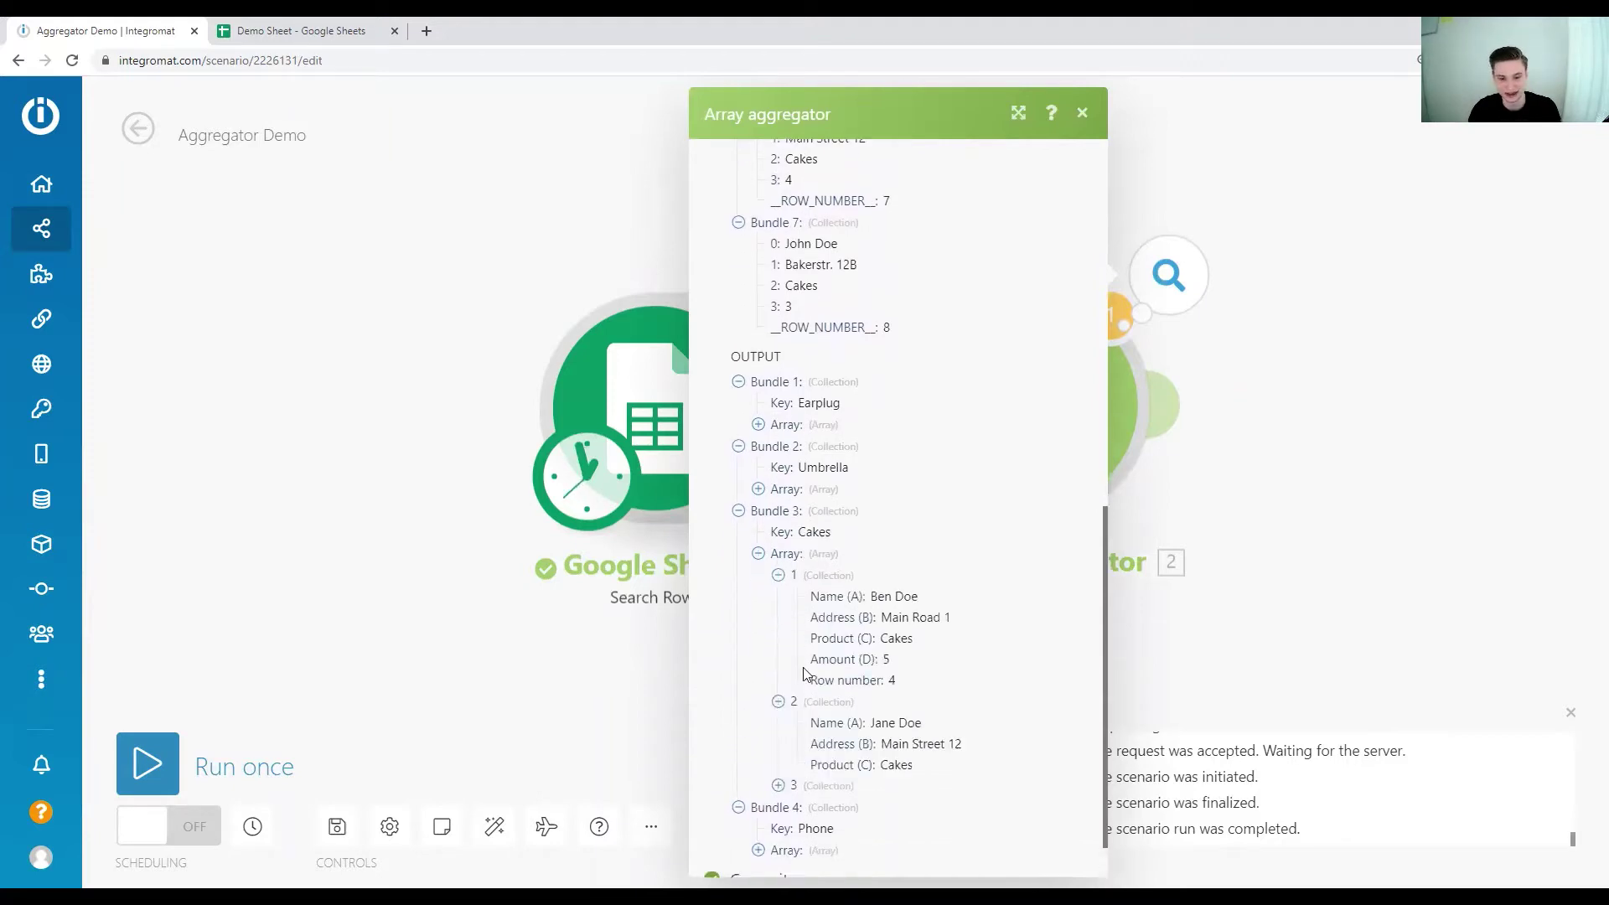
pyautogui.click(780, 724)
pyautogui.scroll(-2, 807, 624)
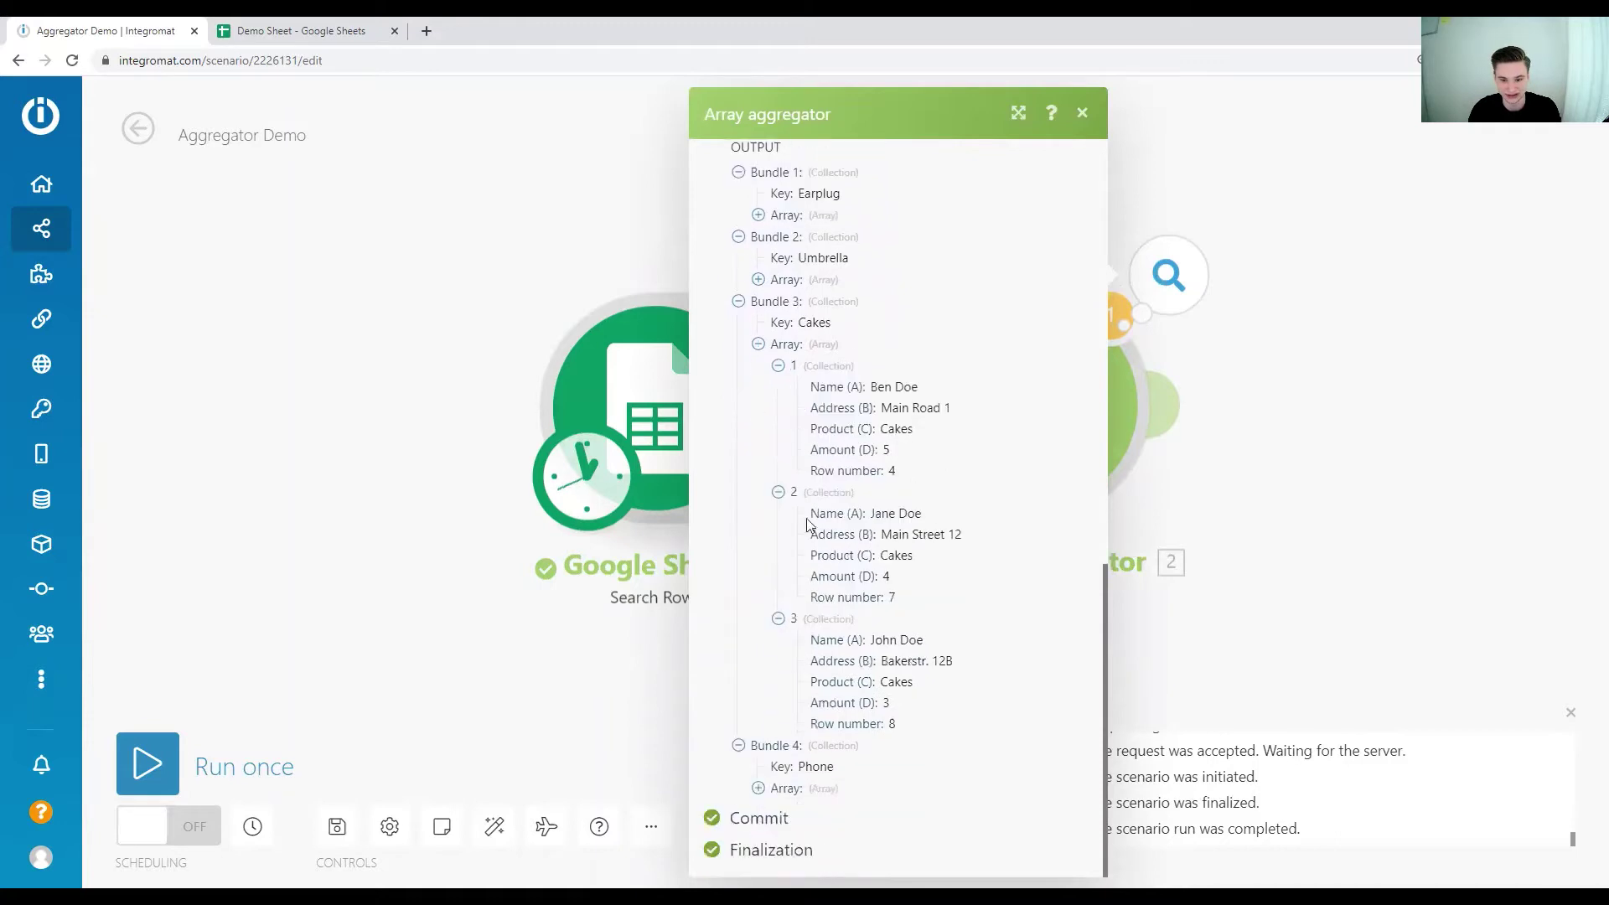
pyautogui.moveTo(840, 378); pyautogui.dragTo(938, 722)
pyautogui.click(968, 708)
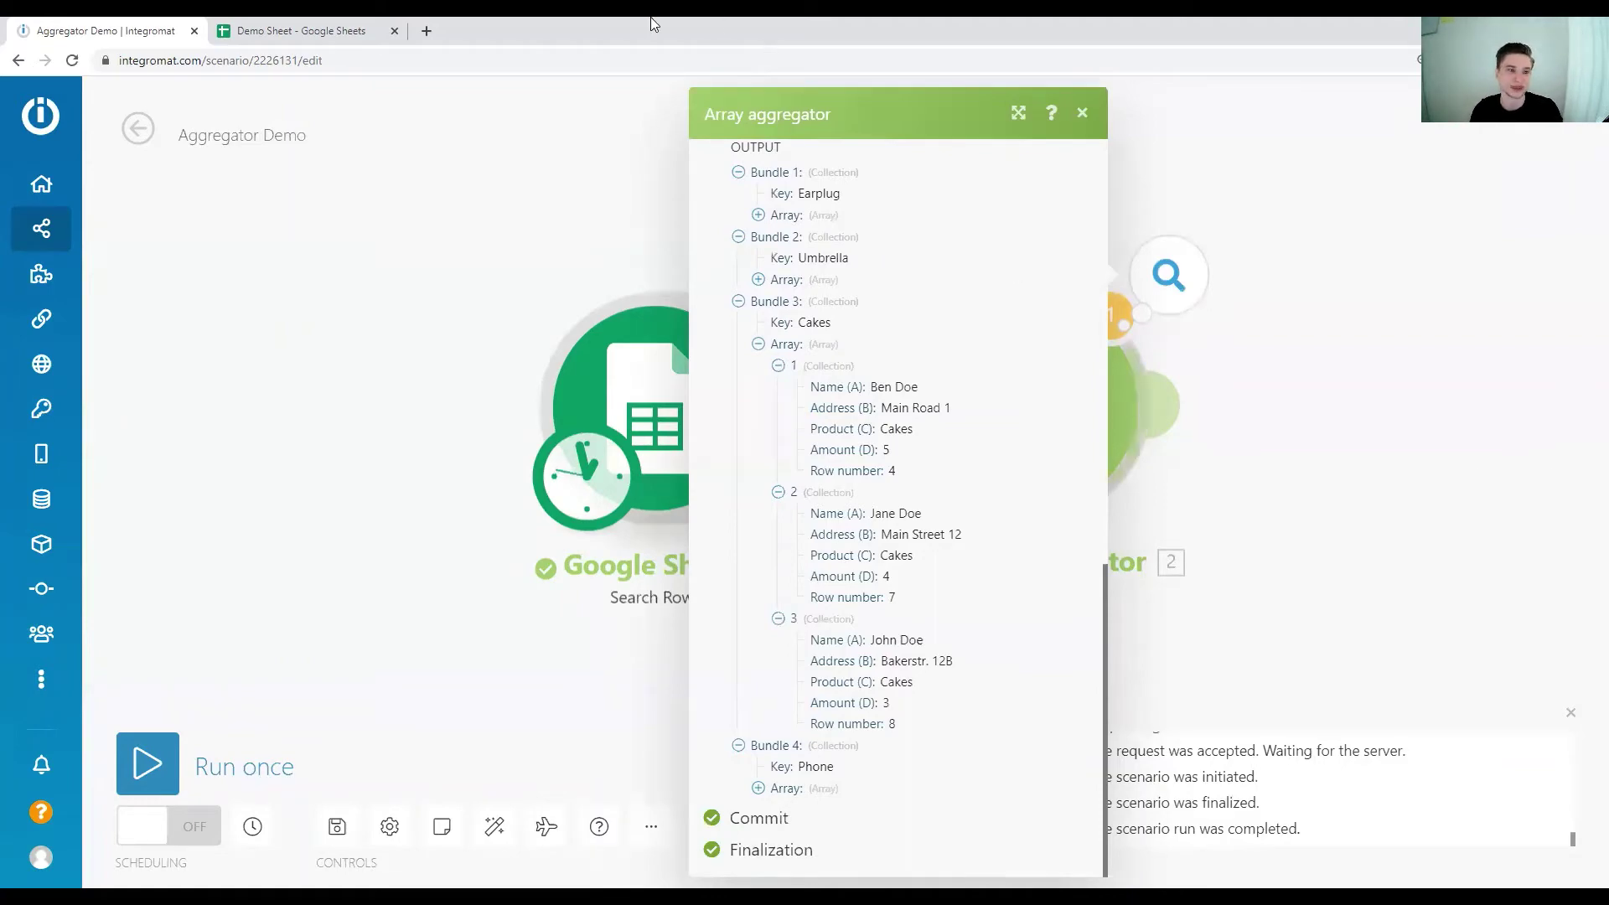
# Step: View ProductSheet's columns in Google Sheets, then return to the Integromat scenario and close the aggregator's run result
pyautogui.click(344, 30)
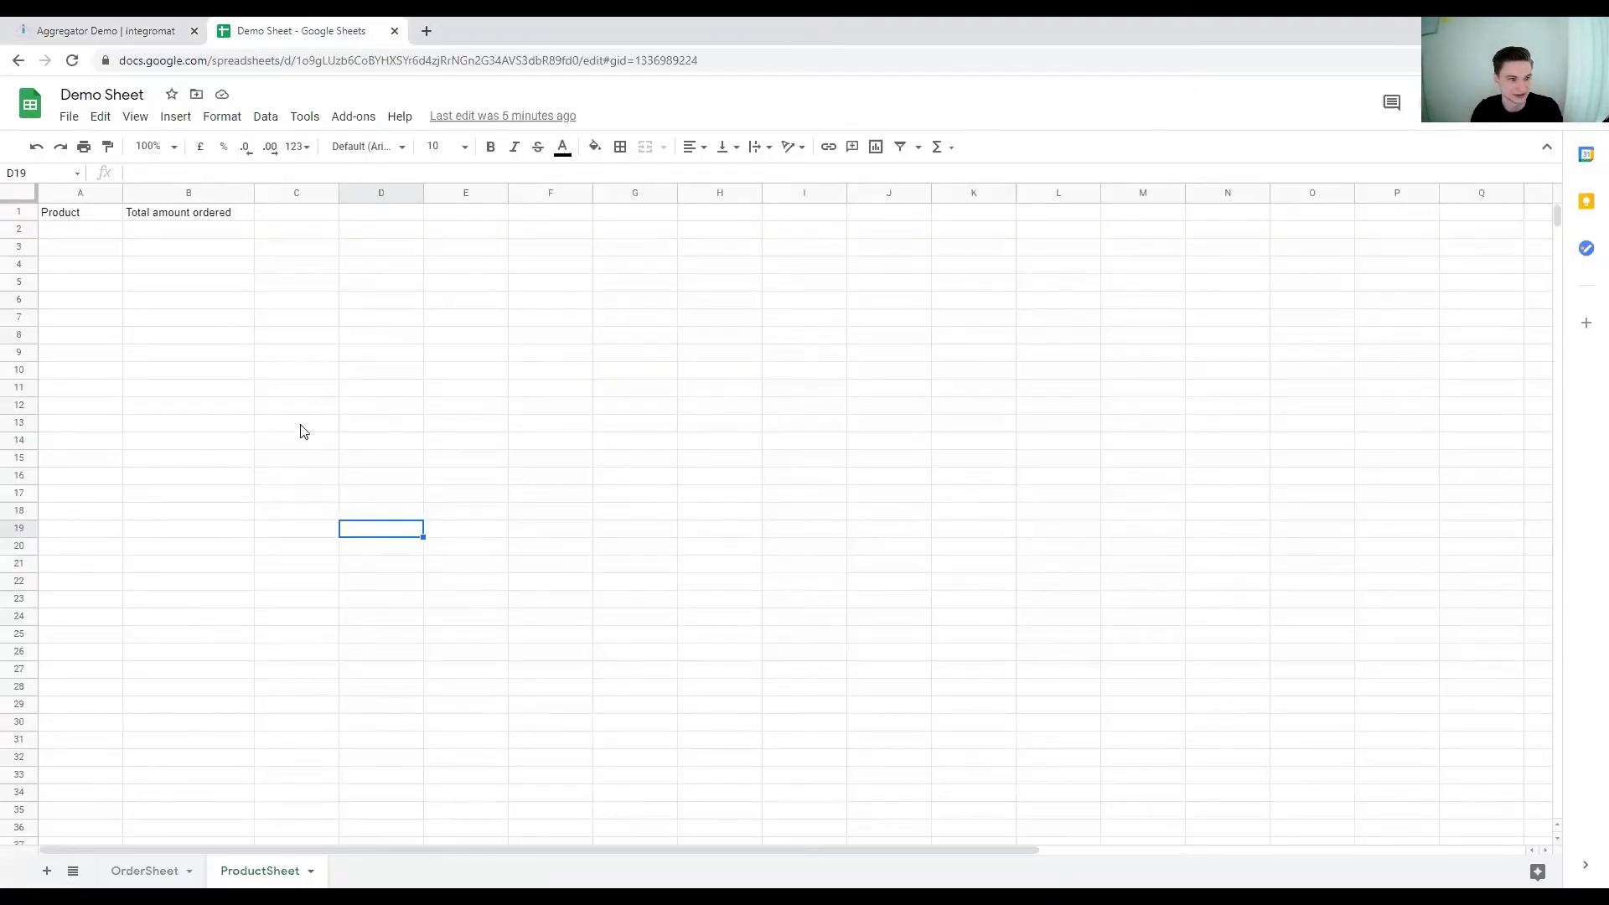
pyautogui.click(7, 27)
pyautogui.click(341, 657)
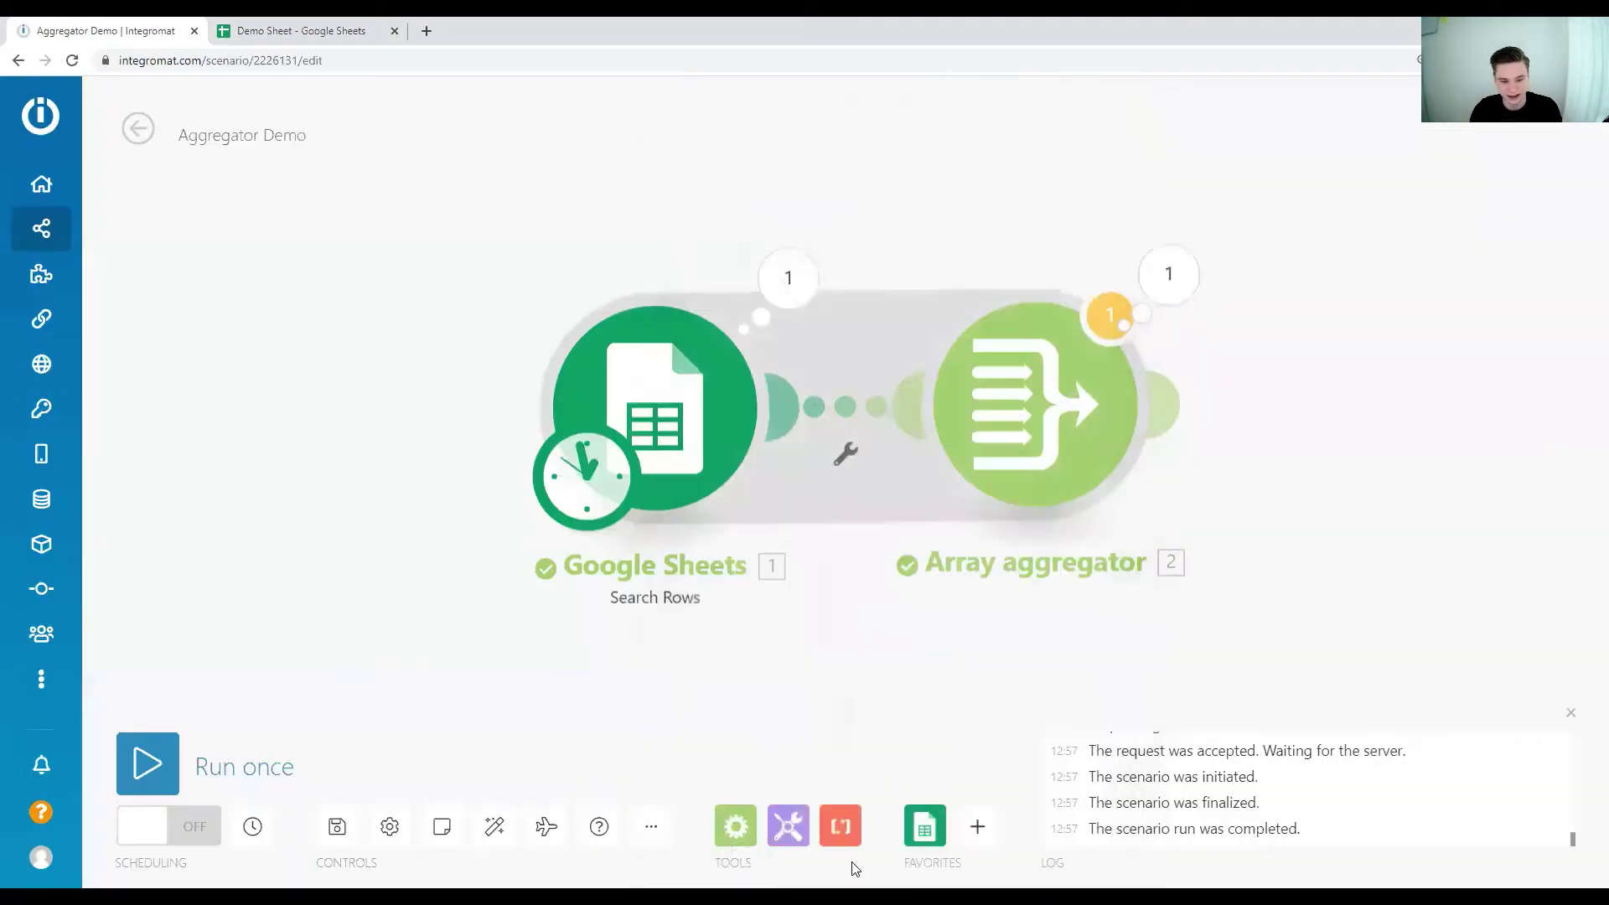
# Step: Add a Google Sheets Add a Row module after the Array aggregator
pyautogui.click(927, 829)
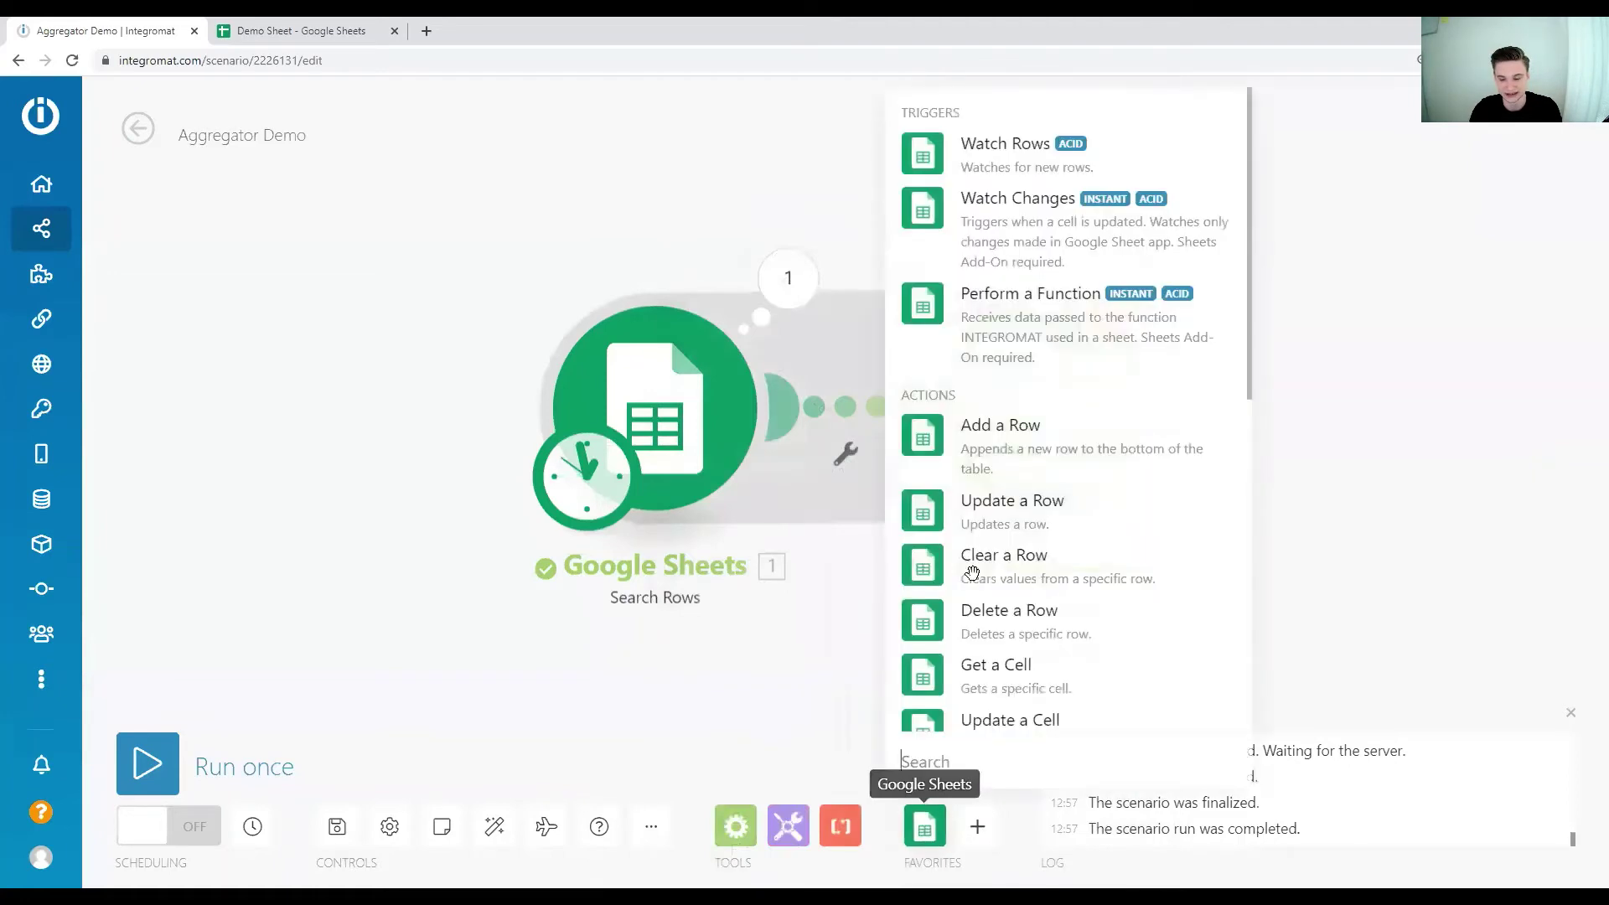
pyautogui.click(964, 428)
pyautogui.click(1002, 449)
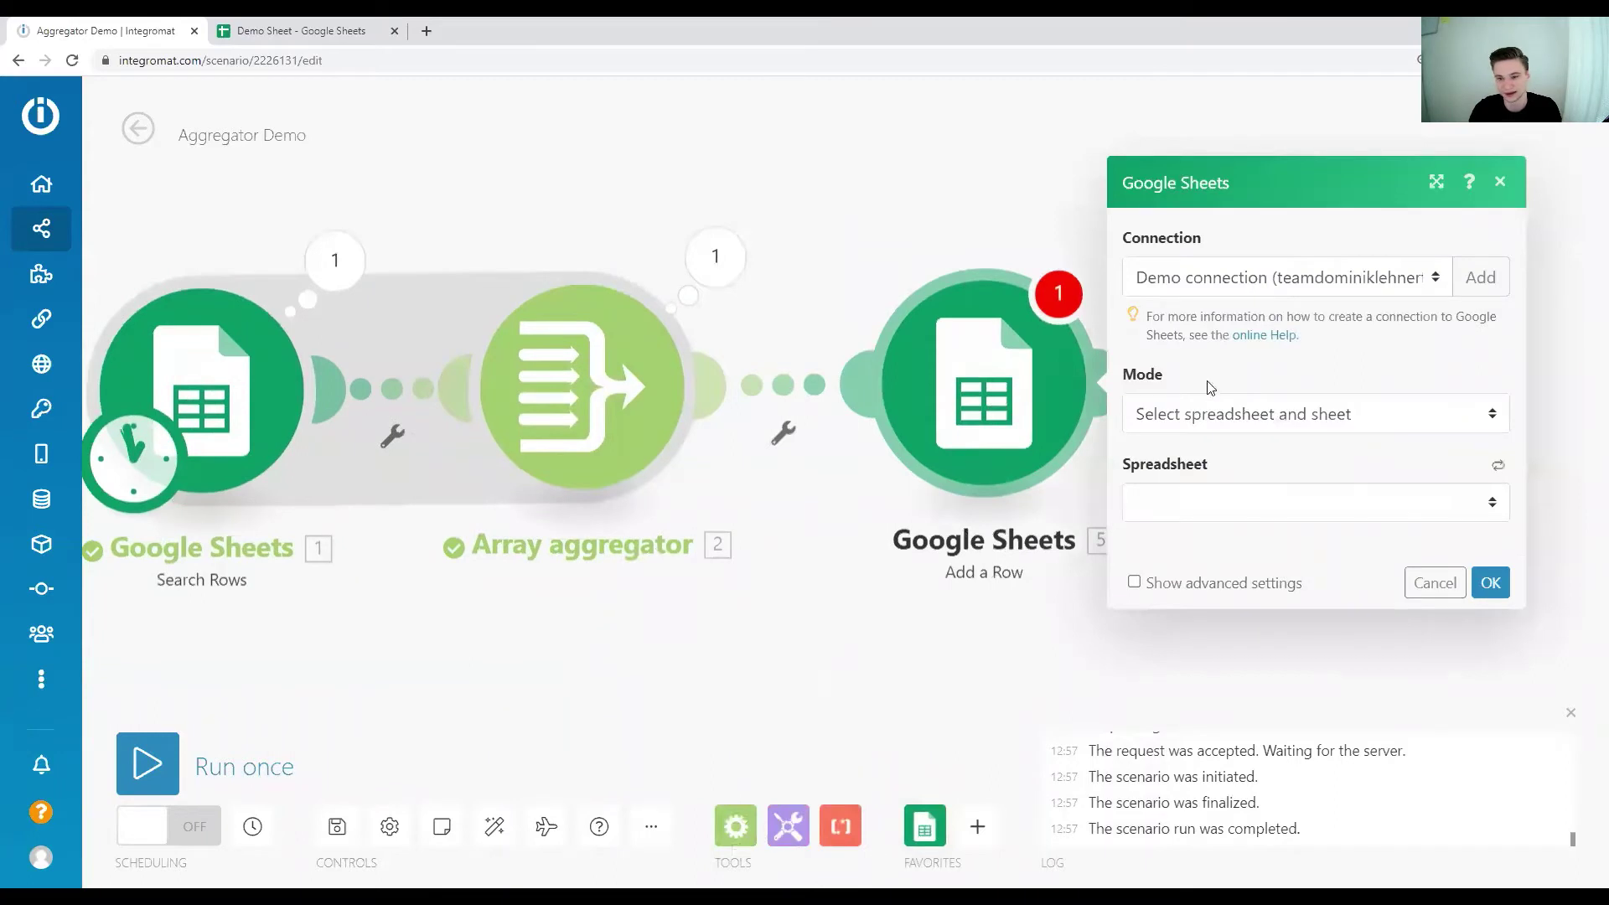
# Step: Set the Add a Row module's target to the Demo Sheet spreadsheet and its ProductSheet, keeping the Select spreadsheet and sheet mode
pyautogui.click(1301, 416)
pyautogui.click(1303, 447)
pyautogui.click(1313, 500)
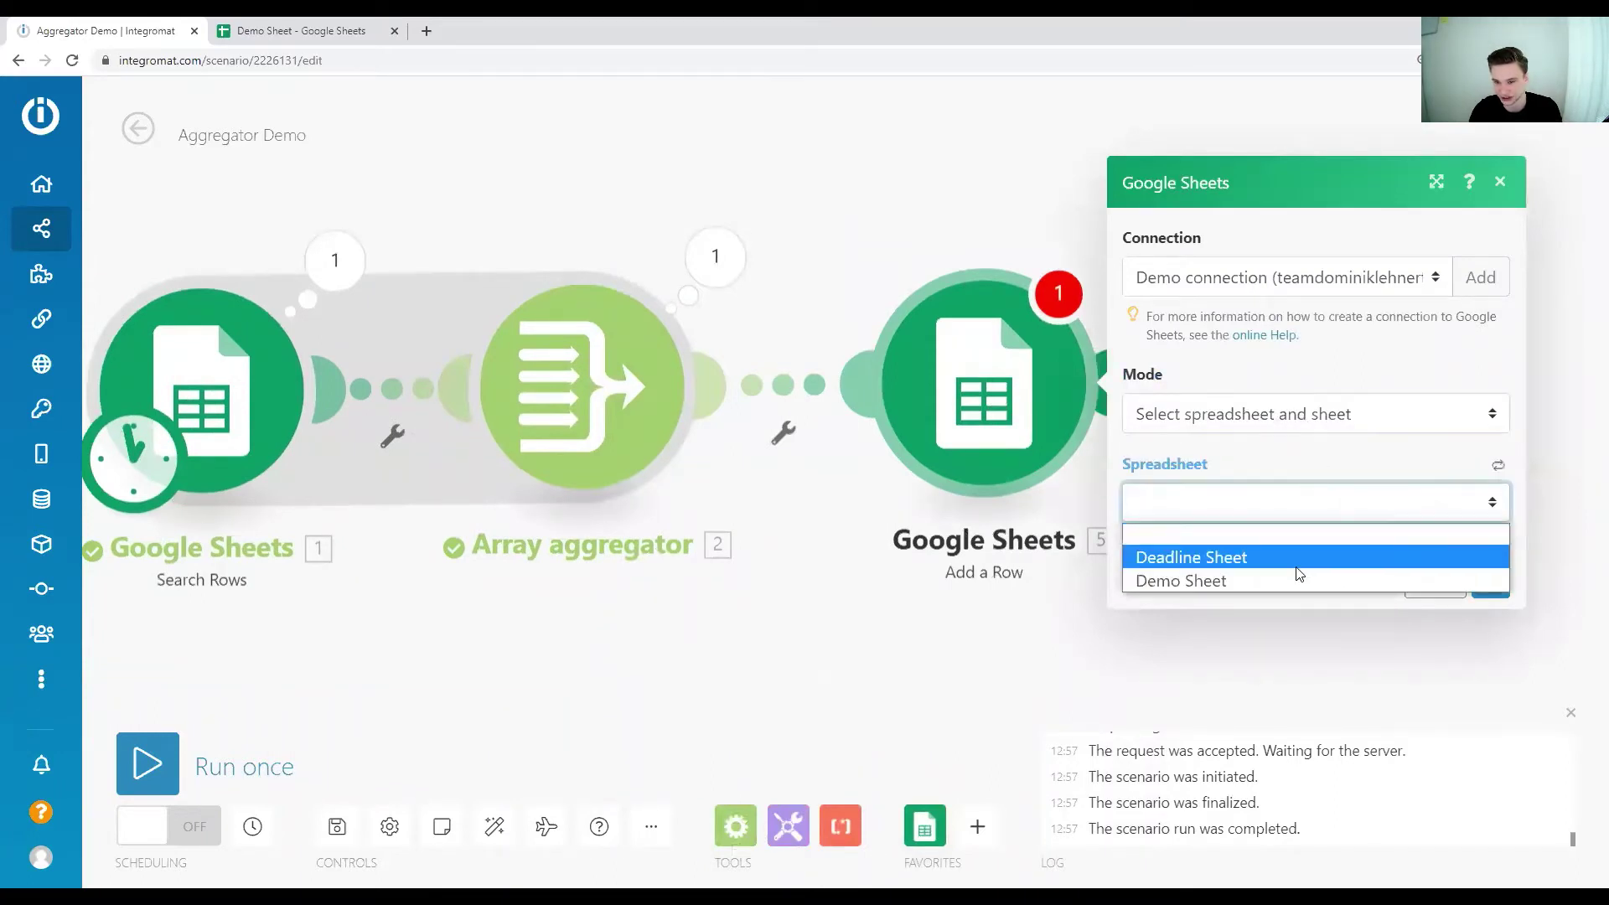
pyautogui.click(1280, 583)
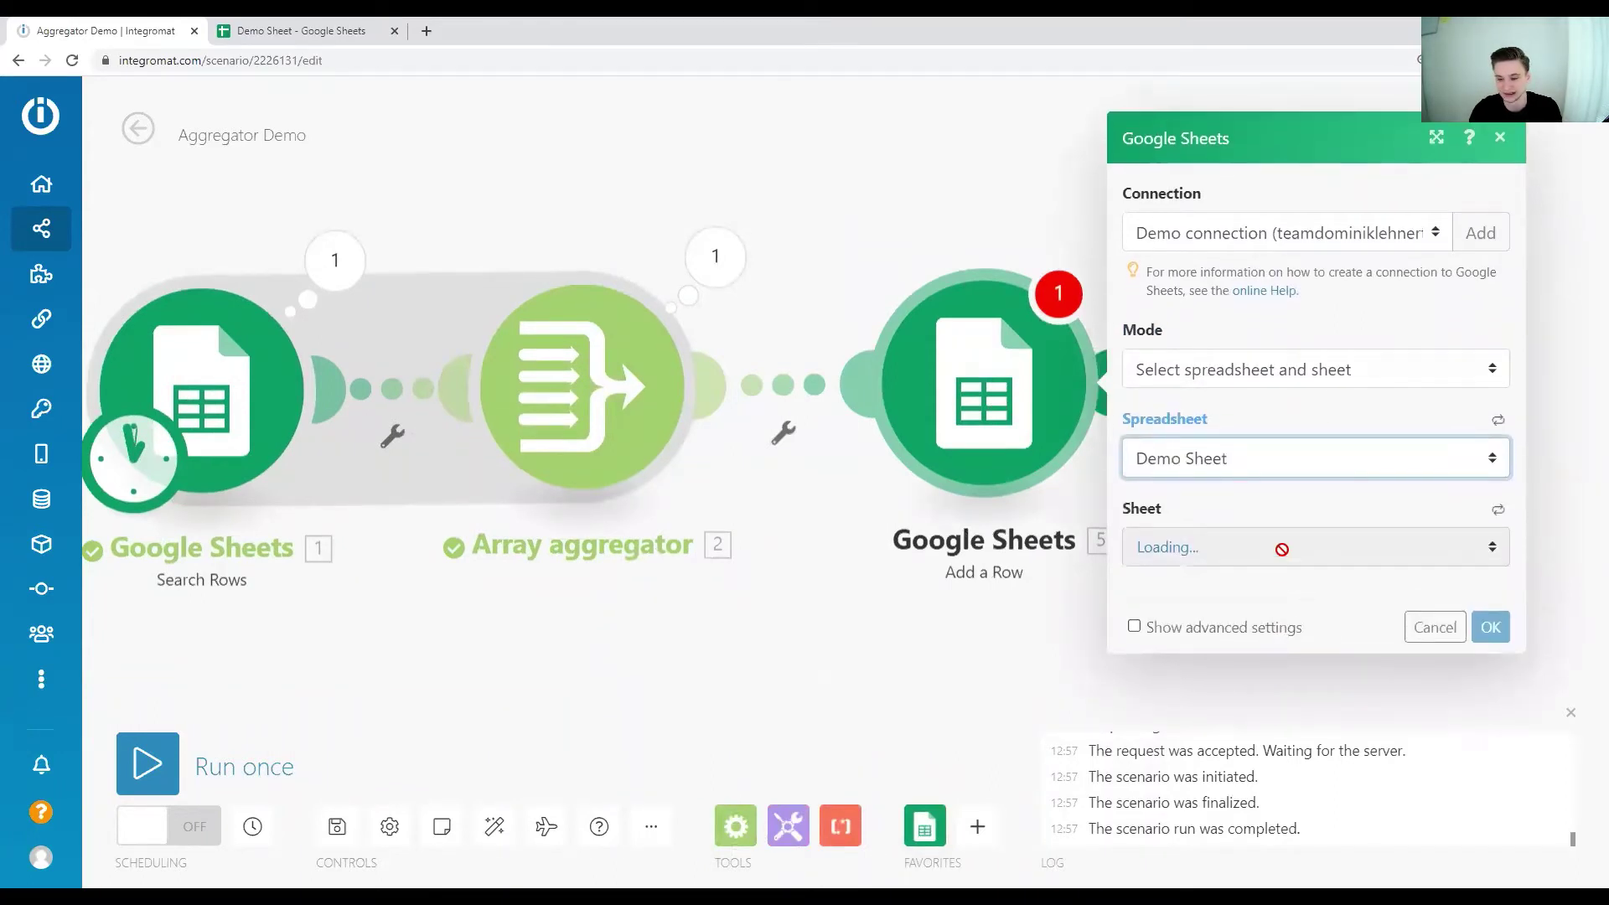
pyautogui.click(1282, 549)
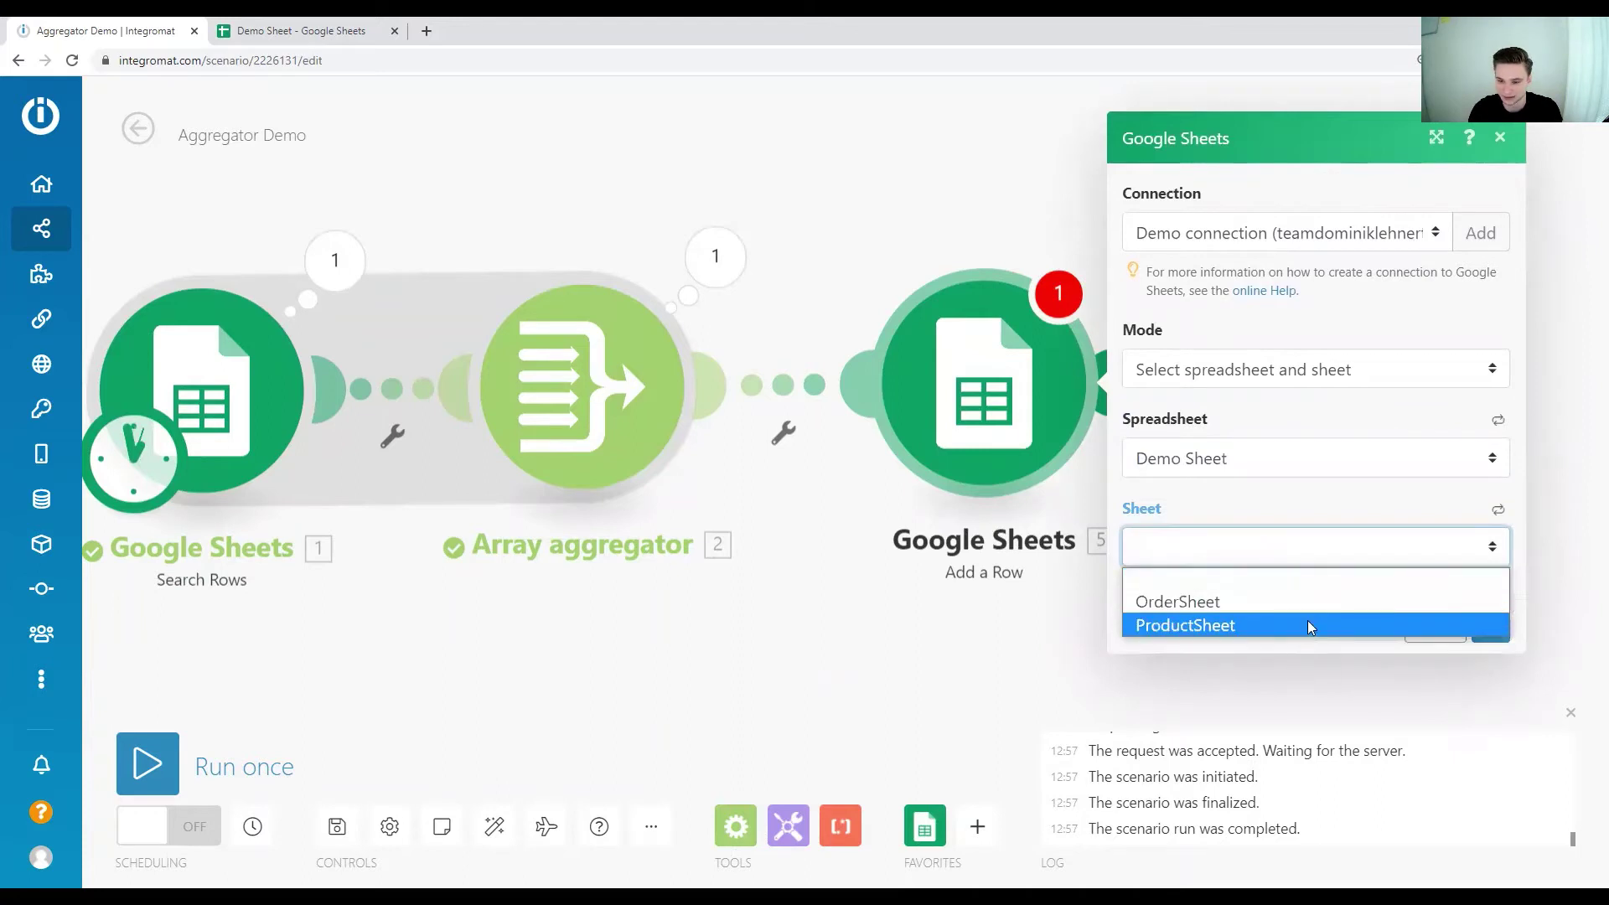
pyautogui.click(1309, 621)
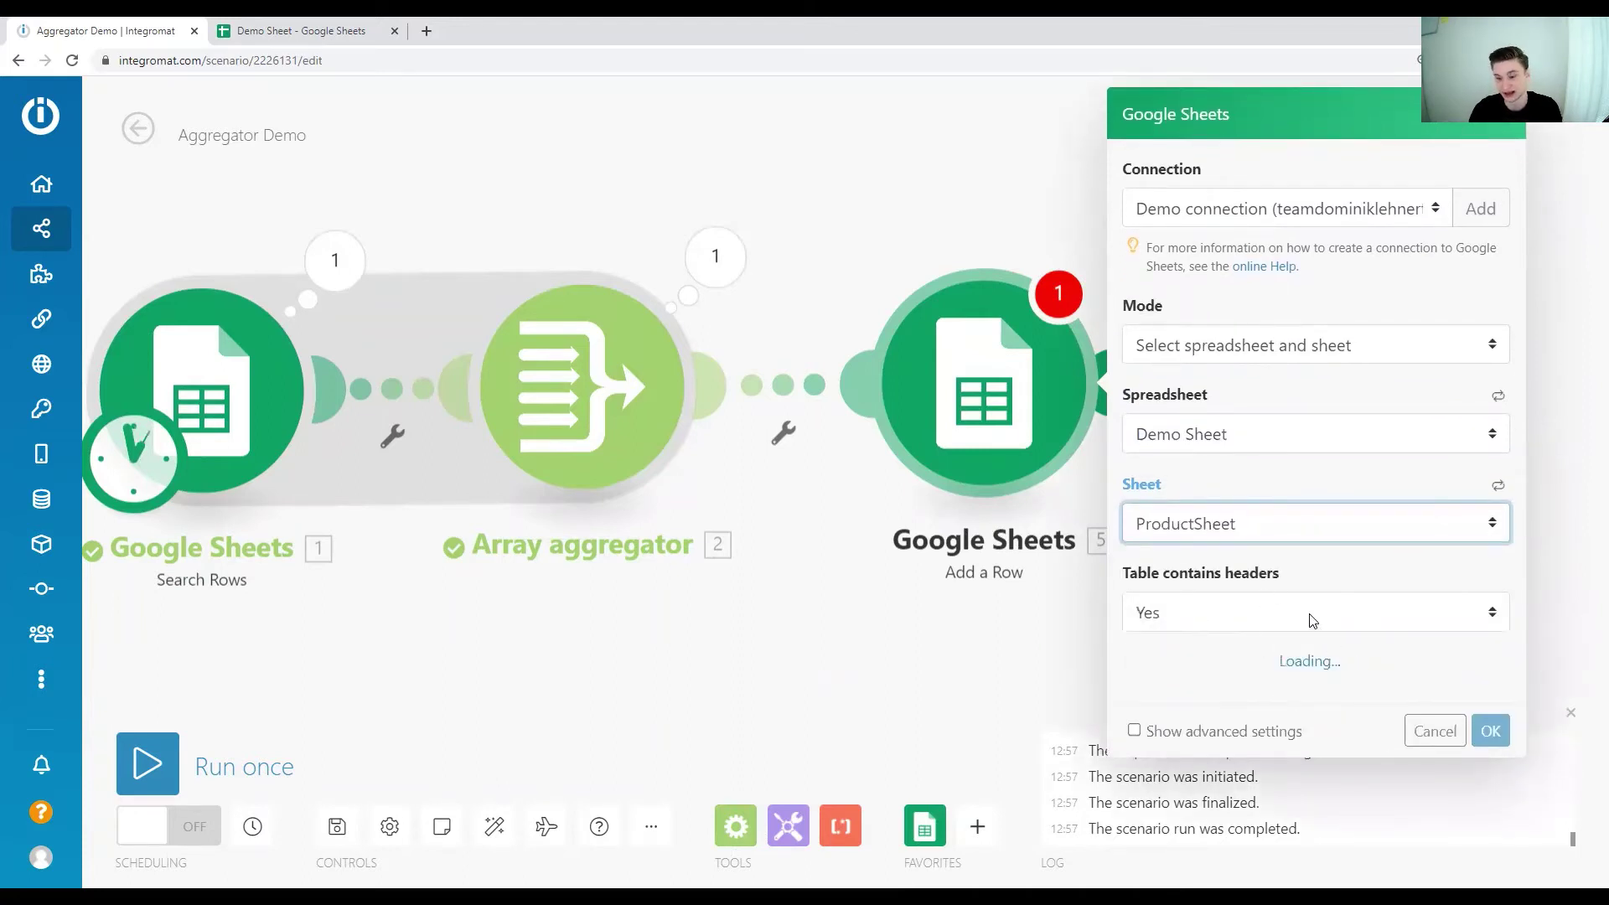
# Step: Map the Array aggregator's Key to the Product (A) value of the new row
pyautogui.scroll(-3, 1338, 613)
pyautogui.click(1312, 513)
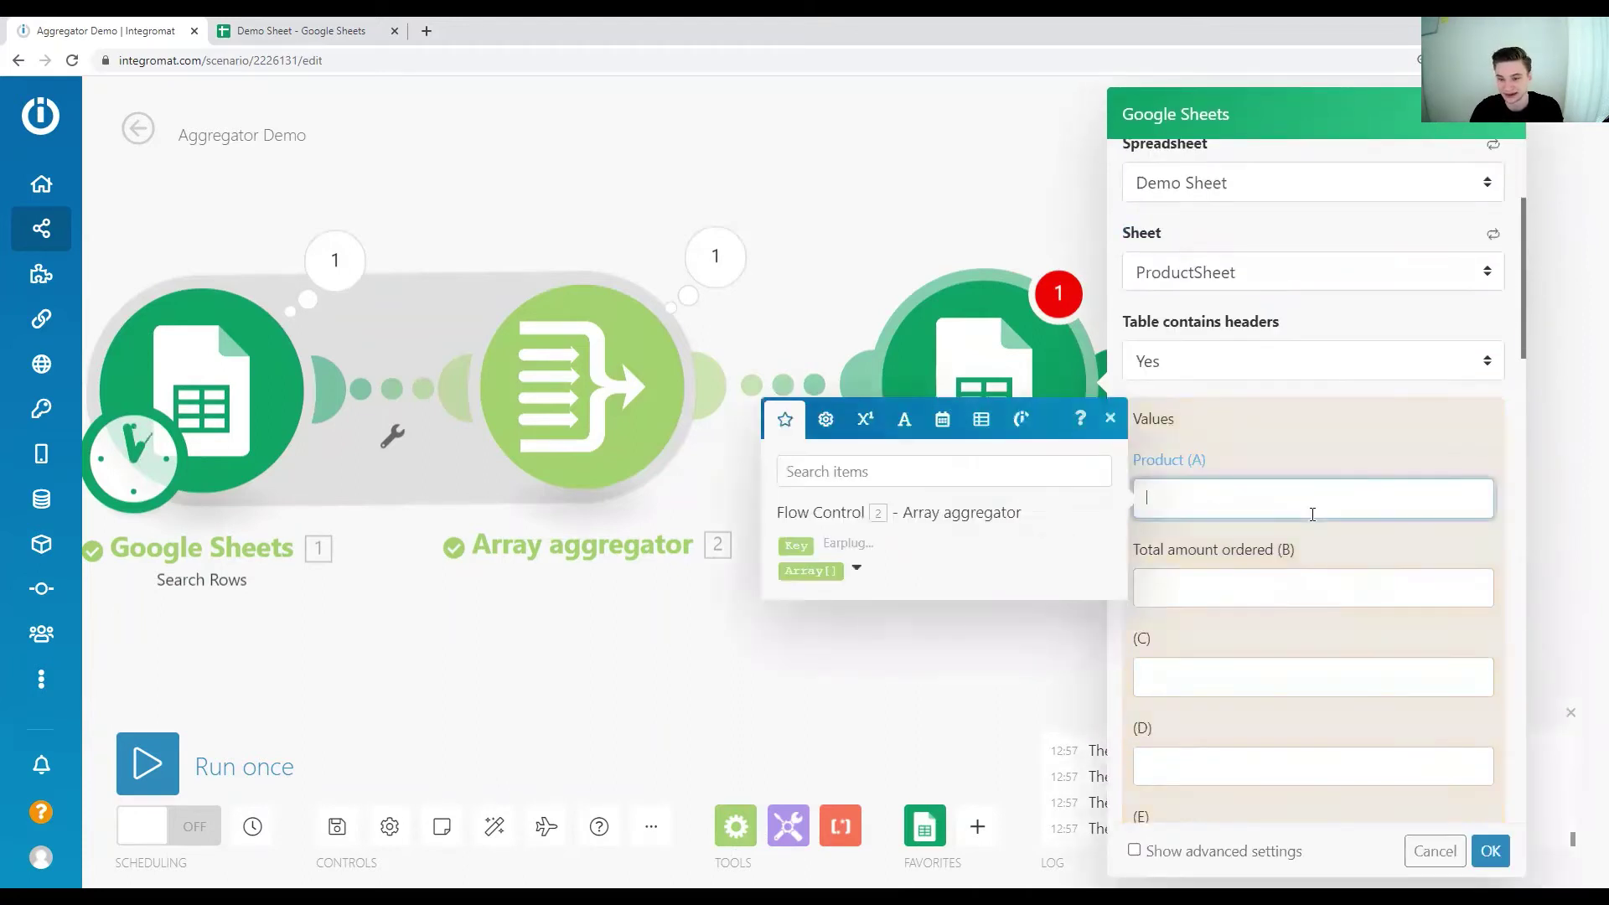
pyautogui.click(802, 544)
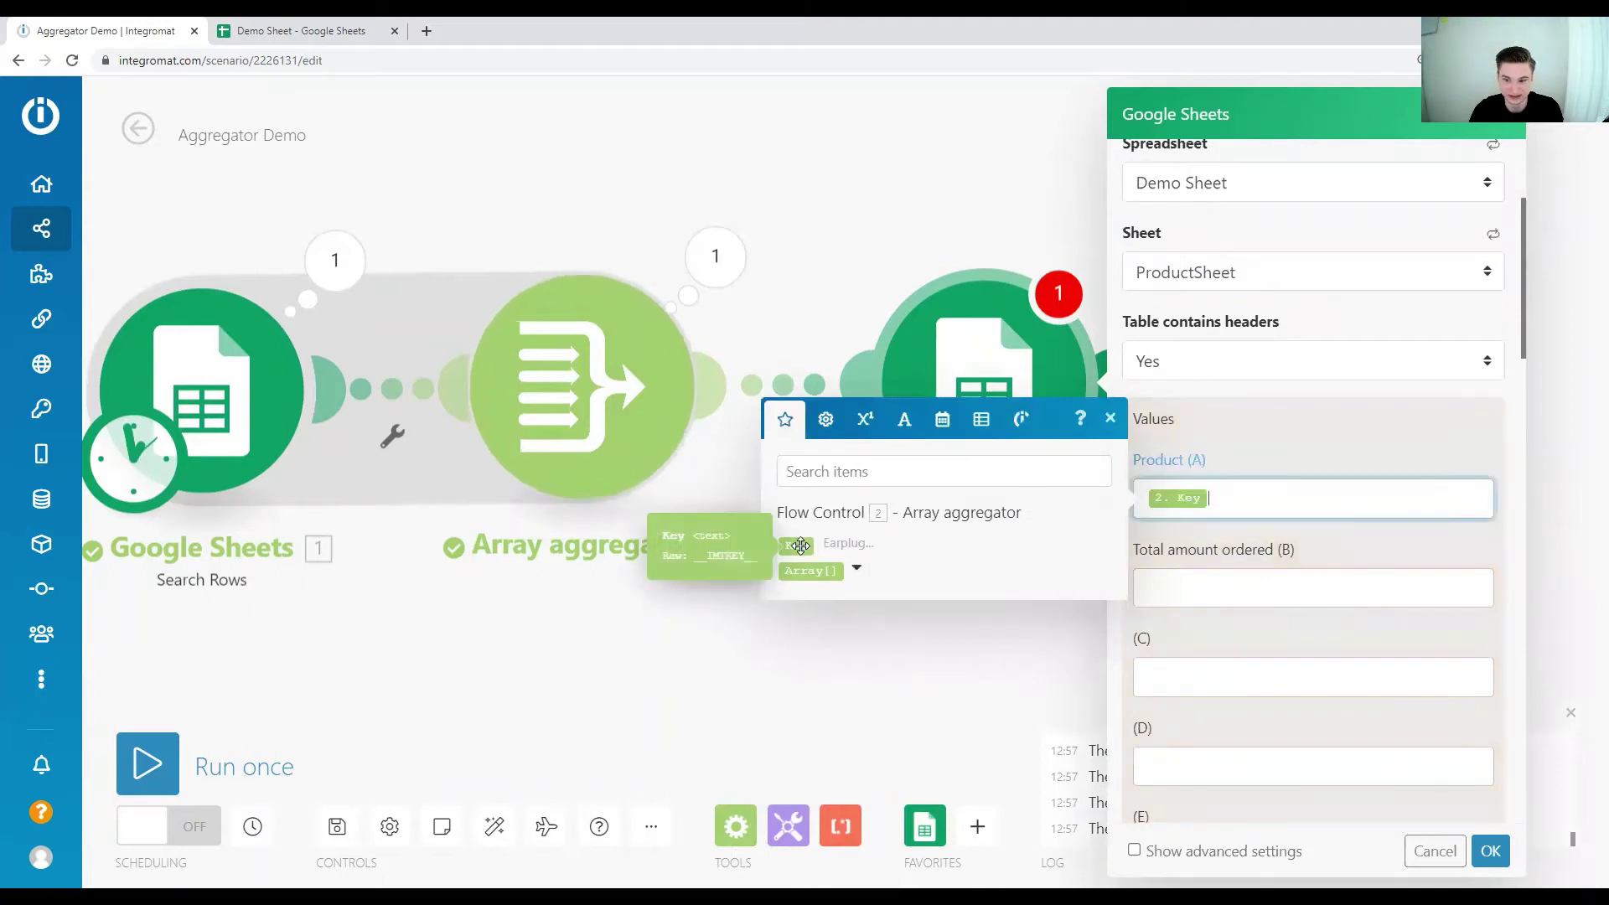
# Step: Begin the Total amount ordered (B) formula with sum and a nested map, using the aggregator's Array[] as map's first argument followed by a semicolon
pyautogui.click(1322, 587)
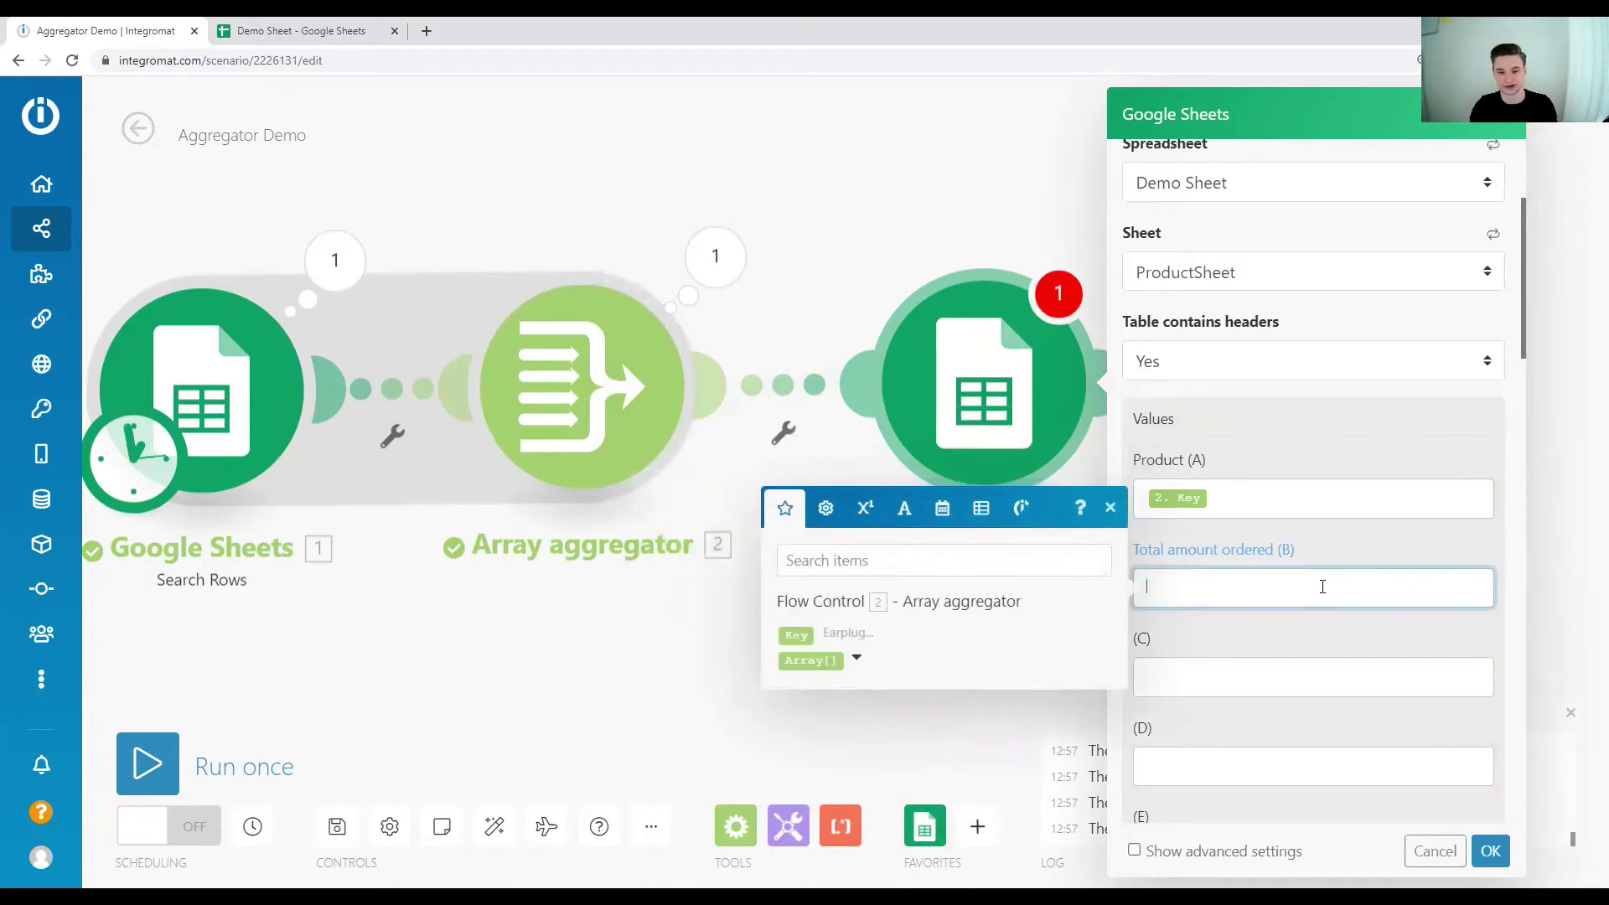
pyautogui.click(855, 659)
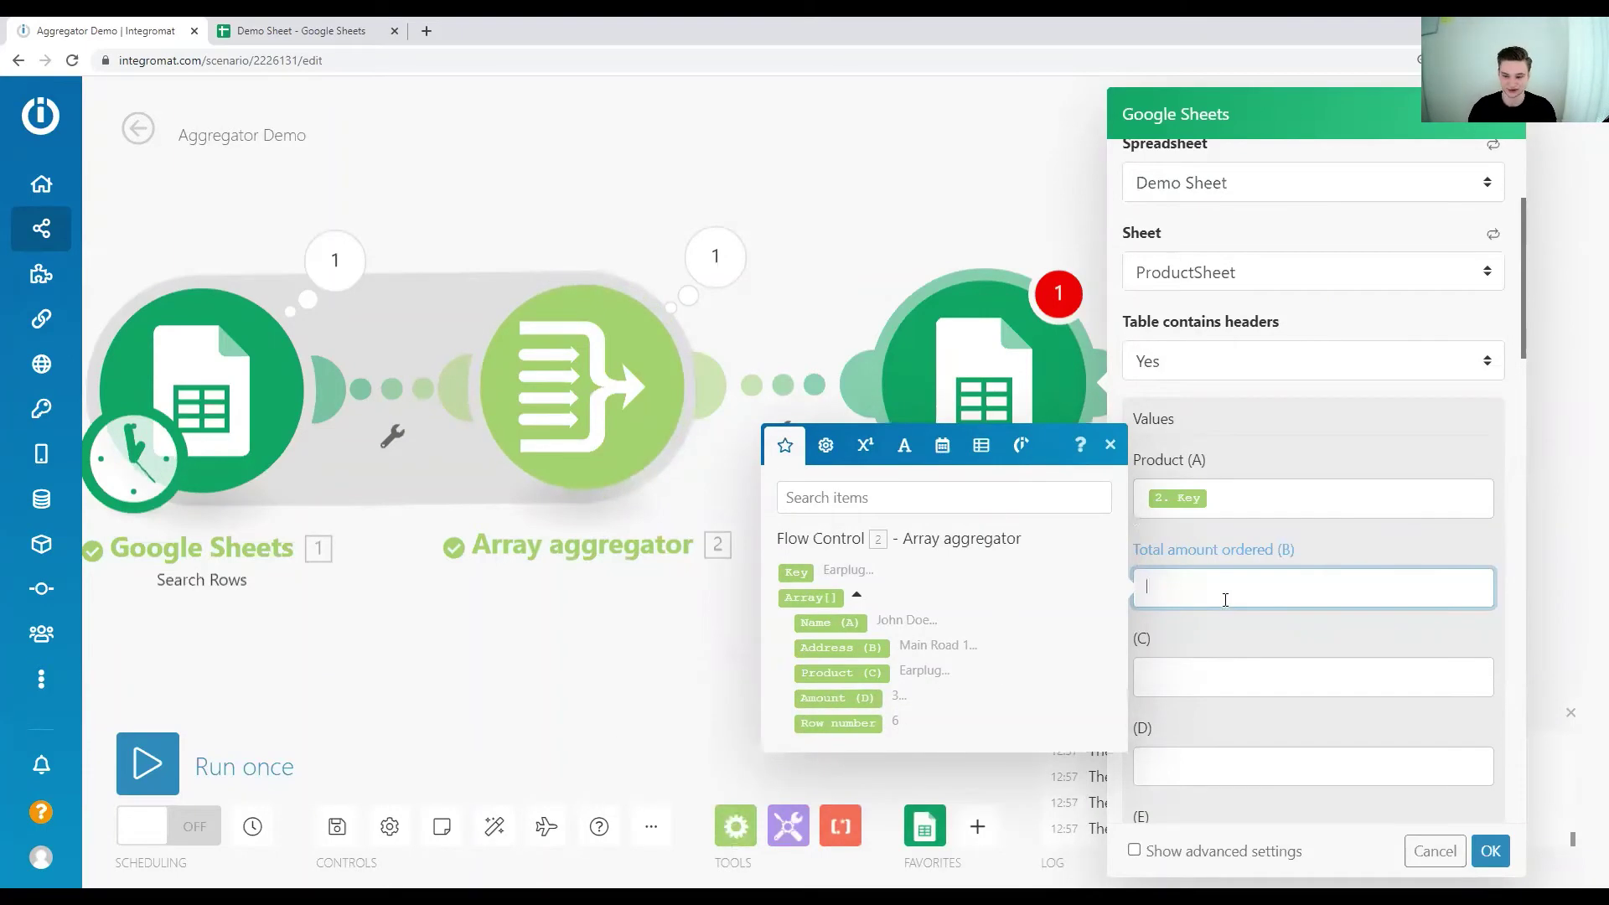
pyautogui.write('( ')
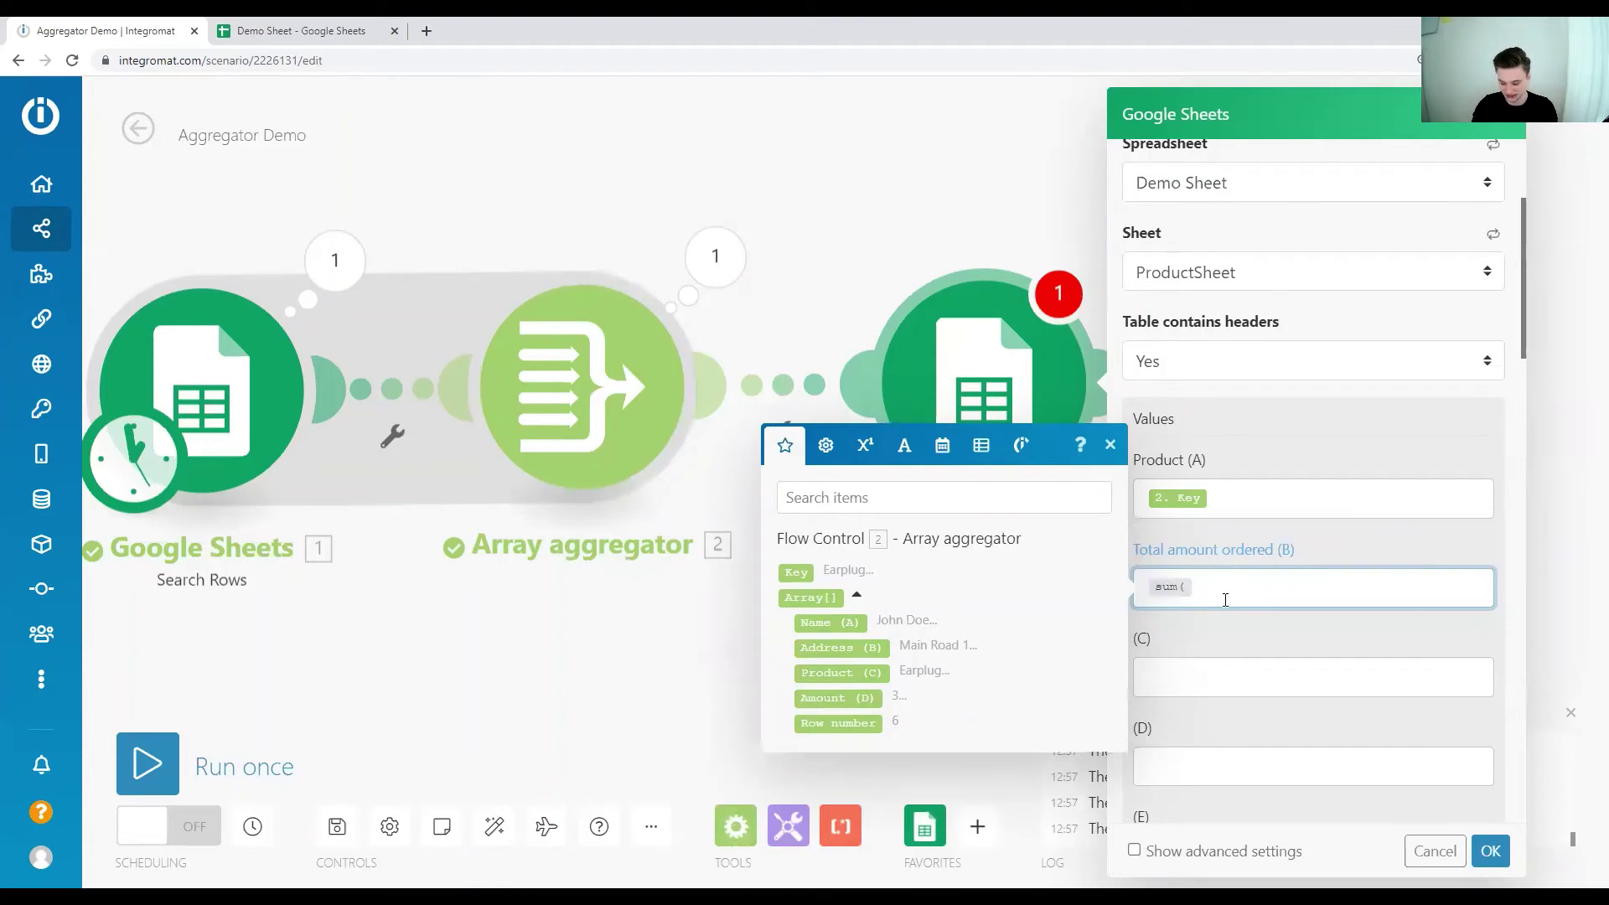
pyautogui.write(' map )')
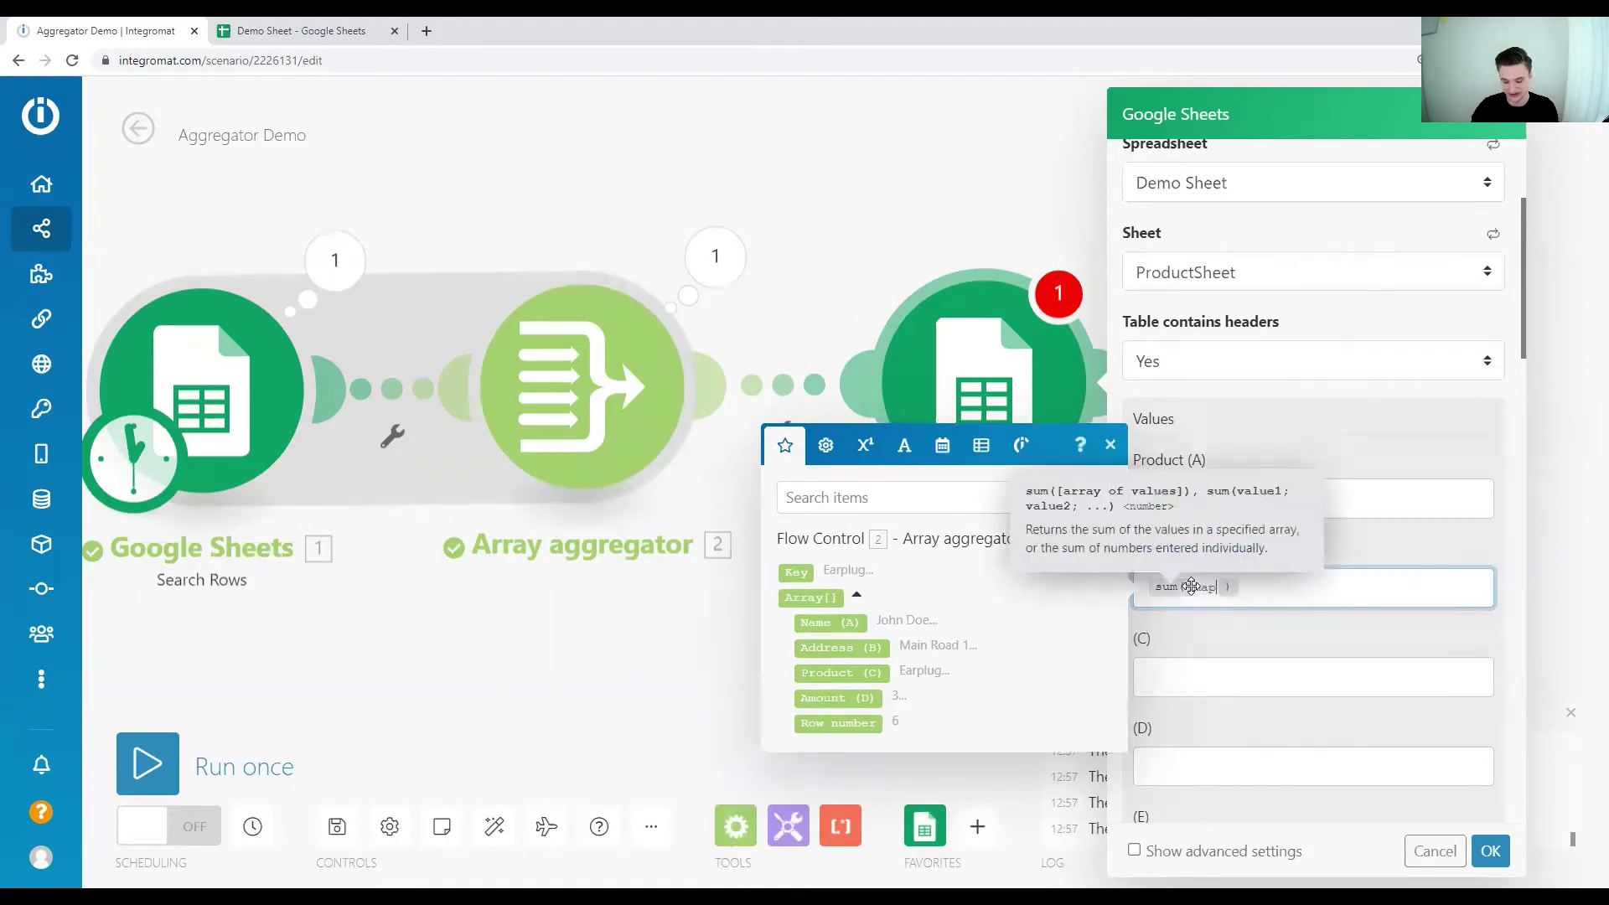
pyautogui.write('map(')
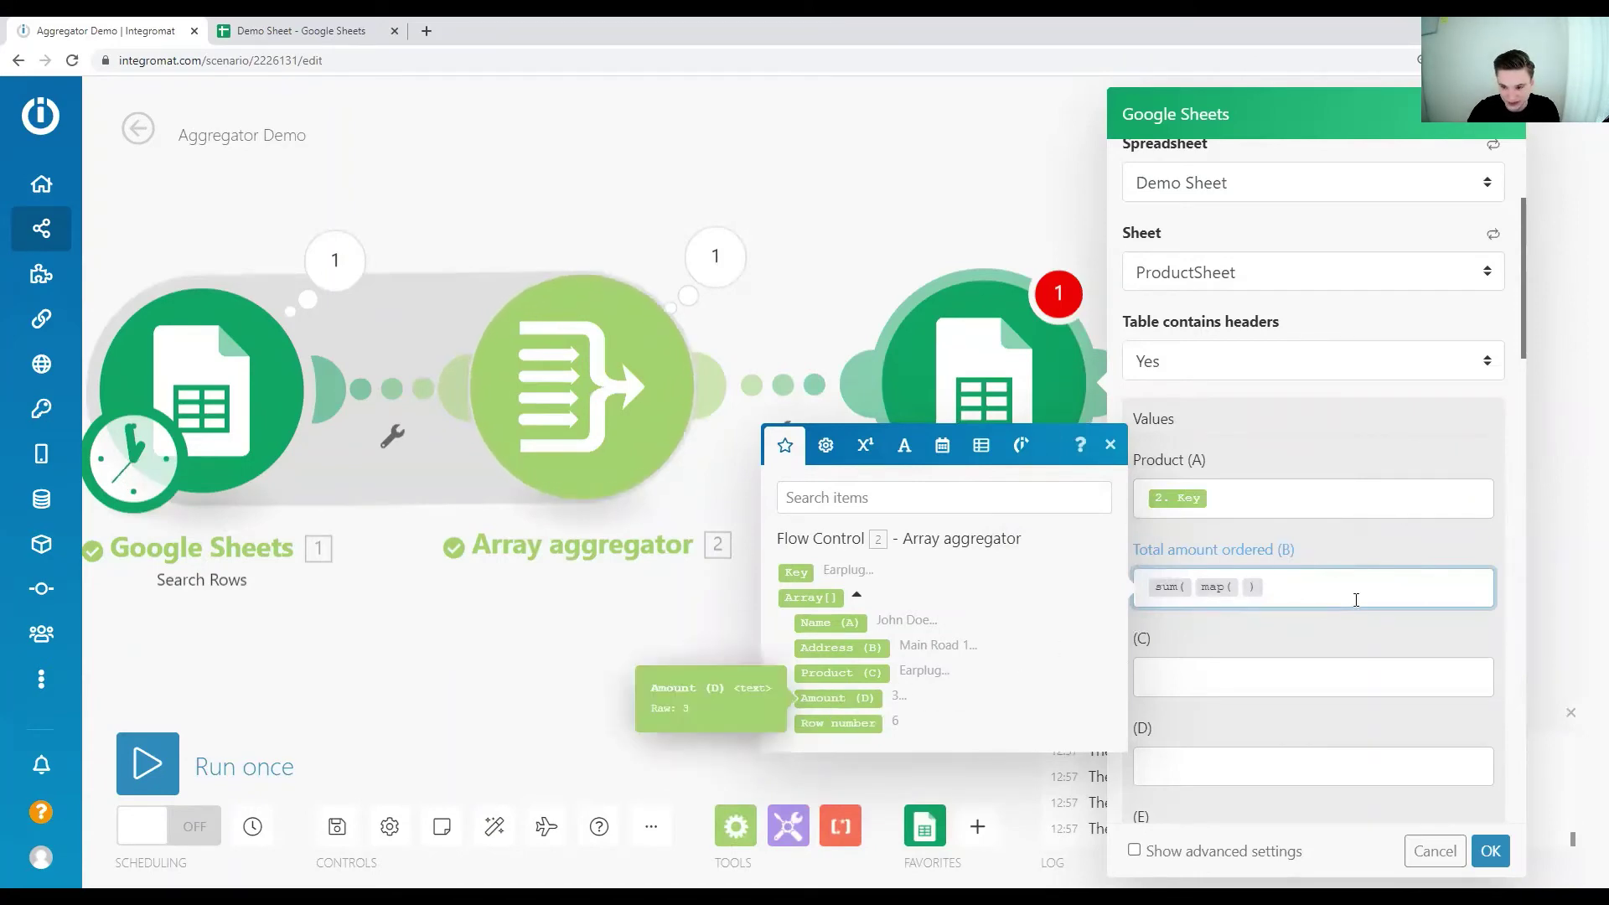
pyautogui.moveTo(808, 597); pyautogui.dragTo(1237, 587)
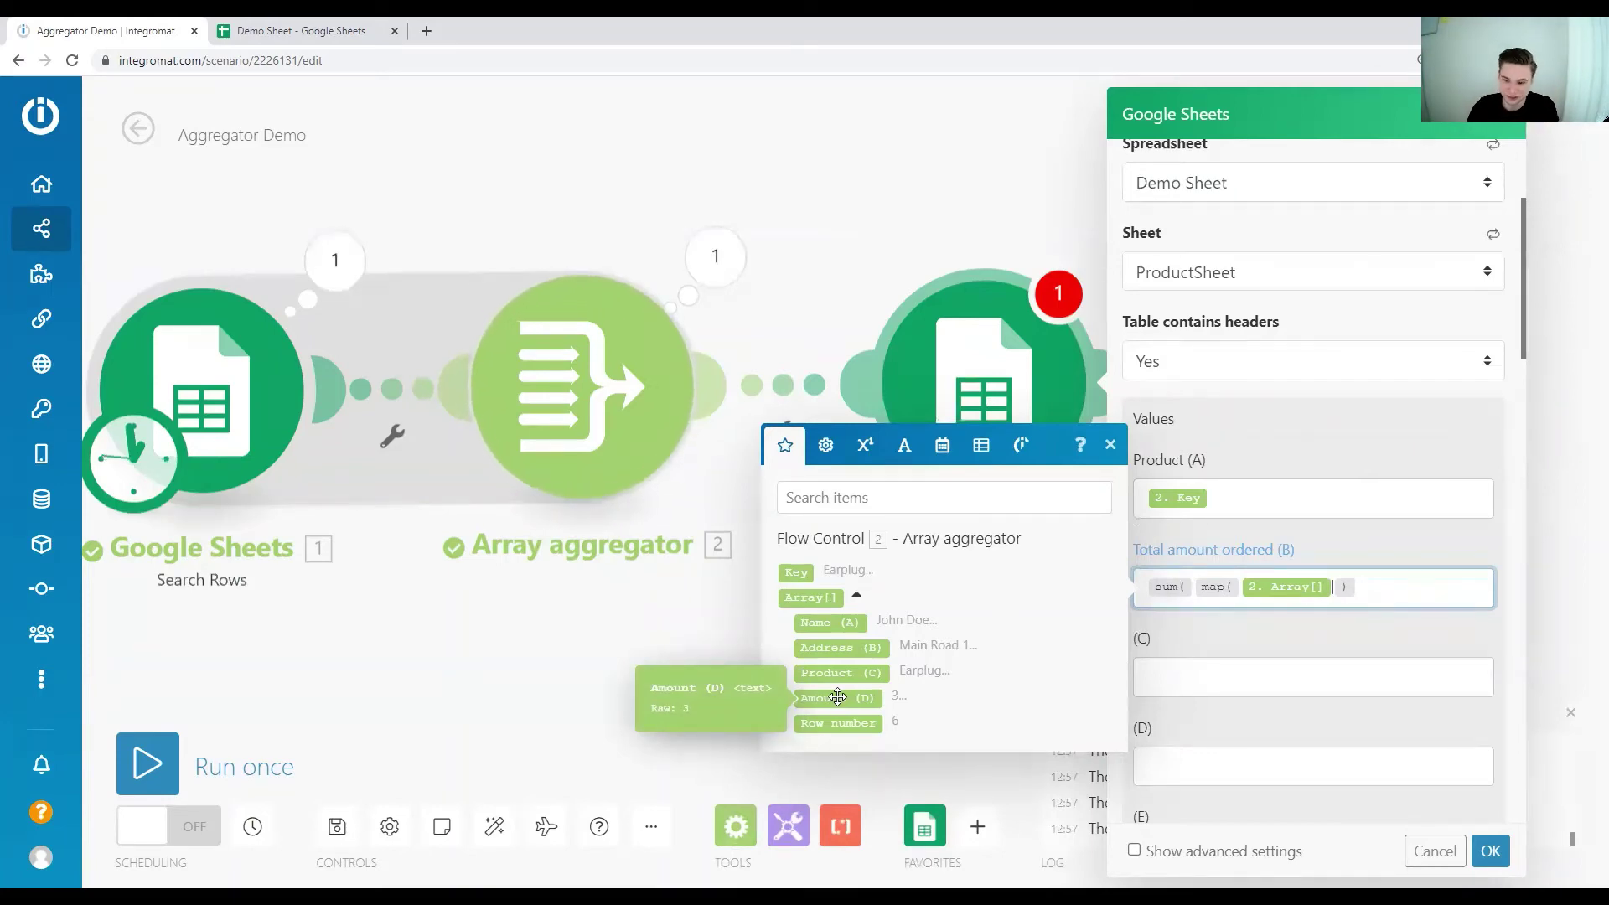
pyautogui.write(';')
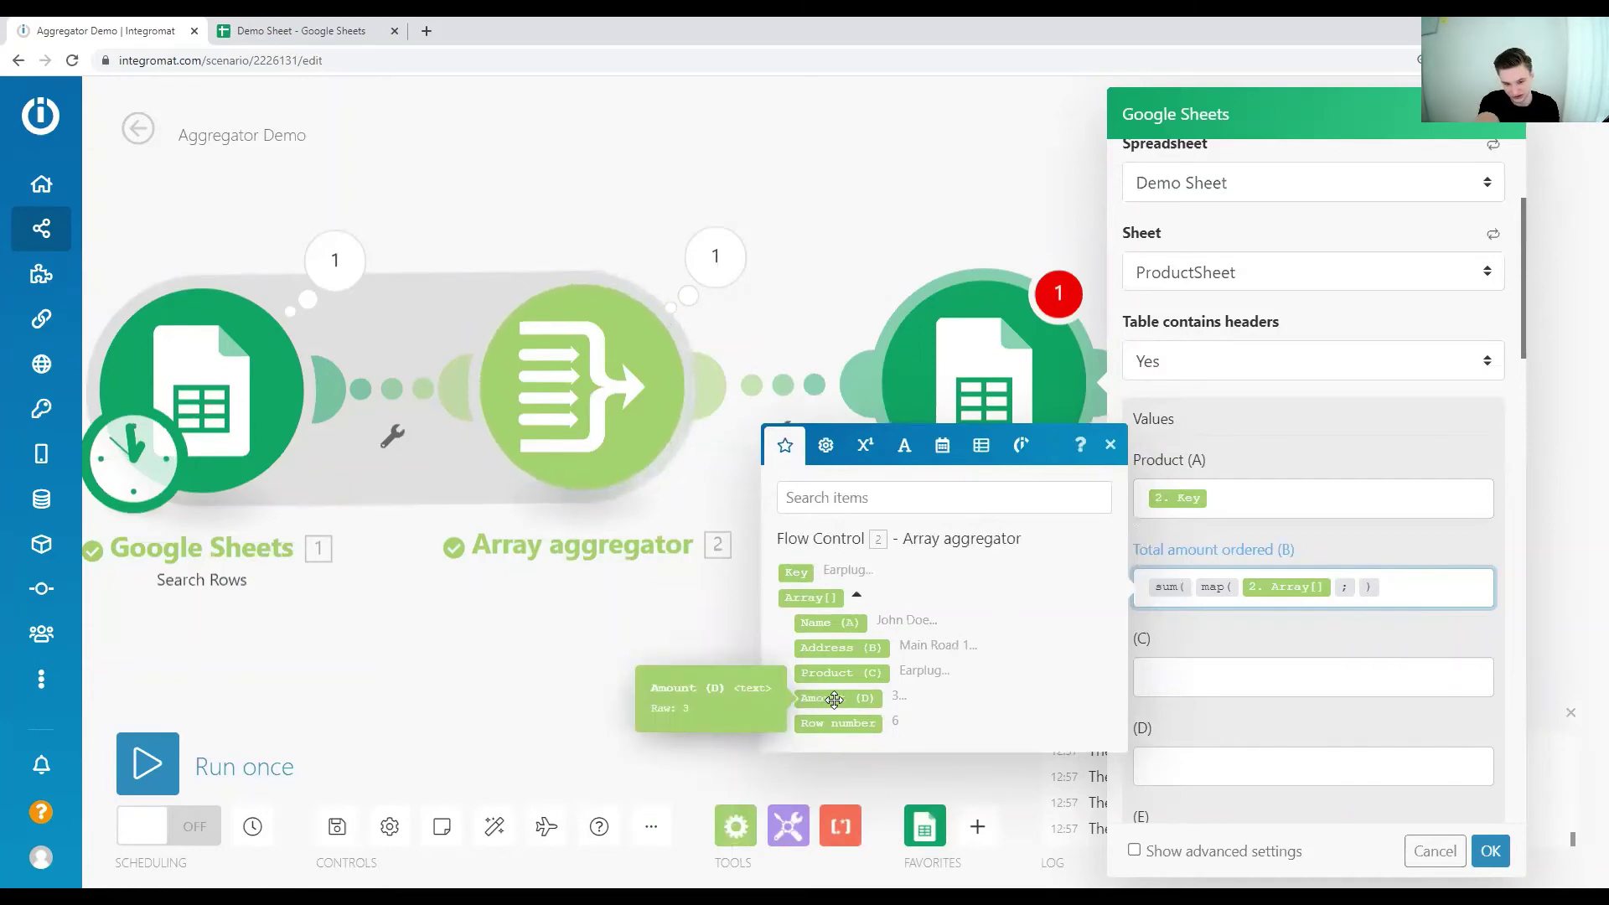
# Step: Enlarge the page to inspect the raw name of the Amount (D) item, then restore the previous page size
pyautogui.hotkey('ctrl', '+')
pyautogui.hotkey('ctrl', '+')
pyautogui.hotkey('ctrl', '+')
pyautogui.hotkey('ctrl', '+')
pyautogui.hotkey('ctrl', '+')
pyautogui.hotkey('ctrl', '+')
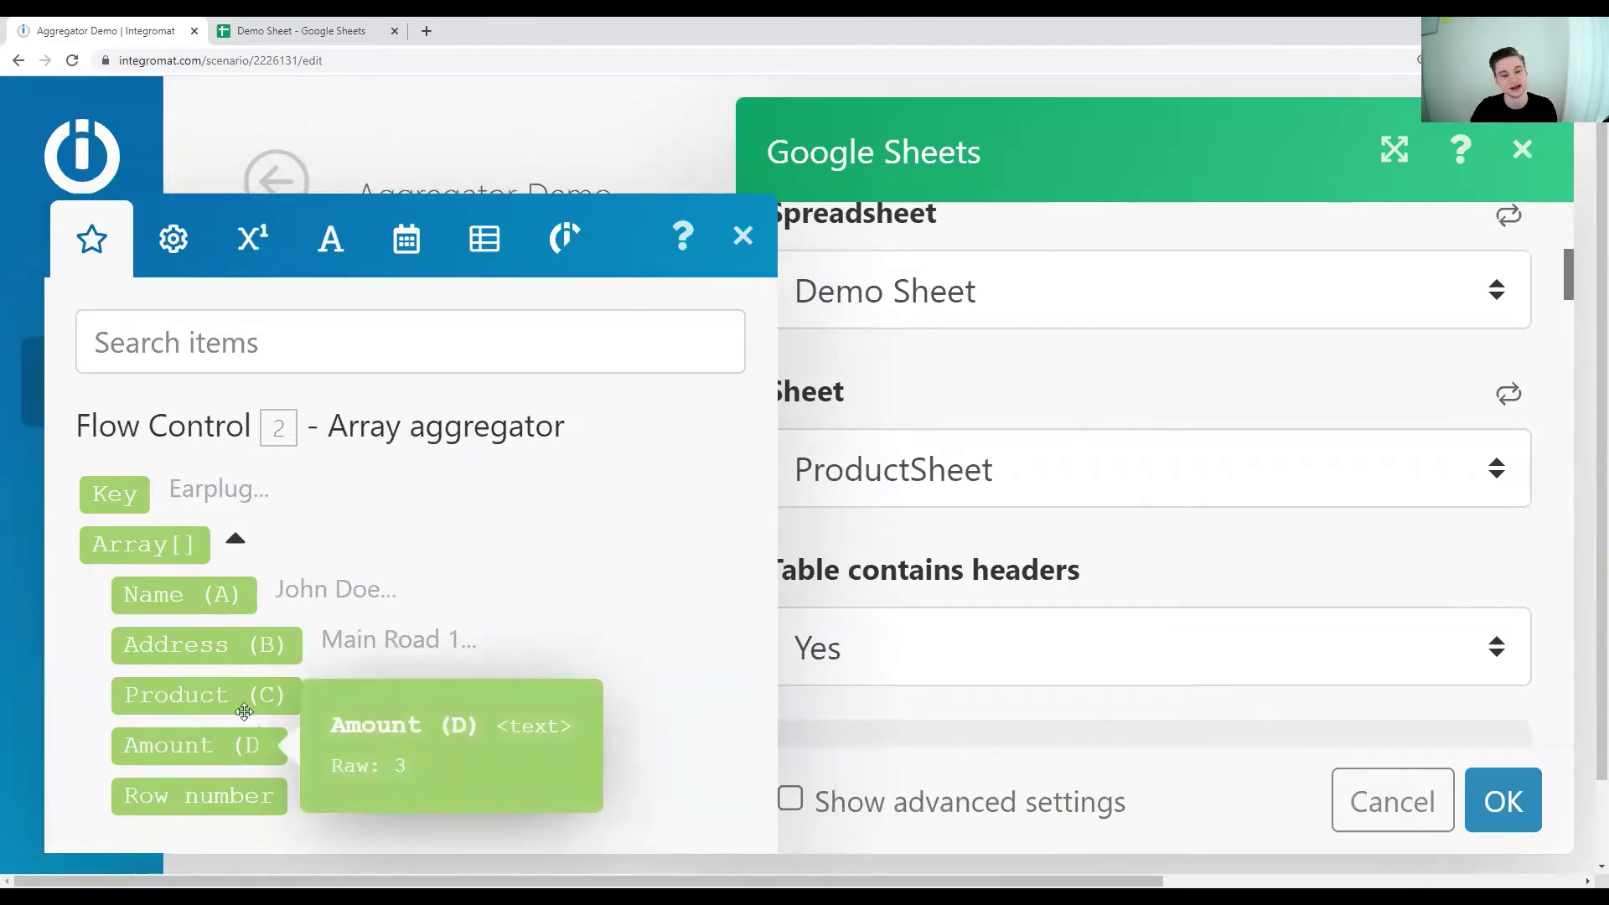
pyautogui.hotkey('ctrl', '-')
pyautogui.hotkey('ctrl', '-')
pyautogui.hotkey('ctrl', '-')
pyautogui.hotkey('ctrl', '-')
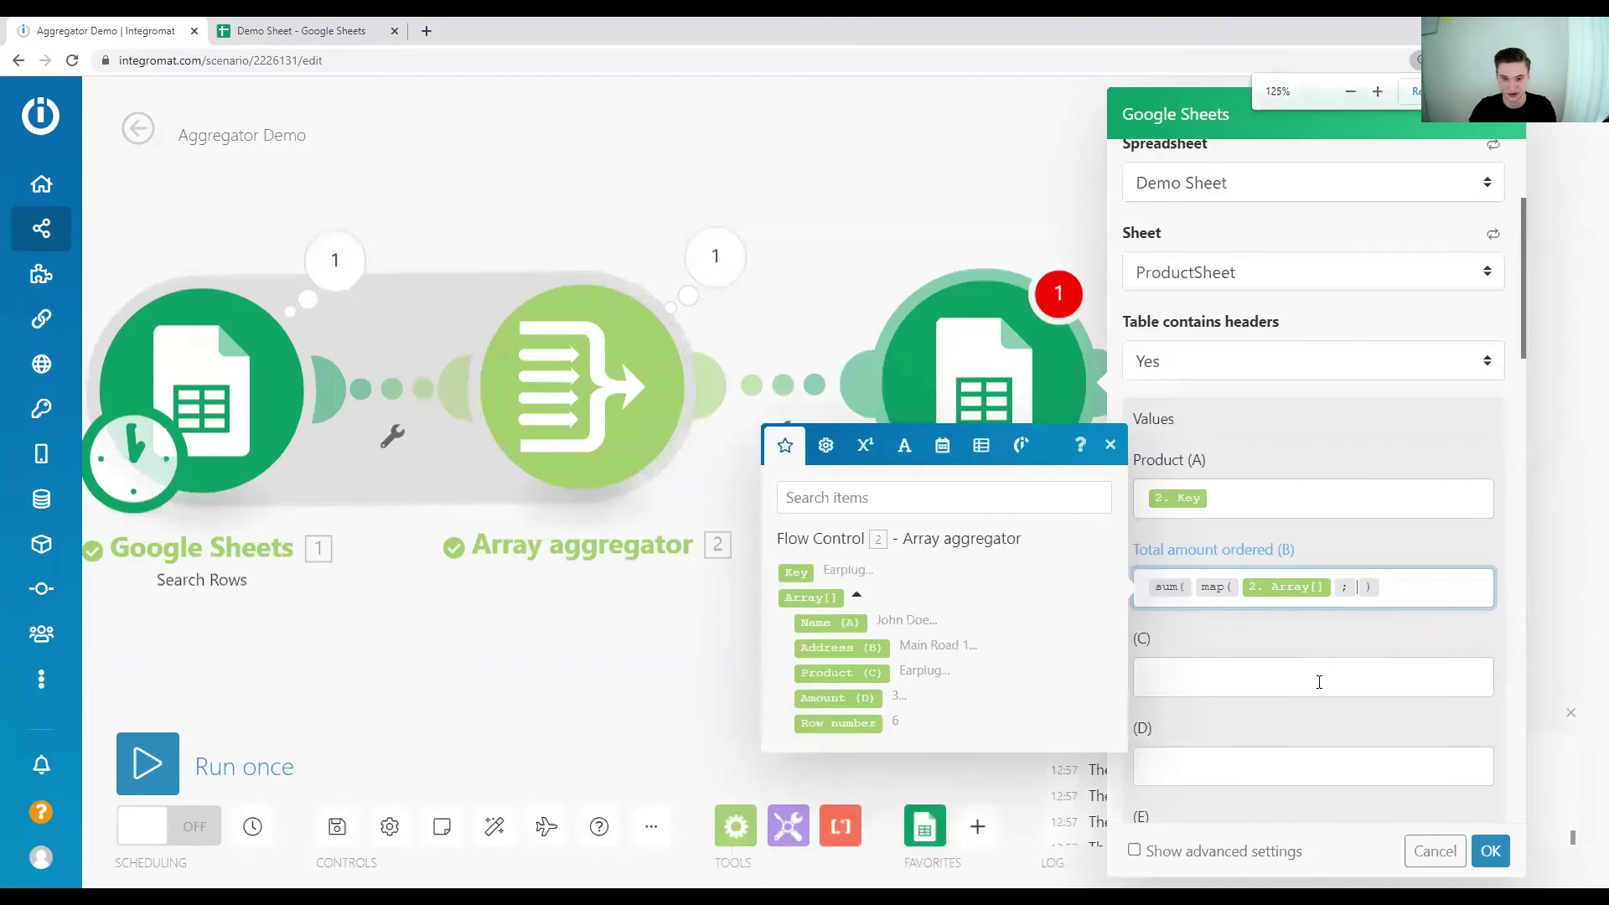
pyautogui.write('ount (d')
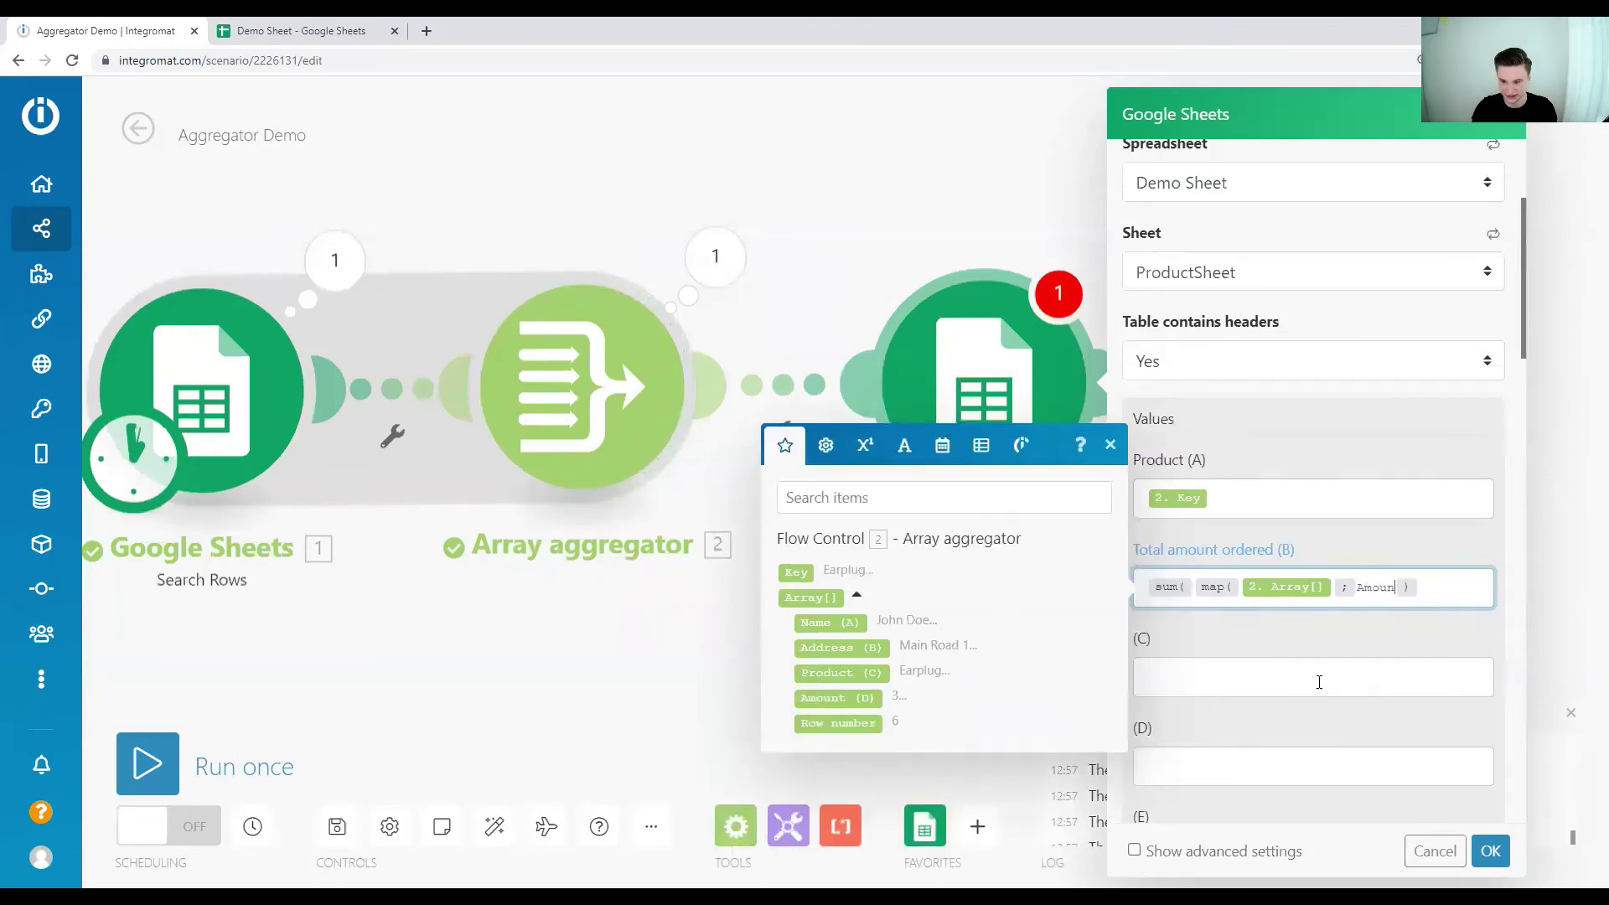
pyautogui.press('BackSpace')
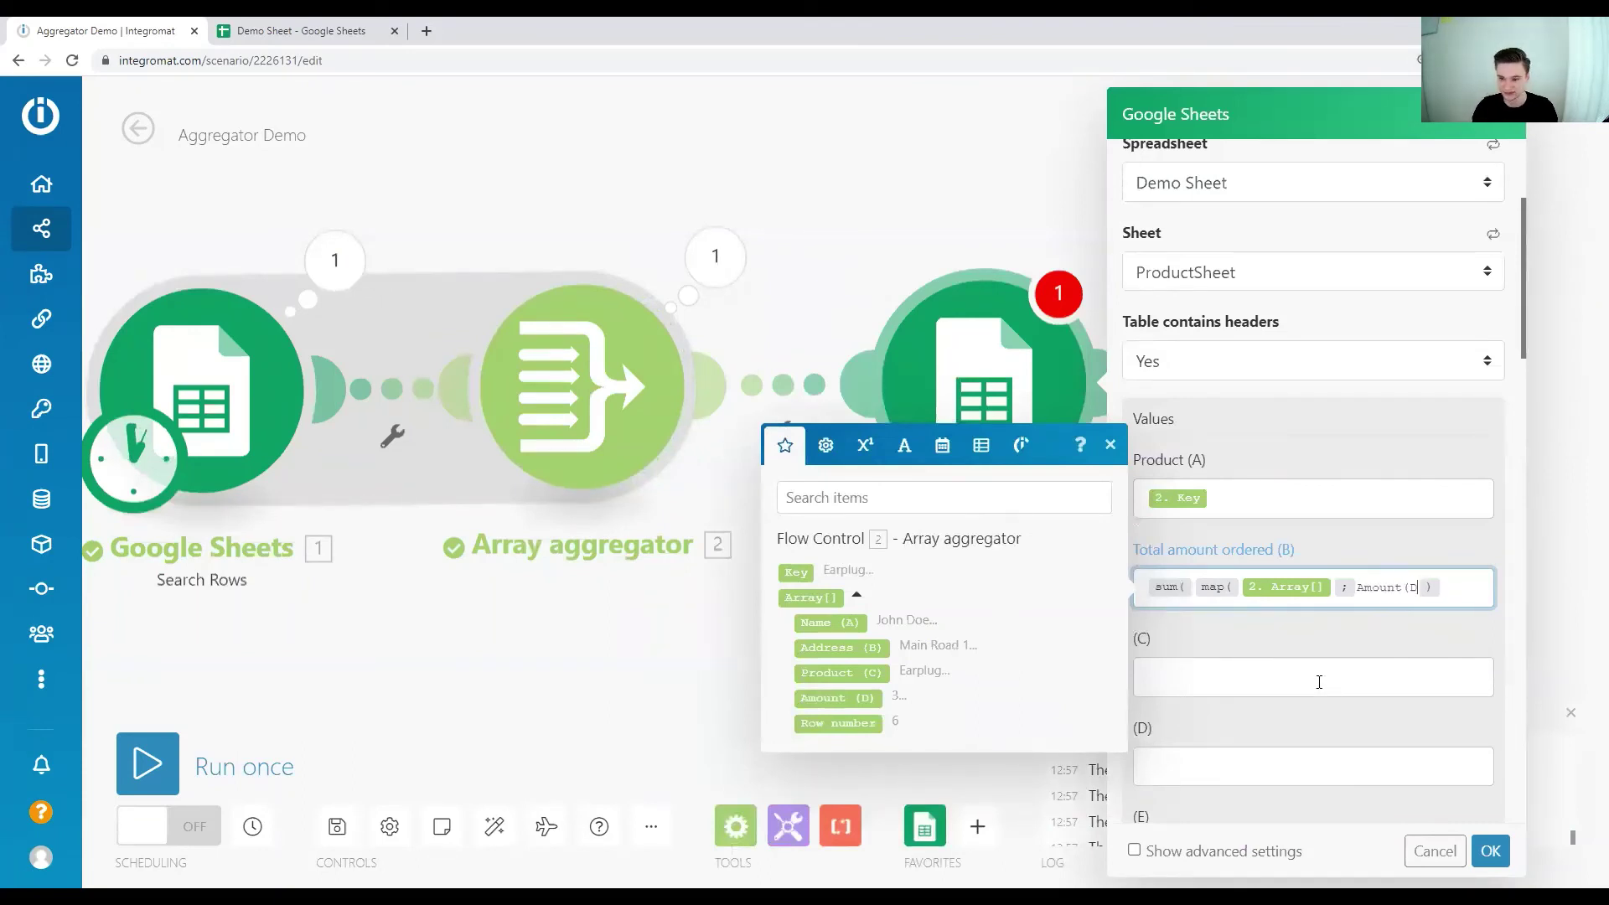
pyautogui.write('D)')
pyautogui.press('BackSpace')
pyautogui.press('BackSpace')
pyautogui.press('BackSpace')
pyautogui.press('BackSpace')
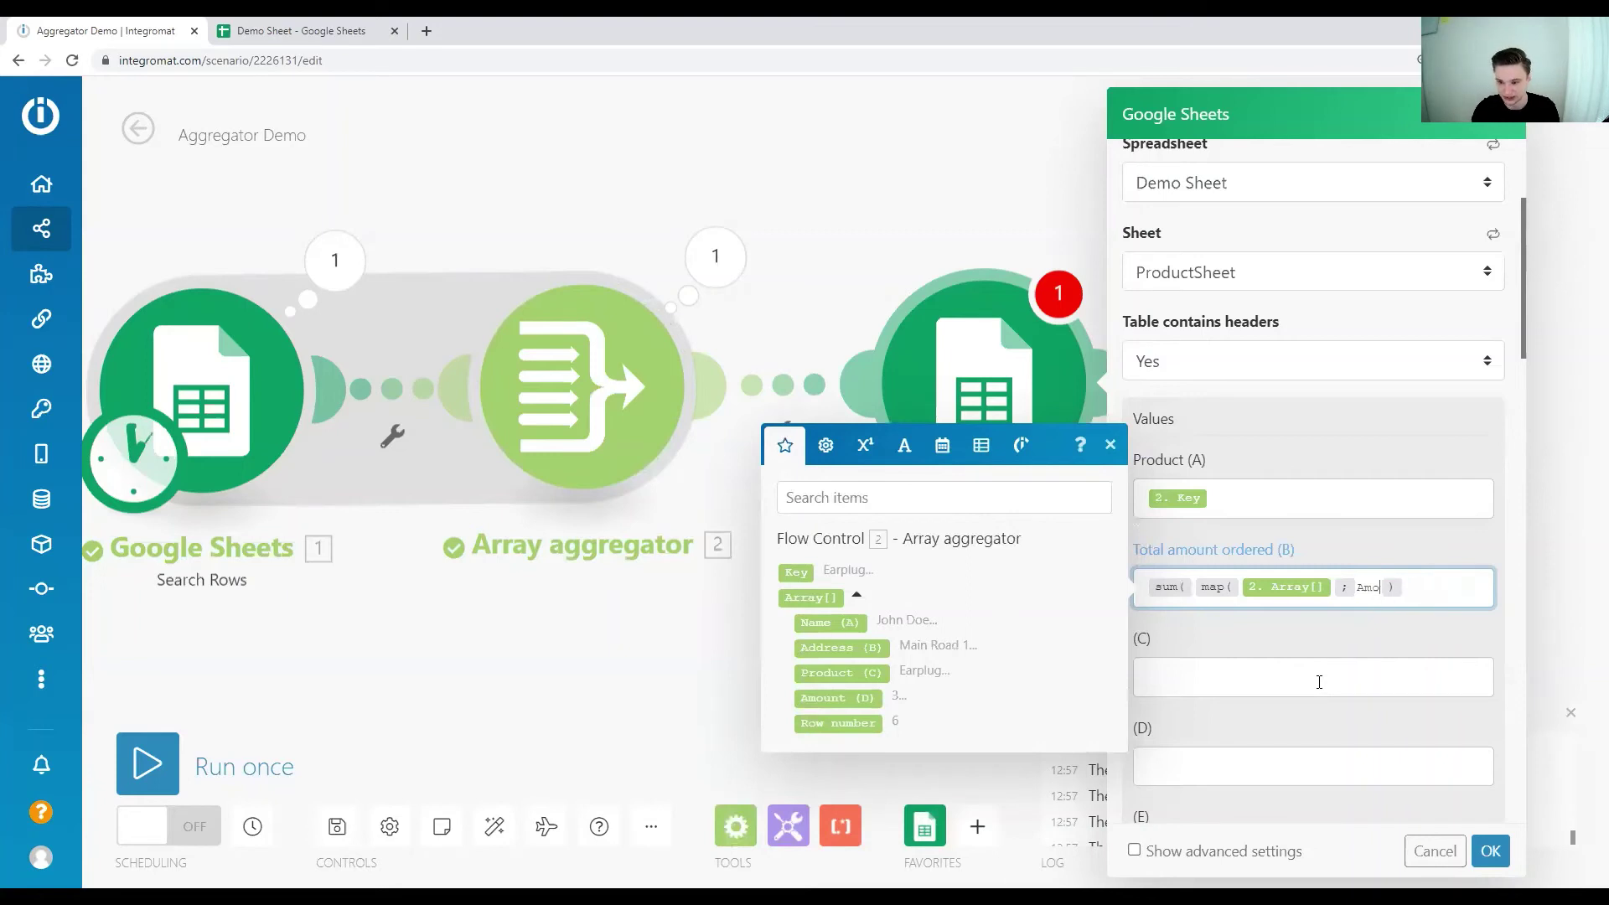
pyautogui.press('BackSpace')
pyautogui.press('BackSpace')
pyautogui.press('BackSpace')
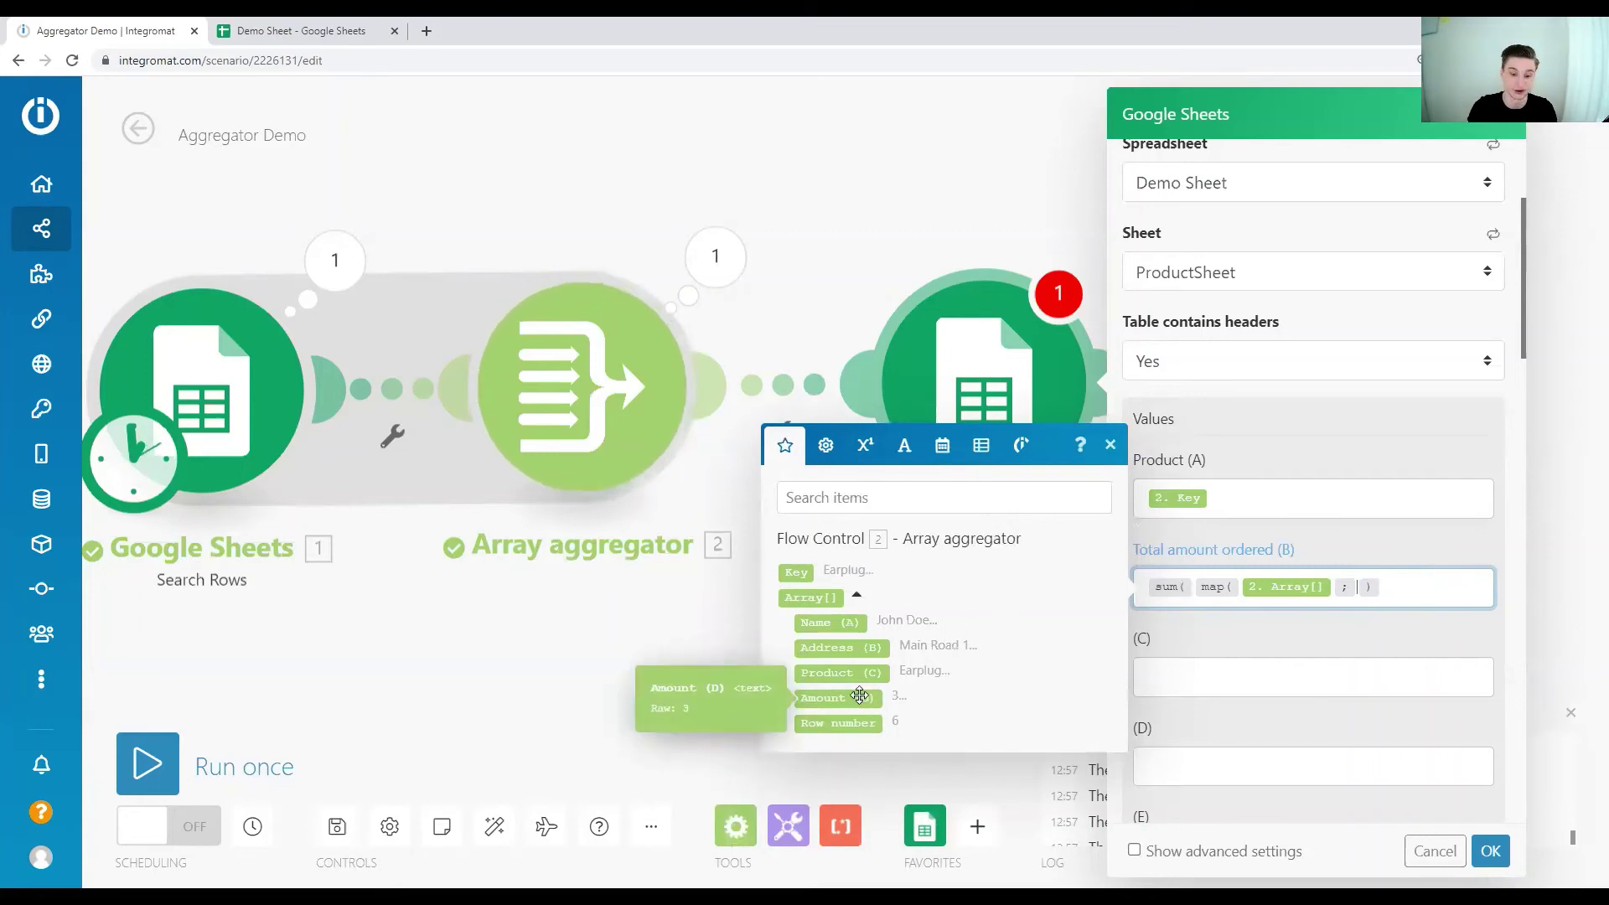
# Step: Complete the Total amount ordered (B) formula with 3 as map's second argument, close both functions, and save the Add a Row settings
pyautogui.write('3')
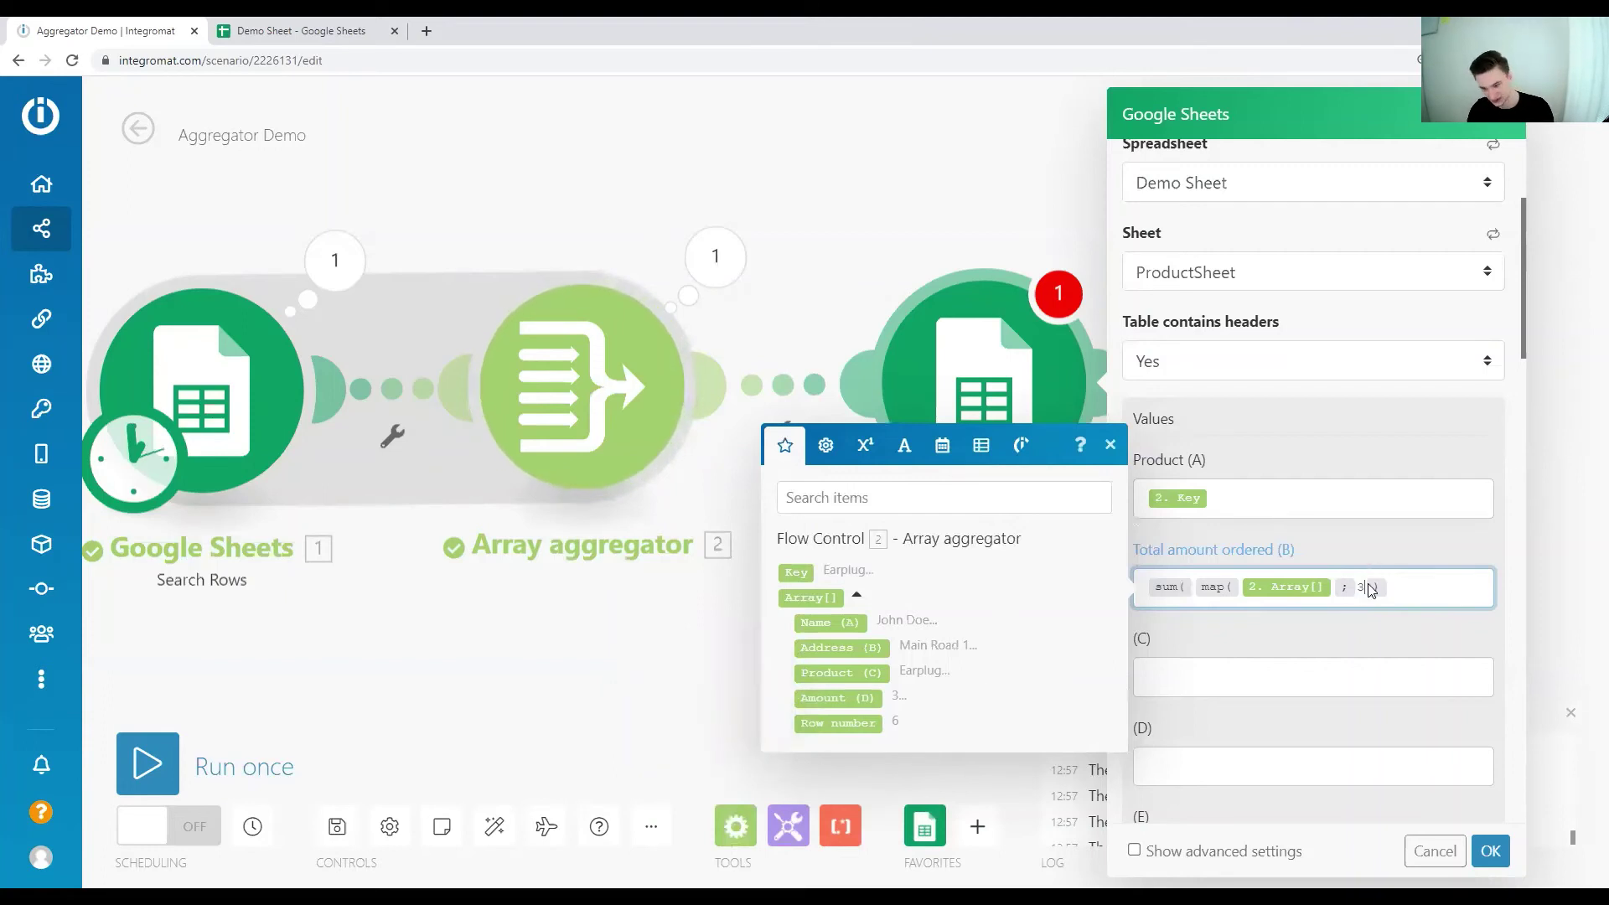
pyautogui.click(1369, 639)
pyautogui.click(1424, 589)
pyautogui.write(')')
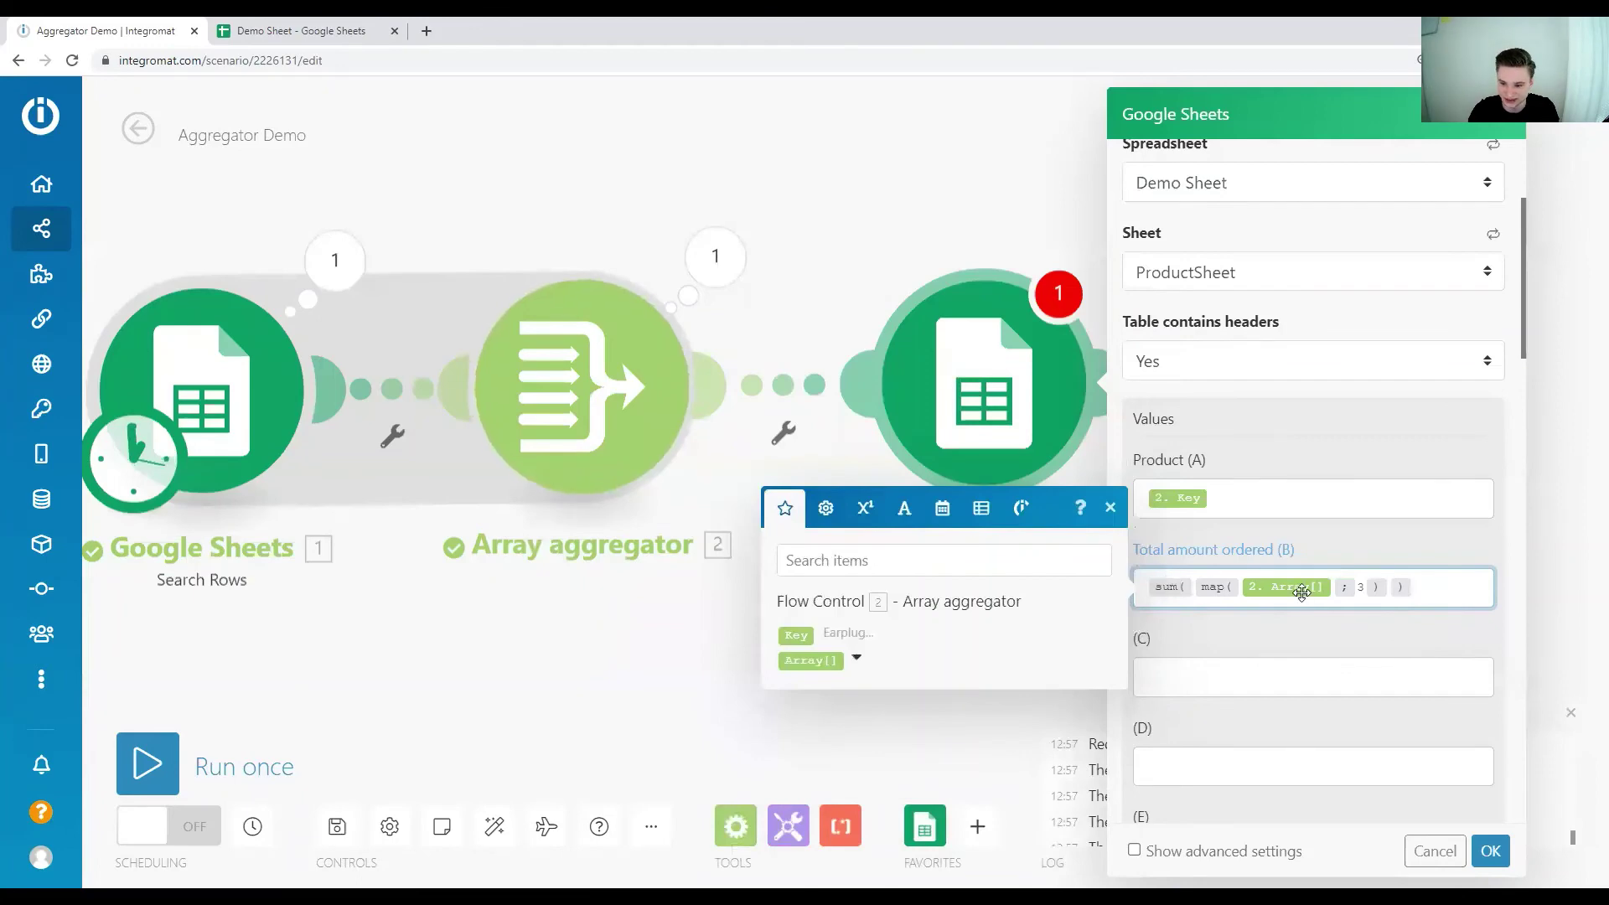
pyautogui.click(1489, 850)
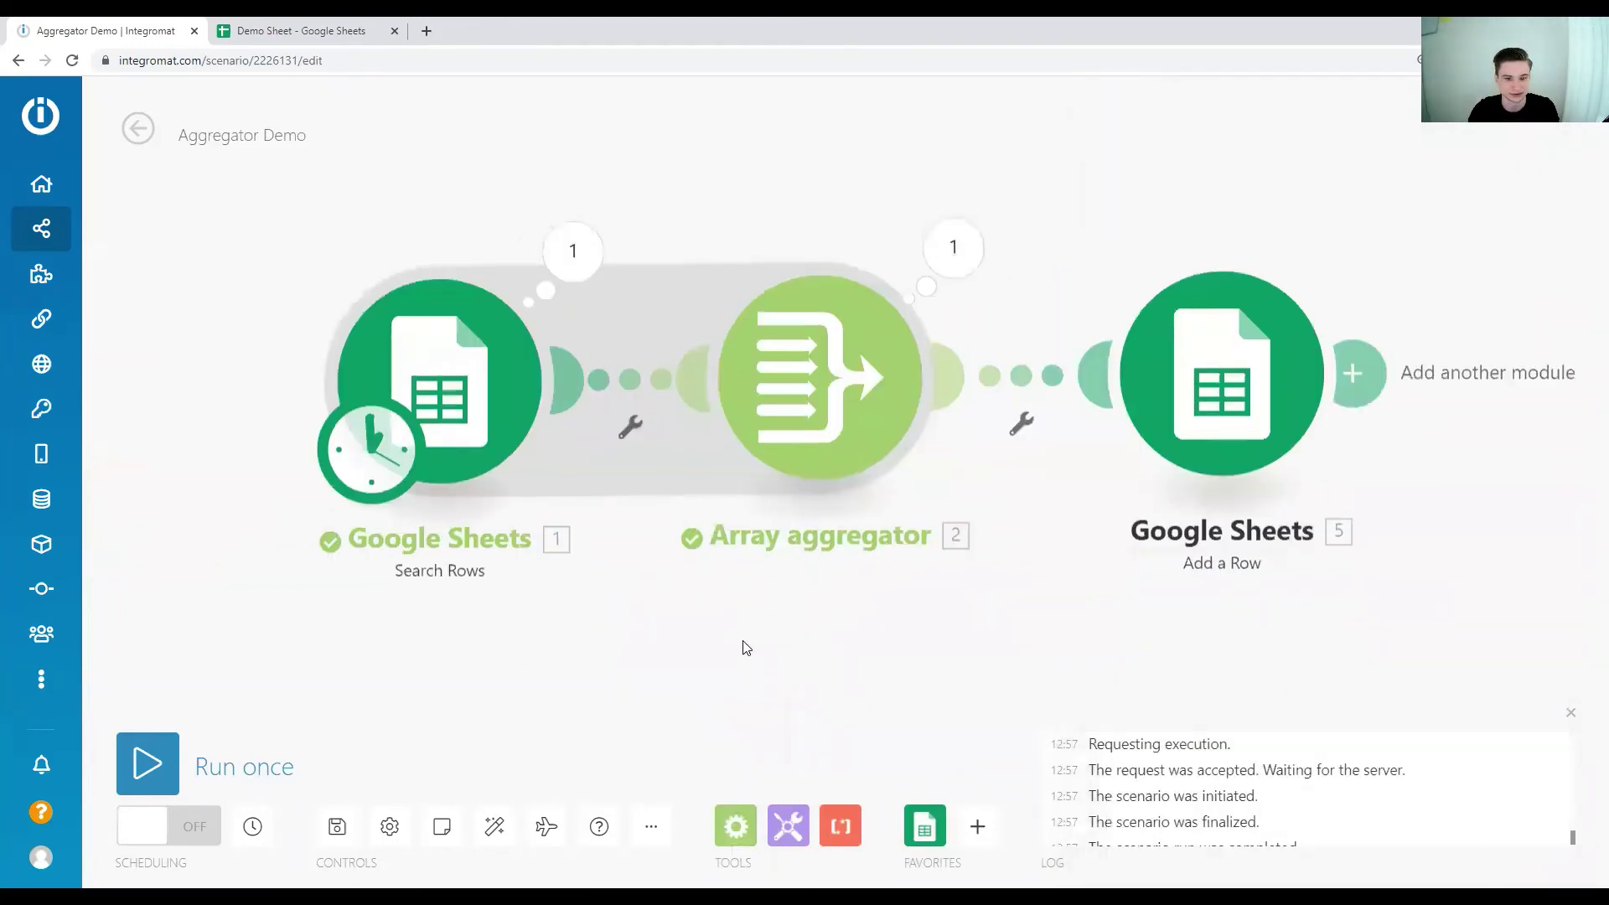
# Step: Run the scenario once and check the rows written to ProductSheet in Google Sheets, returning to the Integromat scenario
pyautogui.click(272, 767)
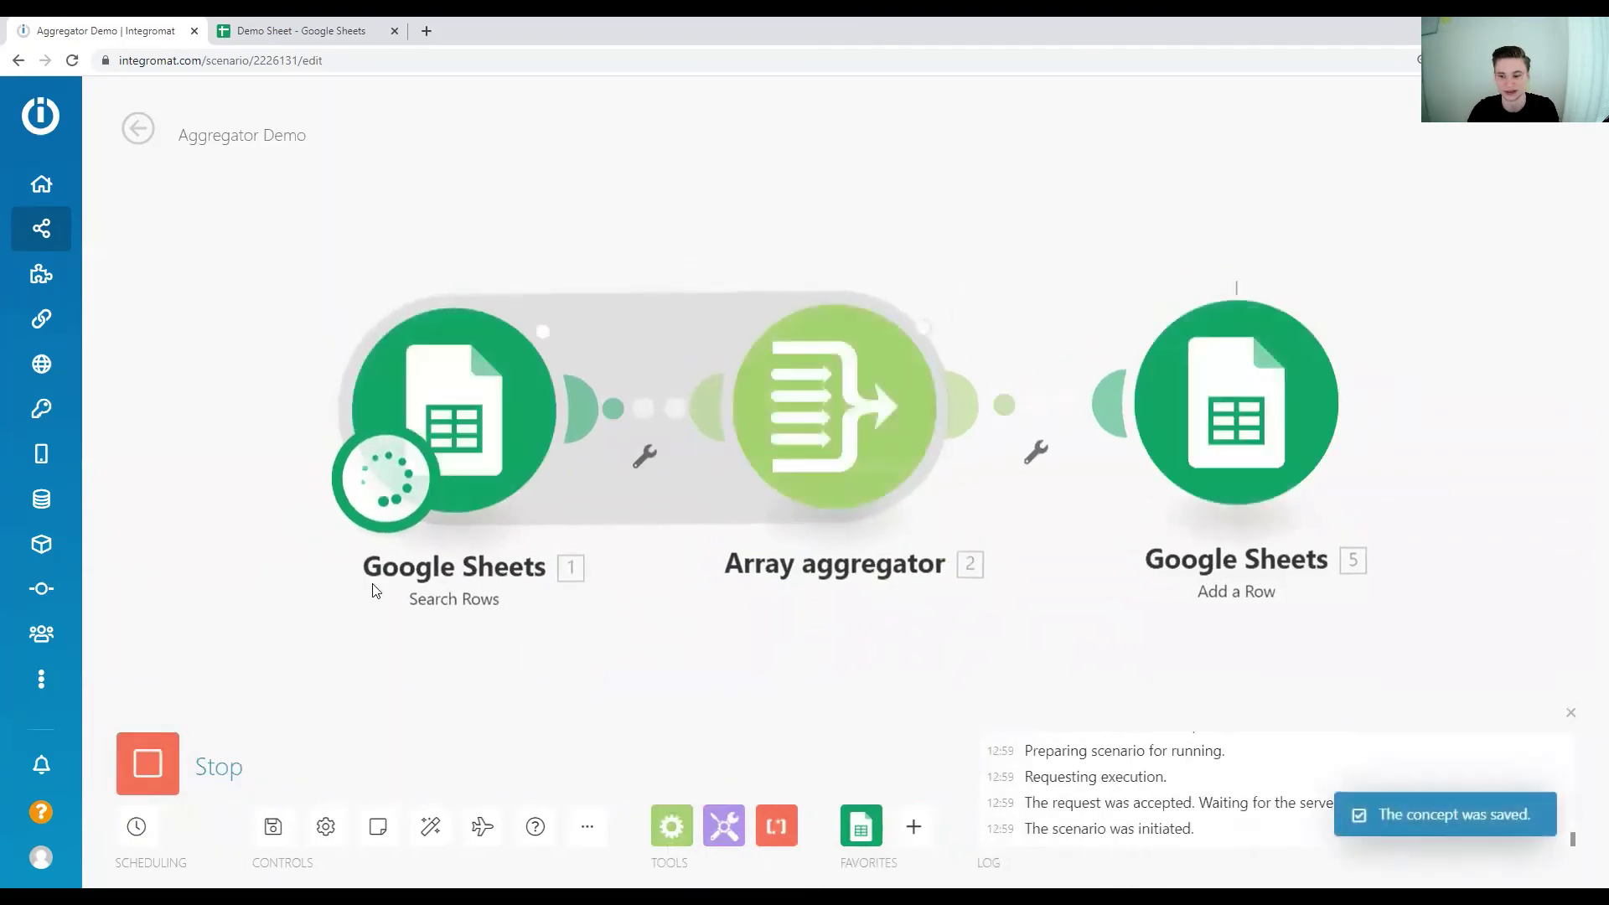
pyautogui.click(319, 32)
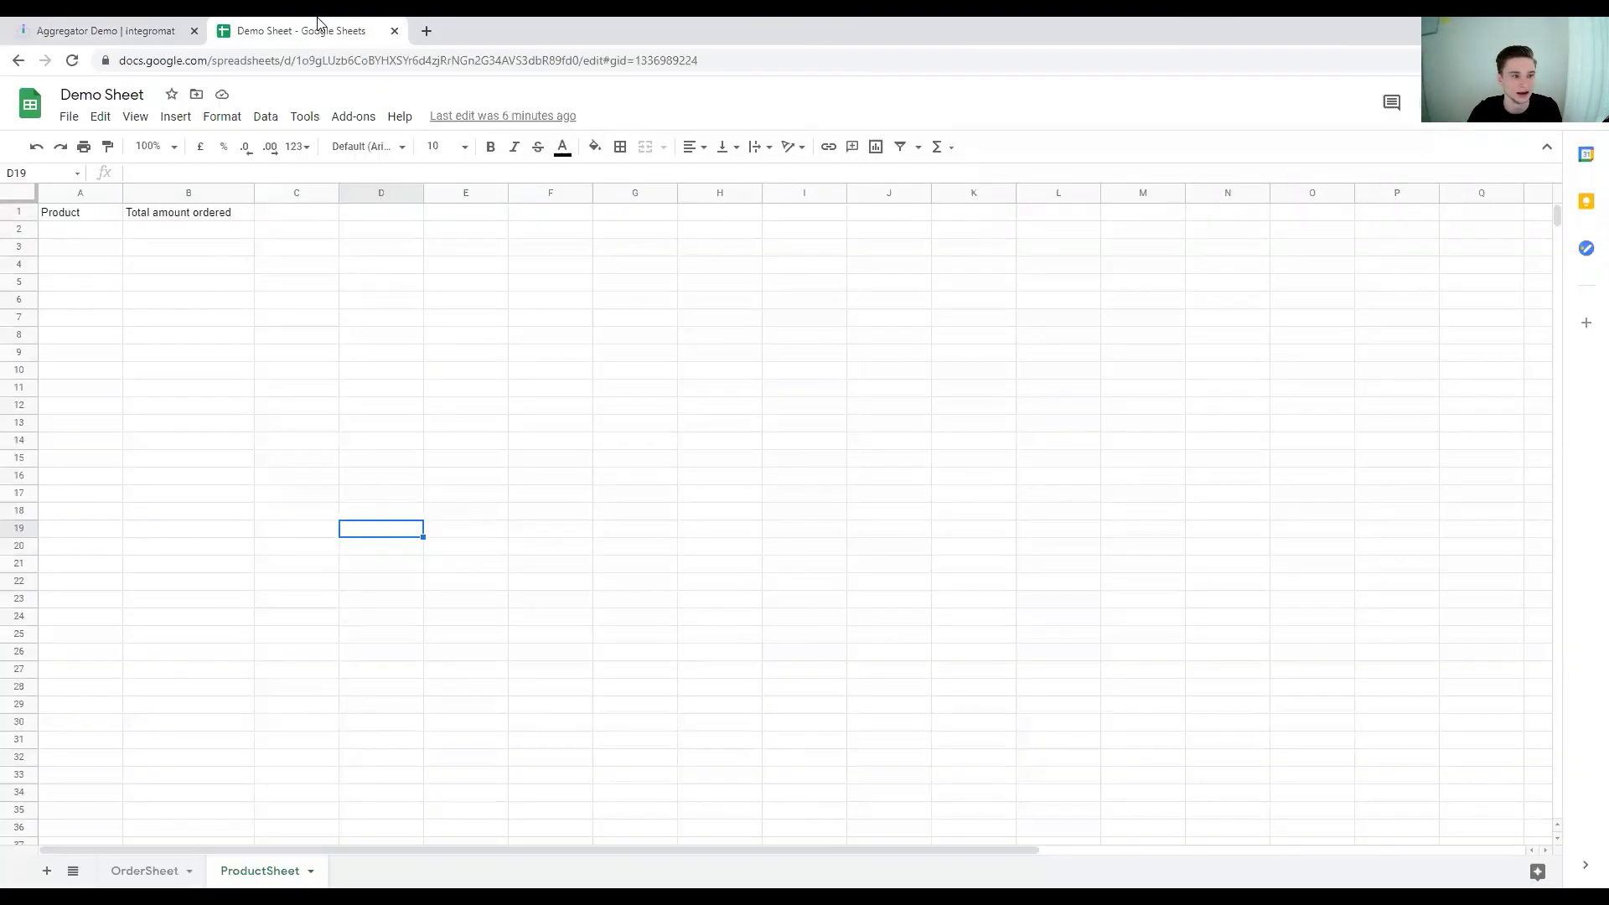
pyautogui.moveTo(244, 285); pyautogui.dragTo(75, 228)
pyautogui.click(106, 24)
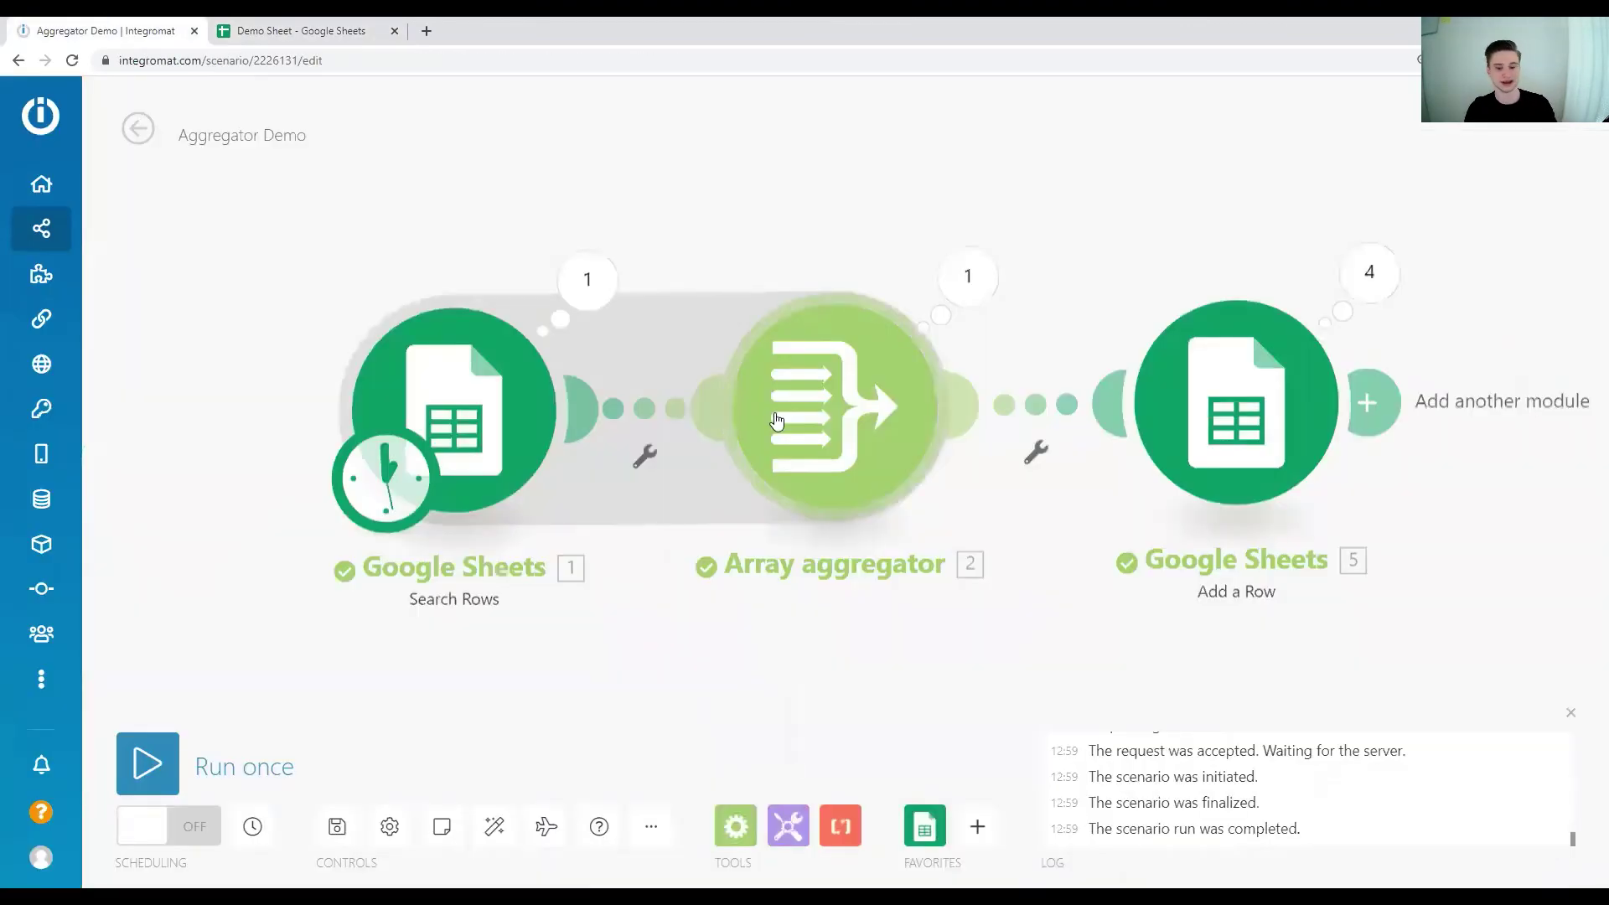